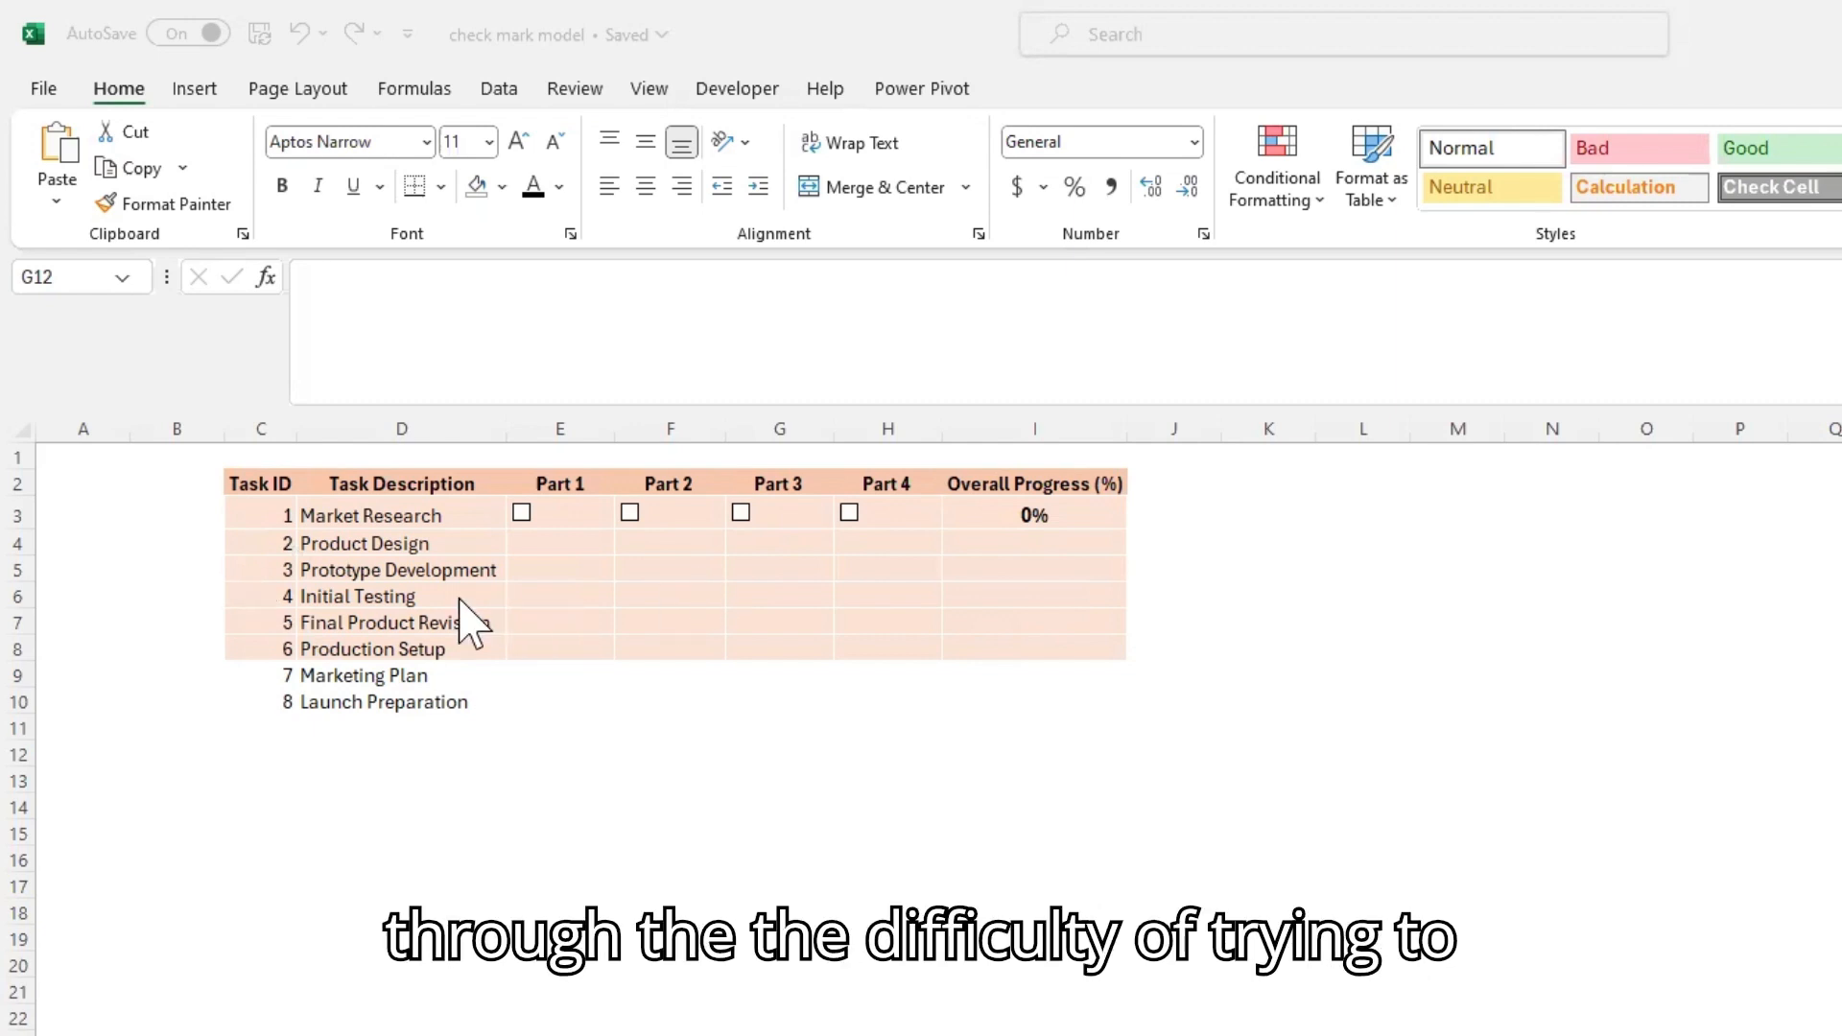
left_click(384, 593)
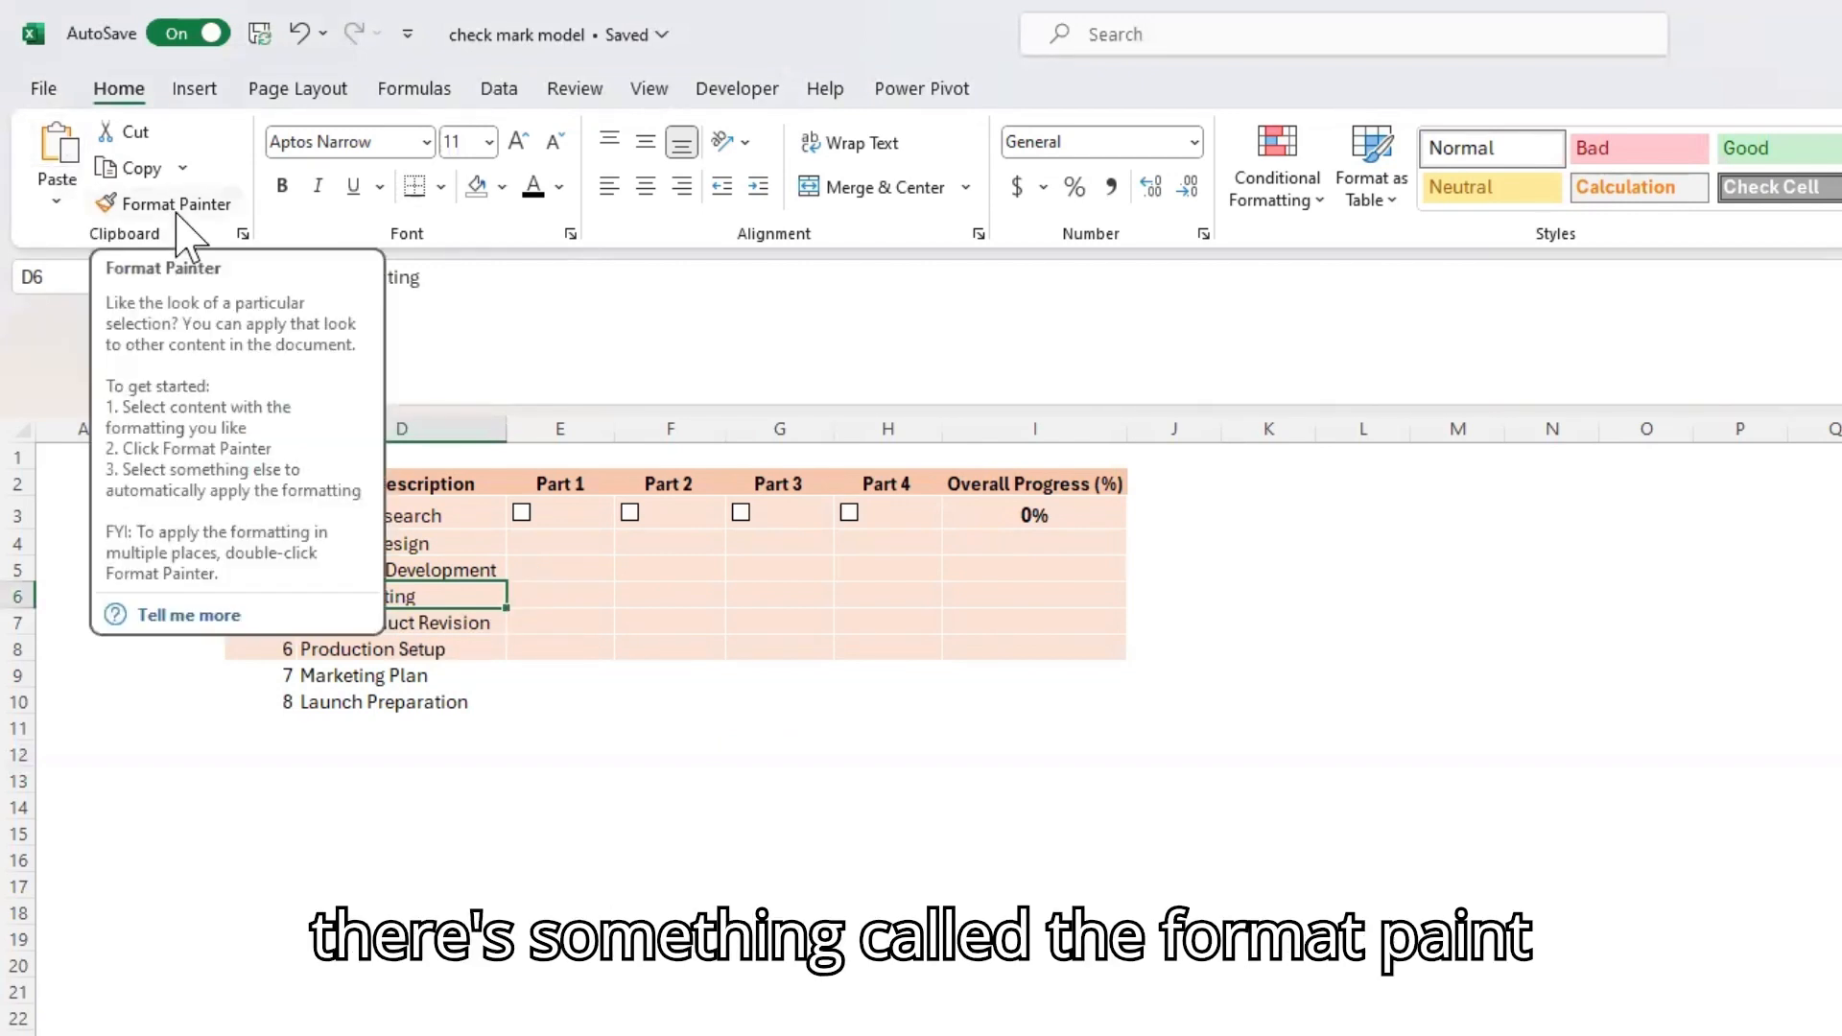
left_click(449, 861)
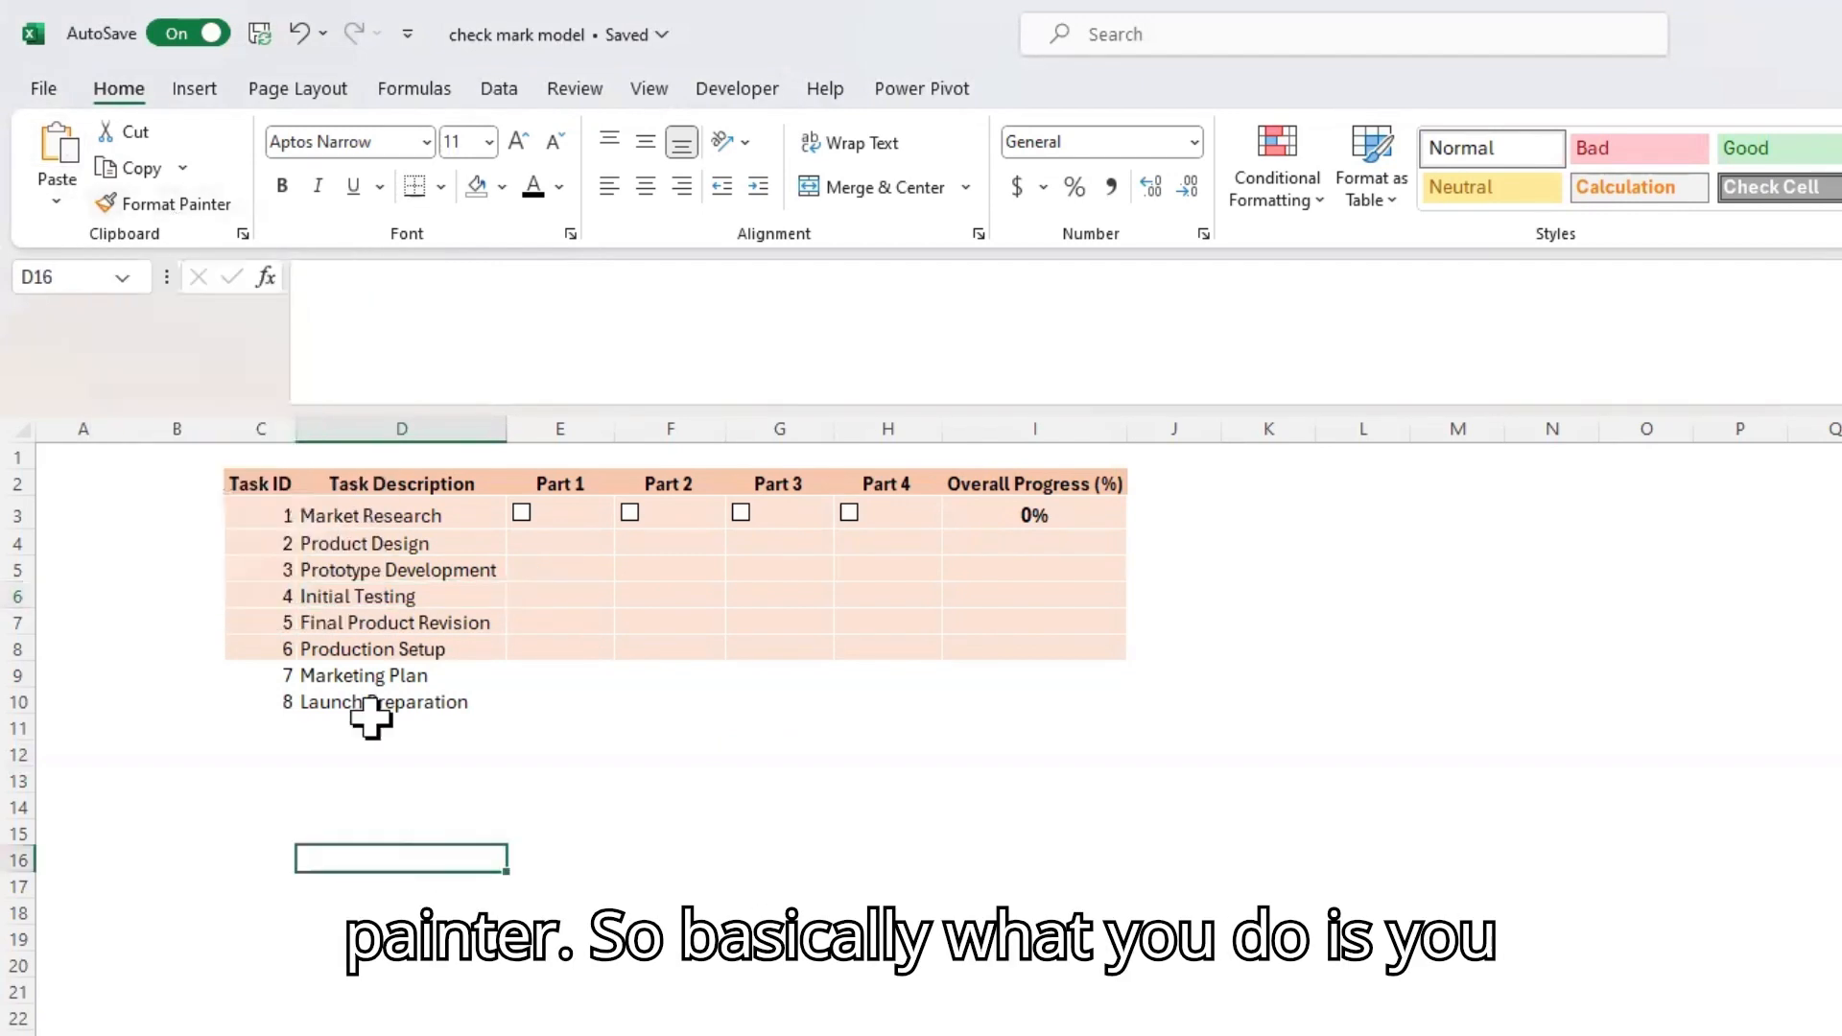
left_click(258, 622)
left_click_drag(241, 675, 1068, 705)
left_click_drag(263, 596, 1138, 597)
left_click(866, 856)
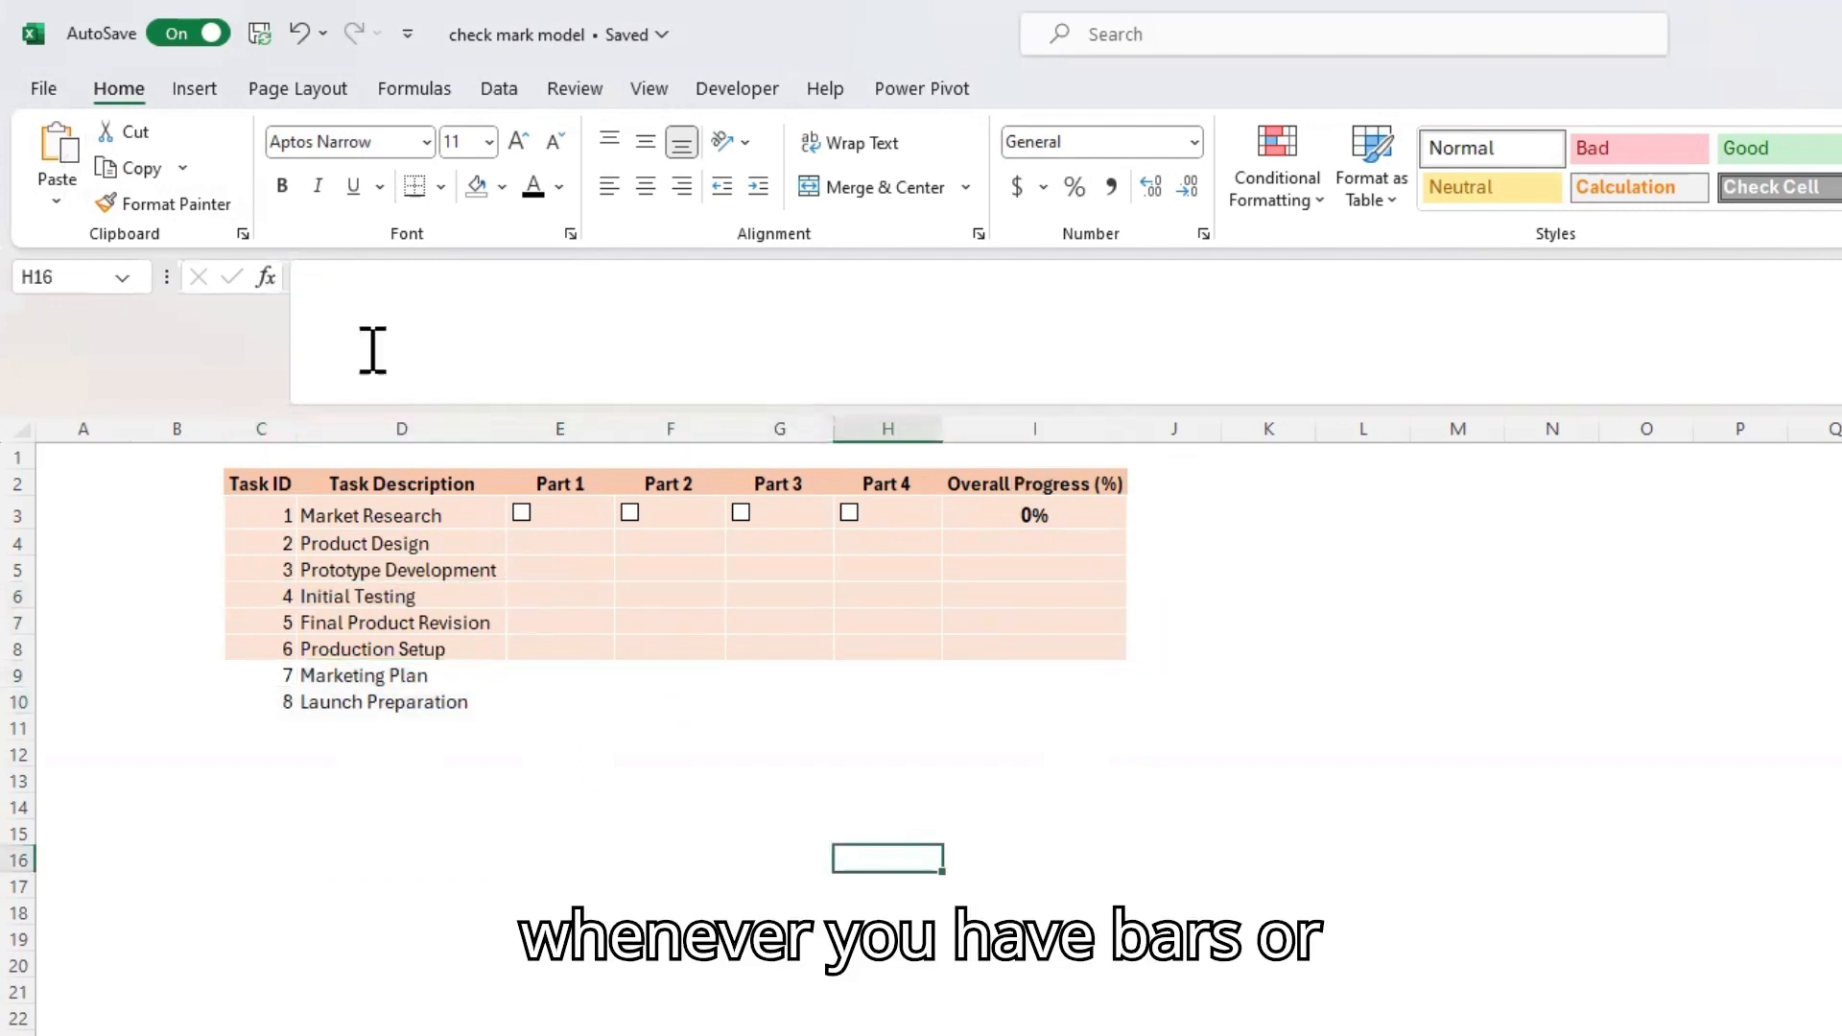
left_click(440, 186)
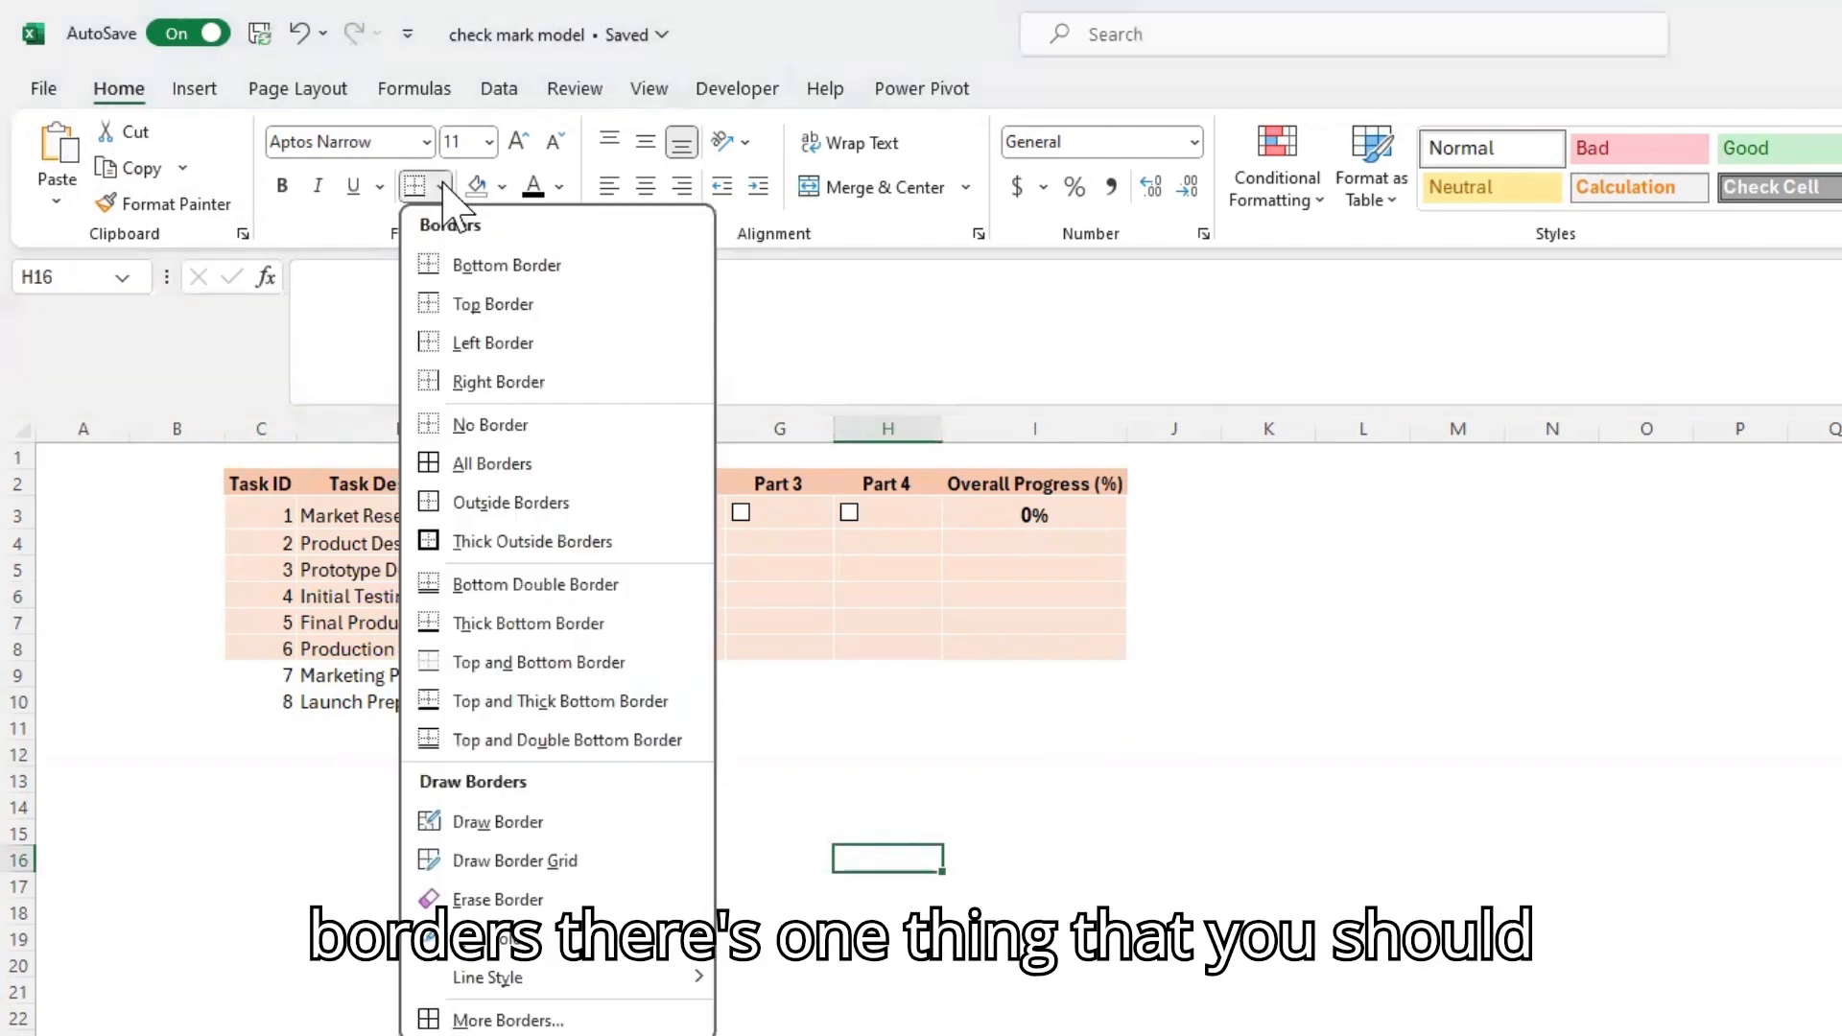
left_click(1309, 771)
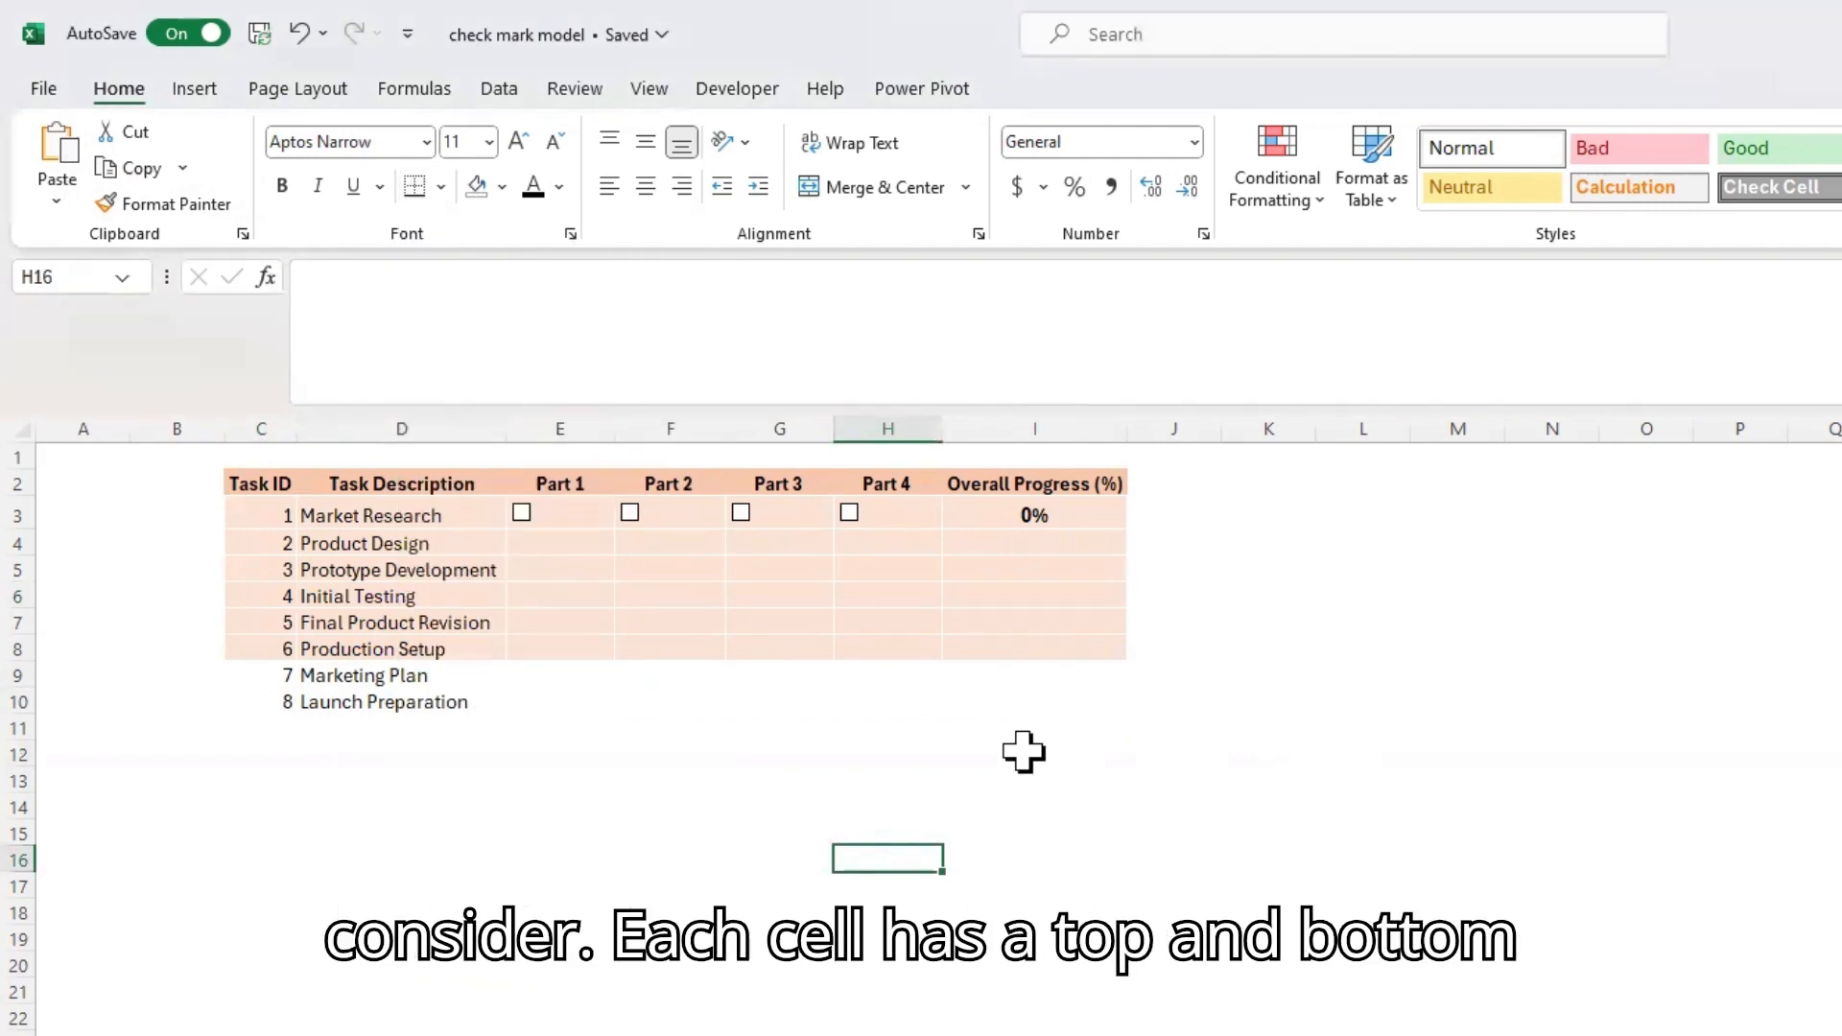
left_click(873, 622)
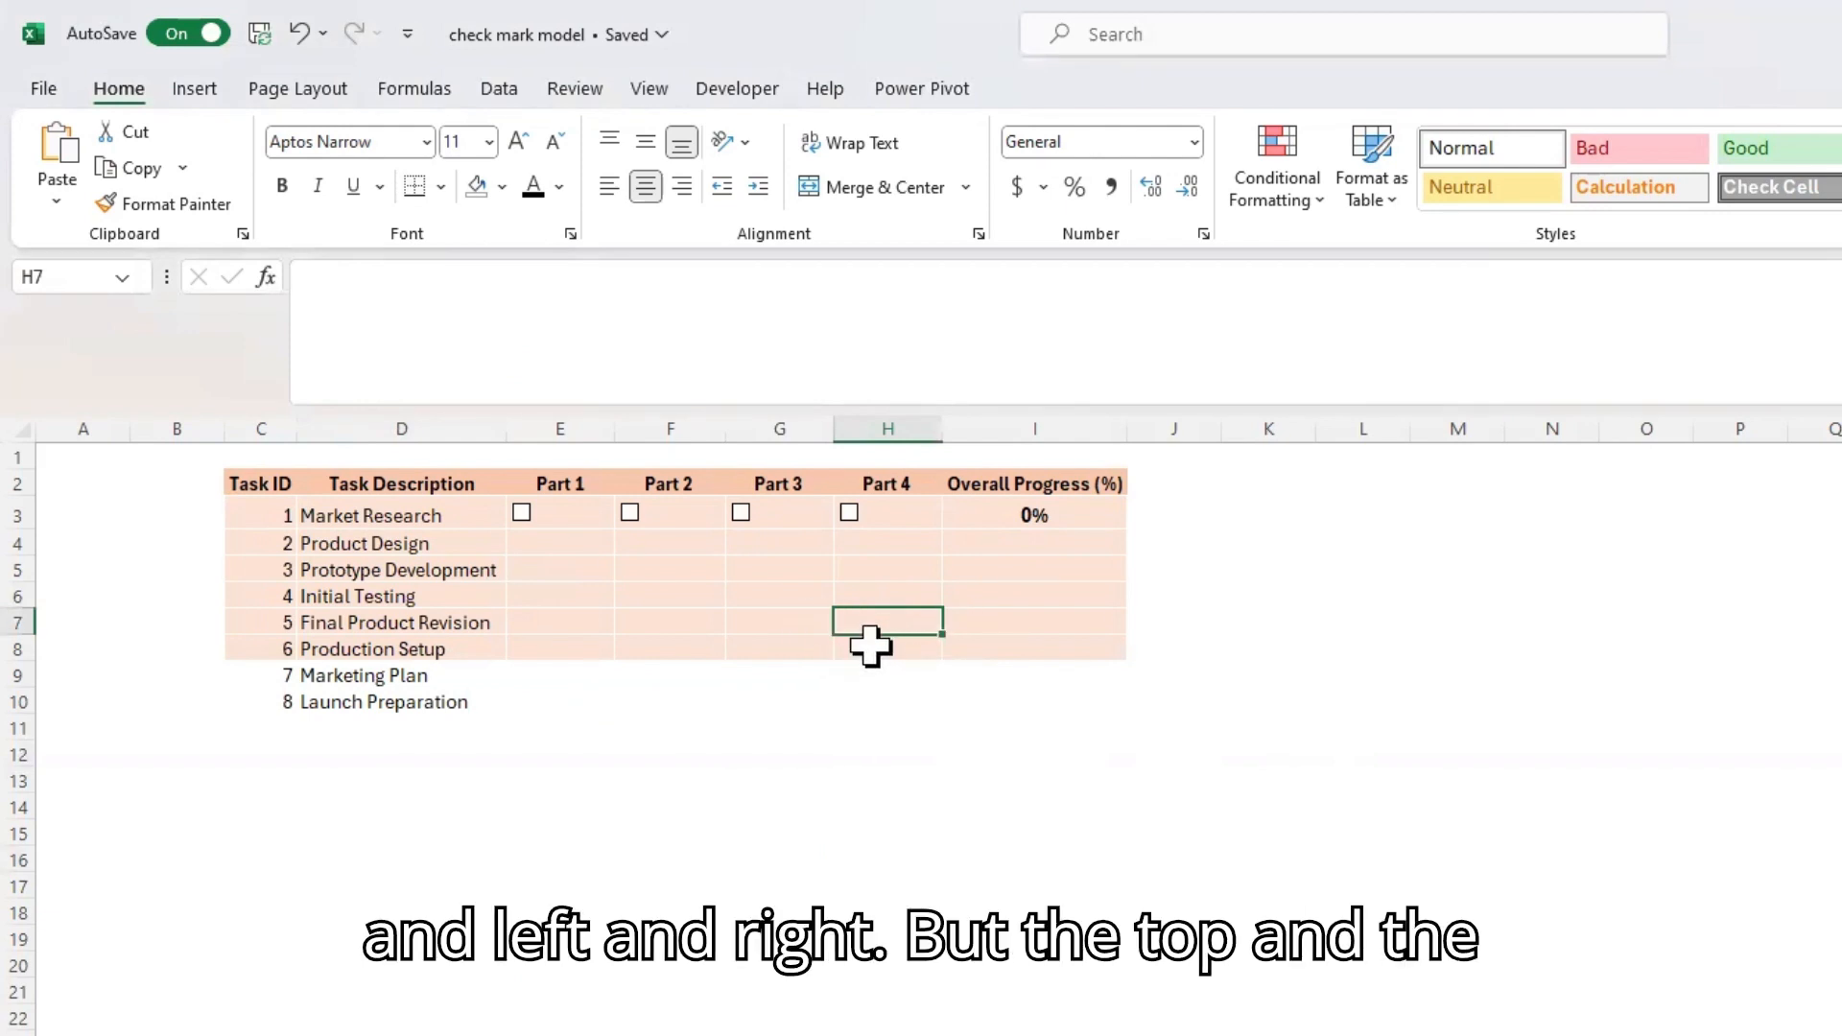
left_click(867, 653)
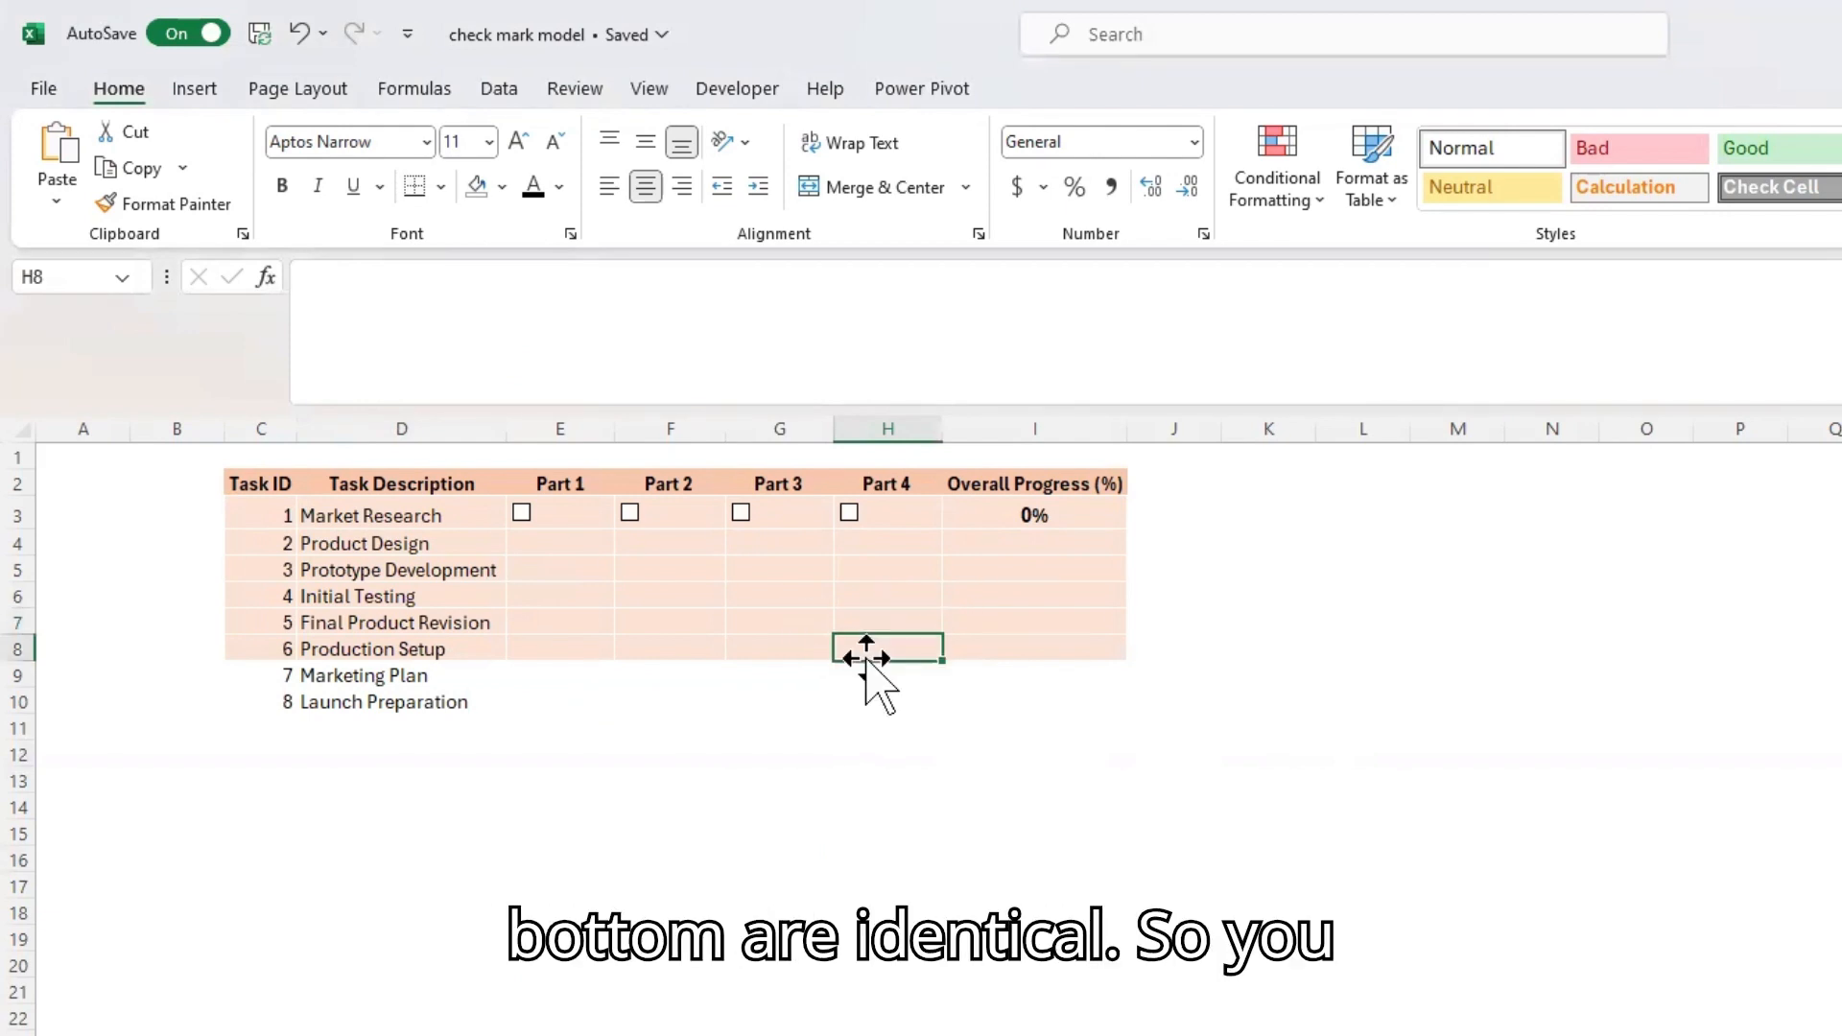
left_click(876, 620)
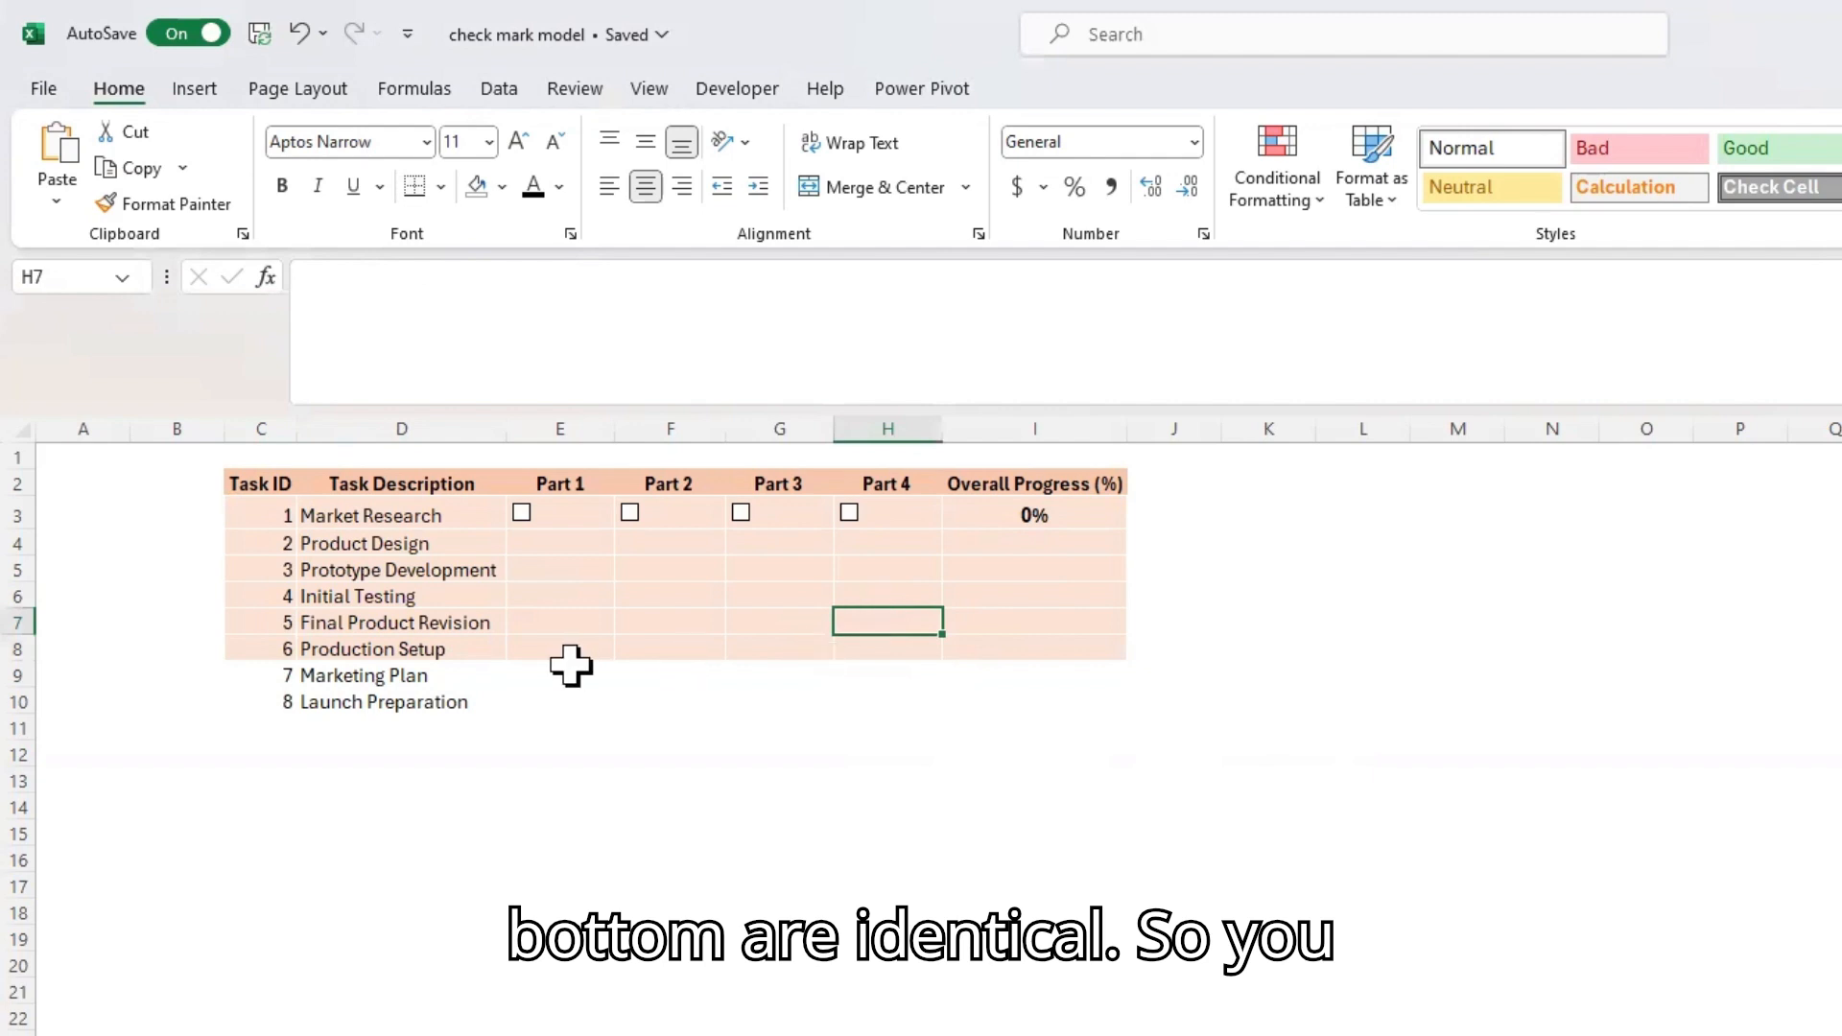
Copy the formatting of C6:I7 onto the Marketing Plan and Launch Preparation rows, C9:I10, with Format Painter
mouse_move(259, 598)
left_mouse_down()
mouse_move(1160, 605)
mouse_move(1060, 626)
left_mouse_up()
left_click(176, 203)
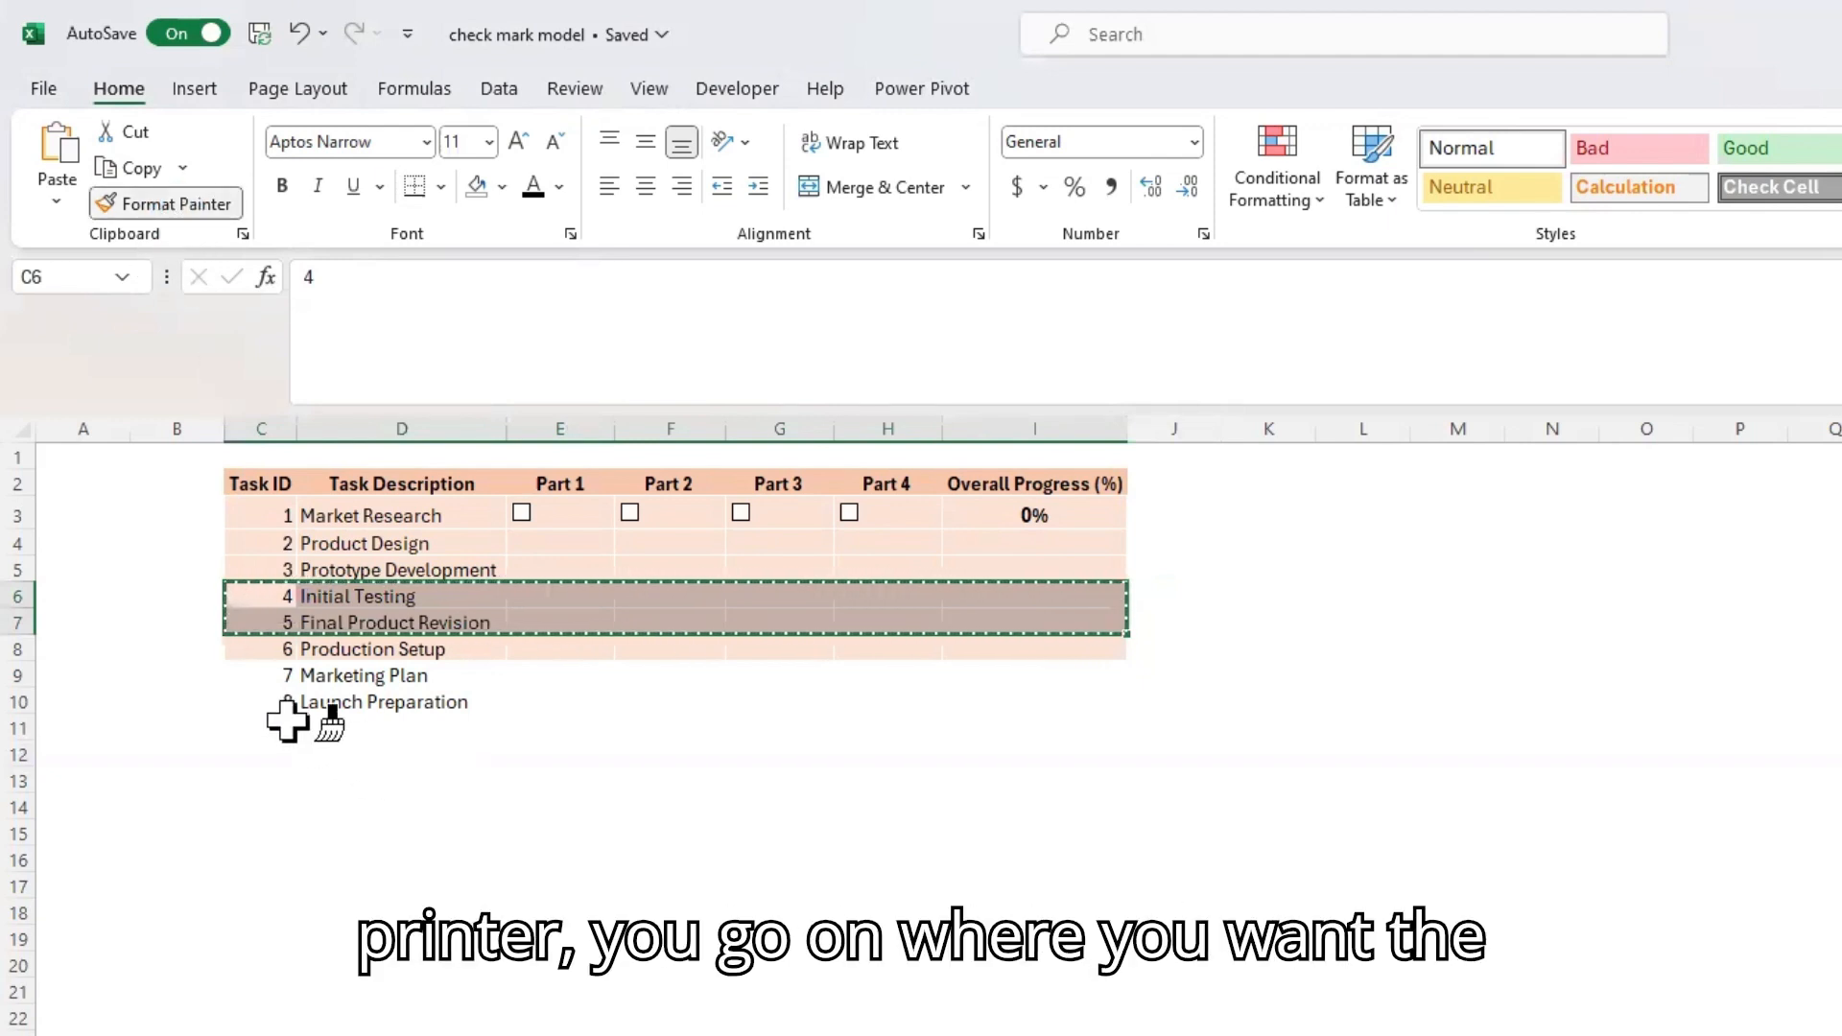
left_click_drag(268, 680, 1096, 701)
left_click(1458, 753)
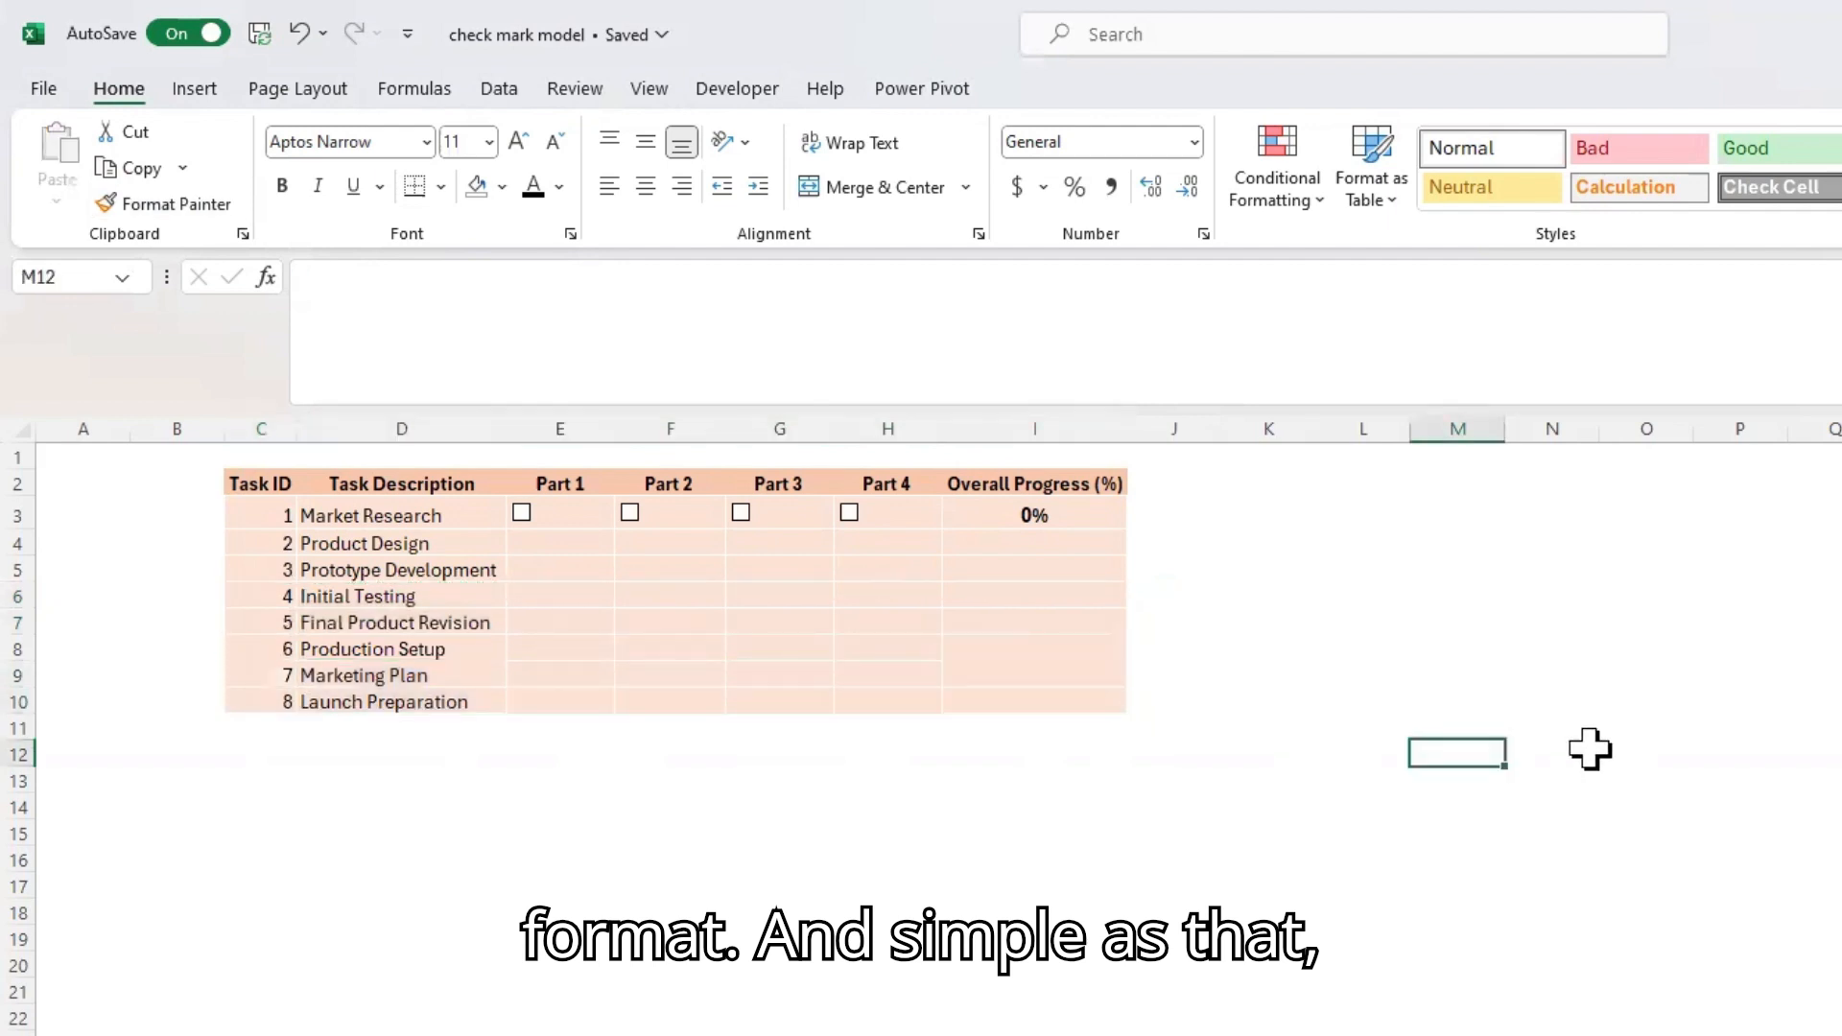
left_click(355, 649)
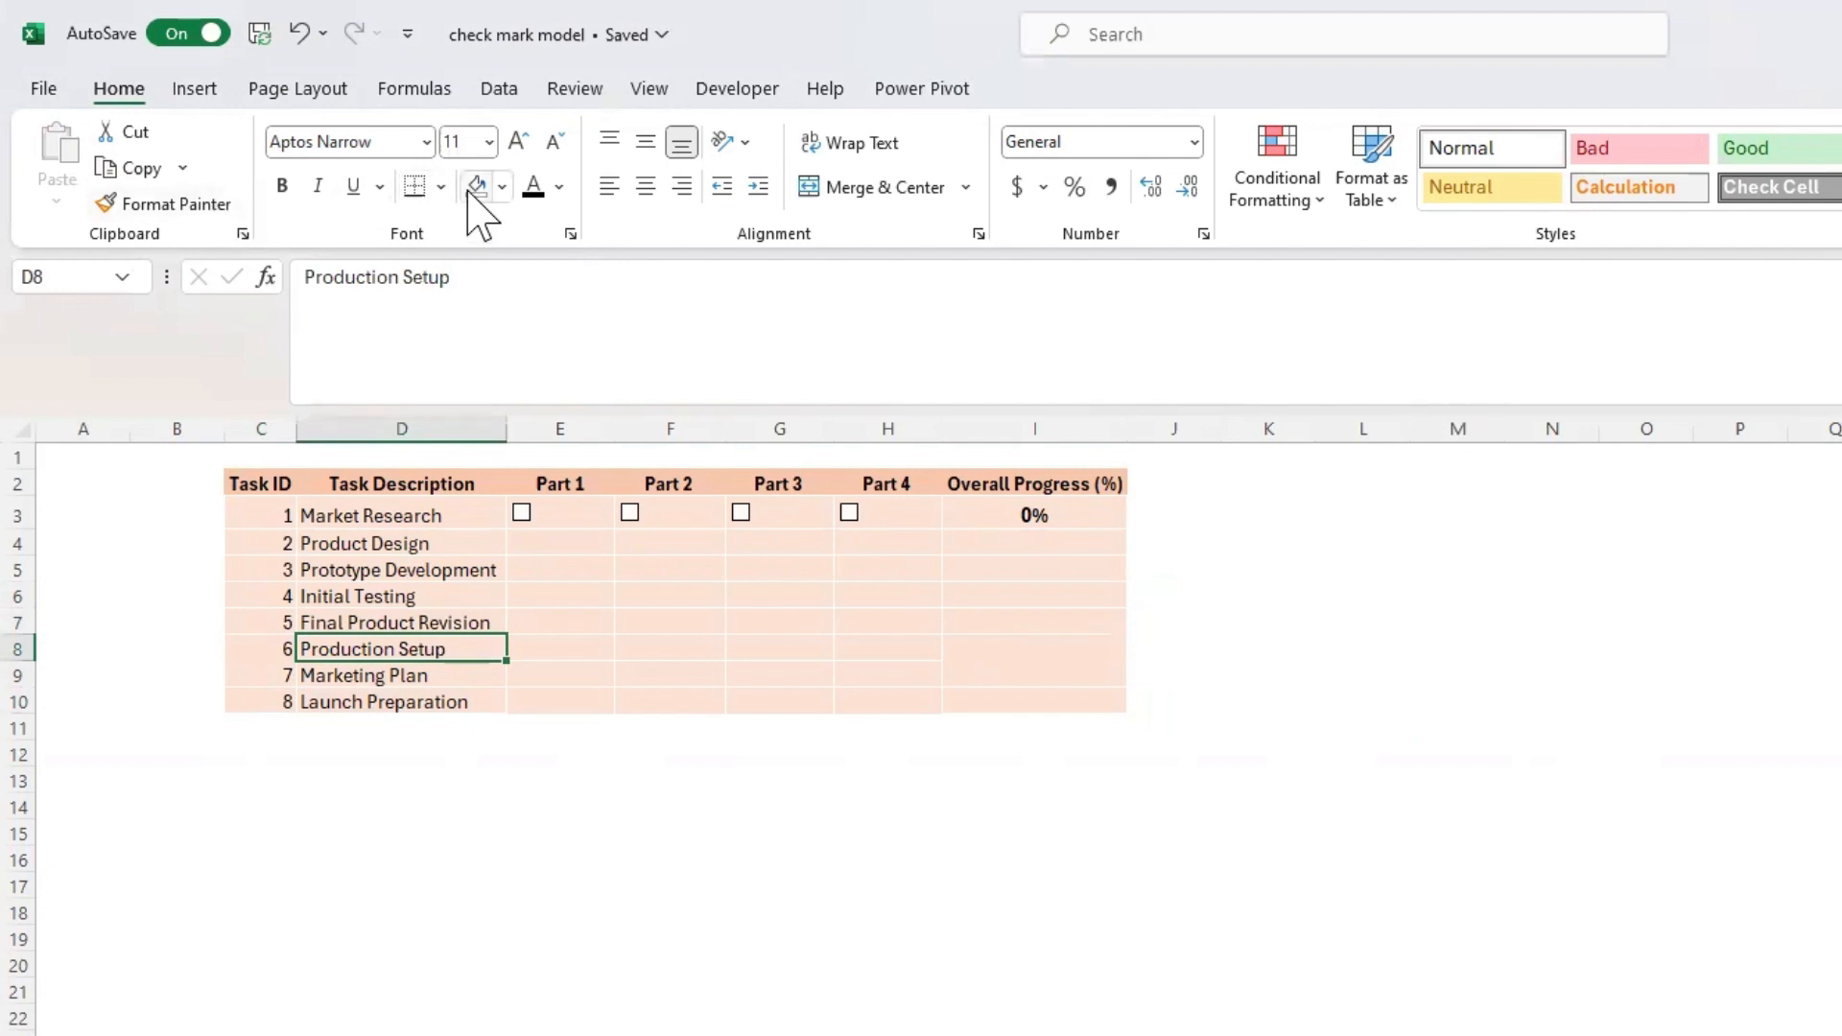
left_click(490, 831)
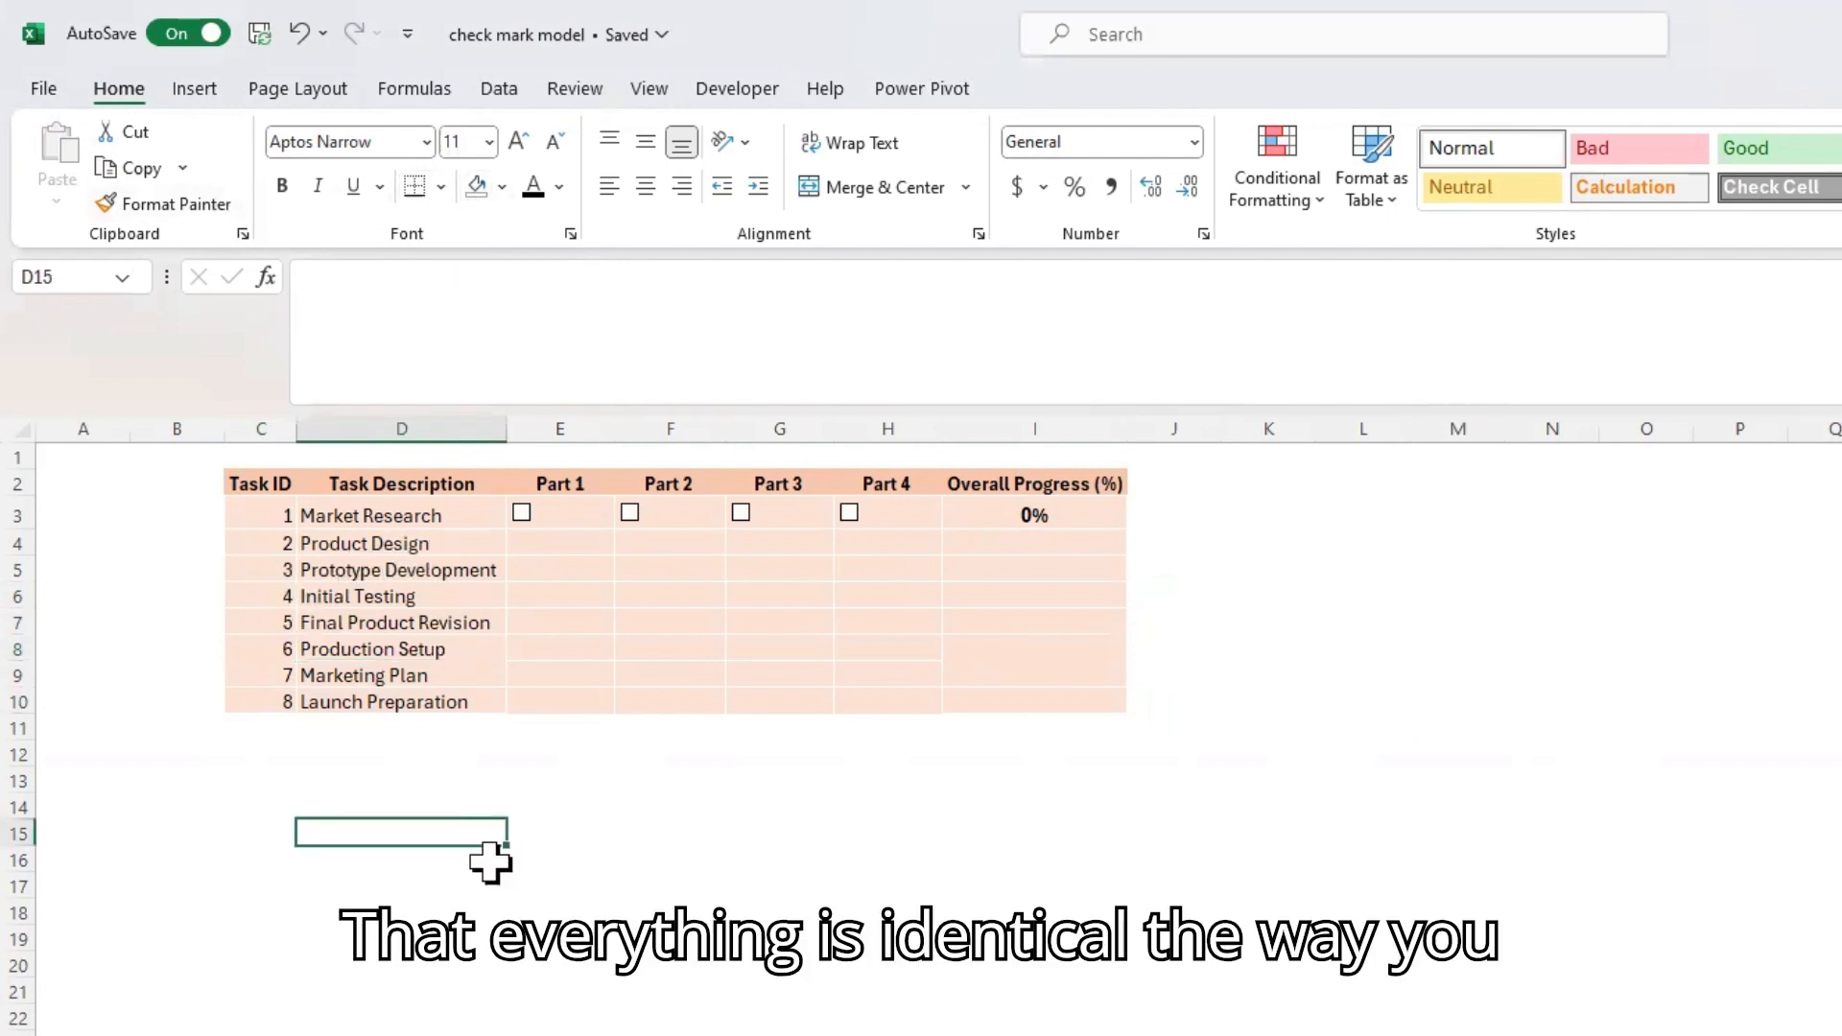
left_click(463, 674)
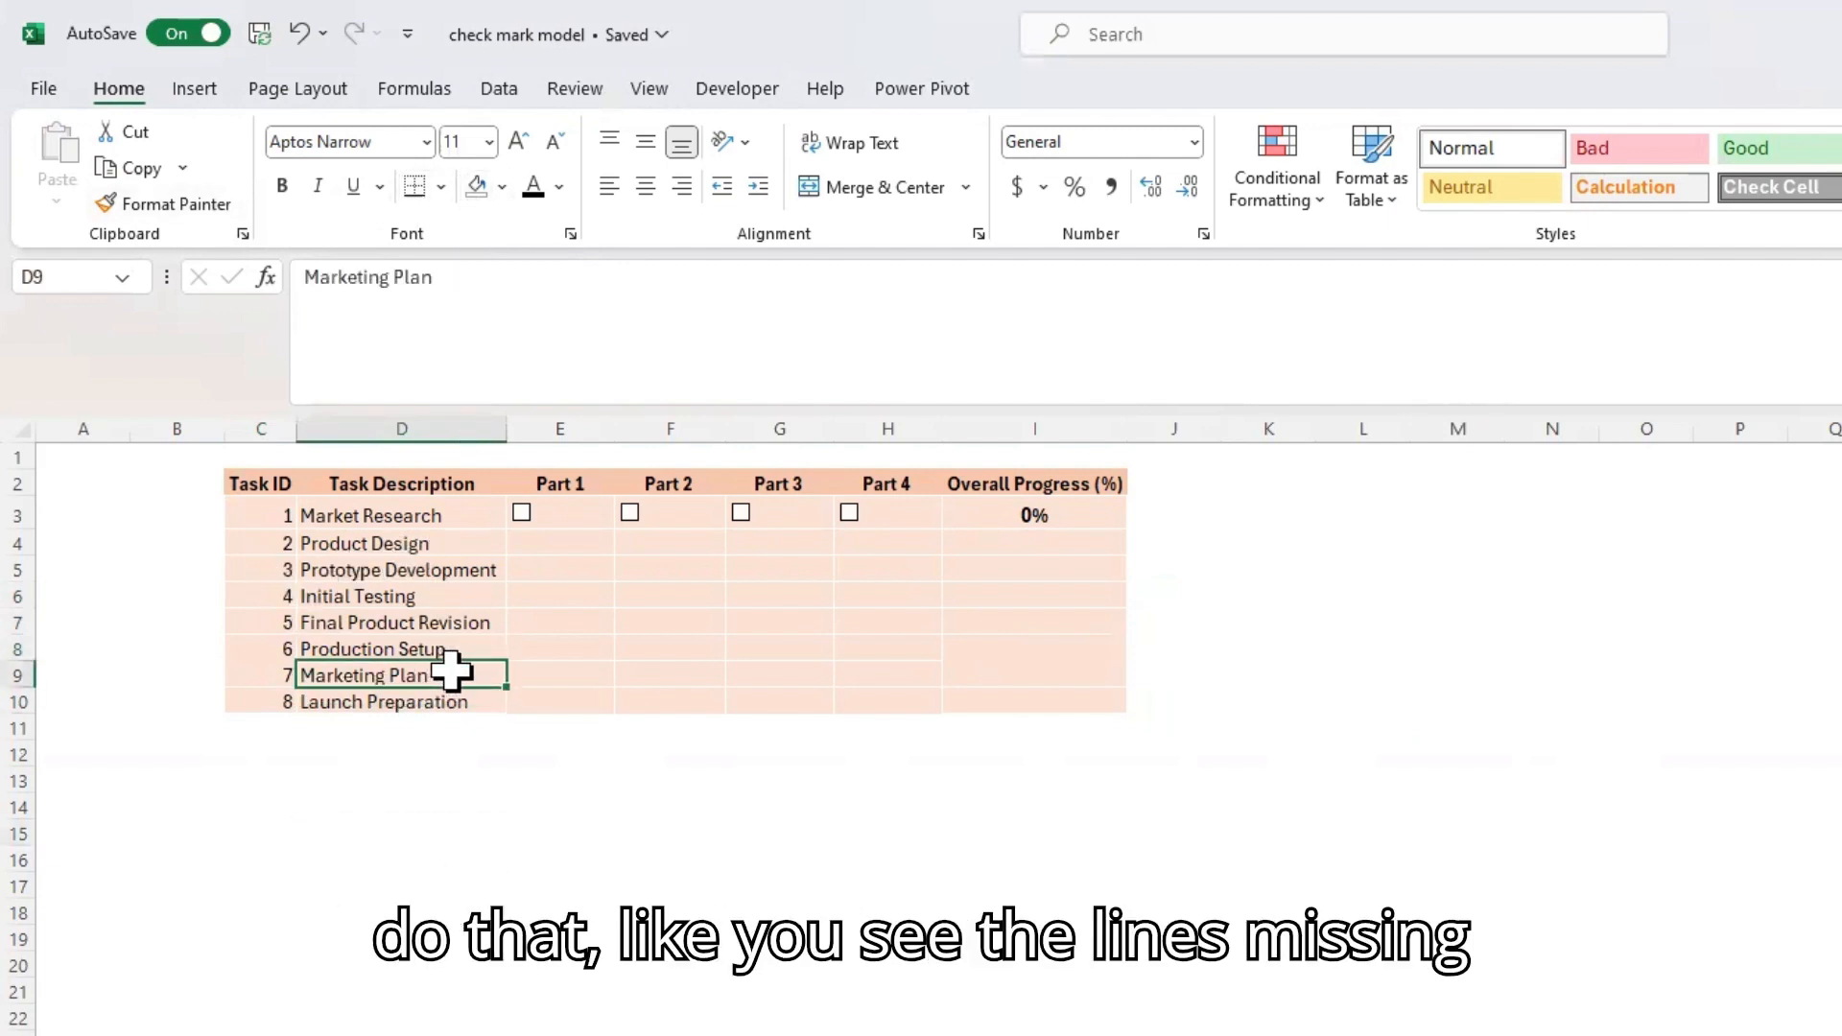
left_click(488, 889)
Copy the formatting of C5:I7 onto the last three task rows, C8:I10, with Format Painter
mouse_move(259, 568)
left_mouse_down()
mouse_move(1033, 576)
mouse_move(1078, 613)
left_mouse_up()
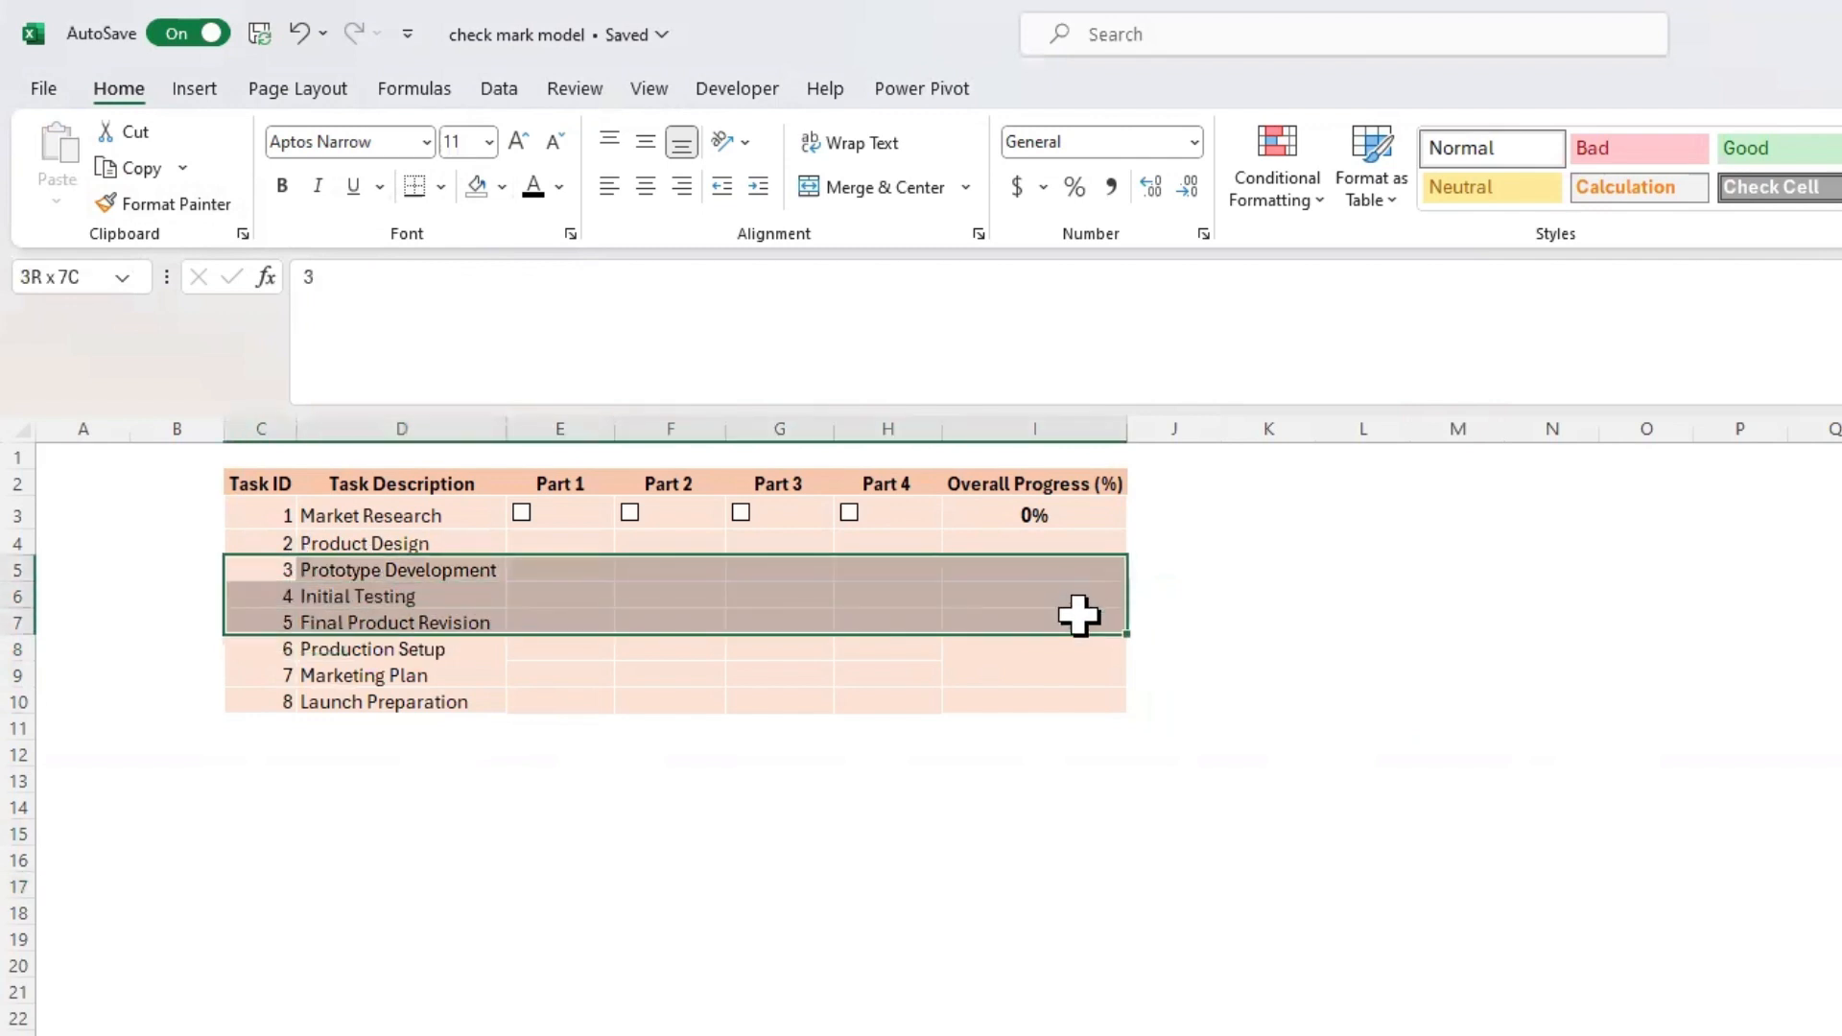
left_click(192, 205)
left_click_drag(255, 646, 1050, 699)
left_click(1011, 804)
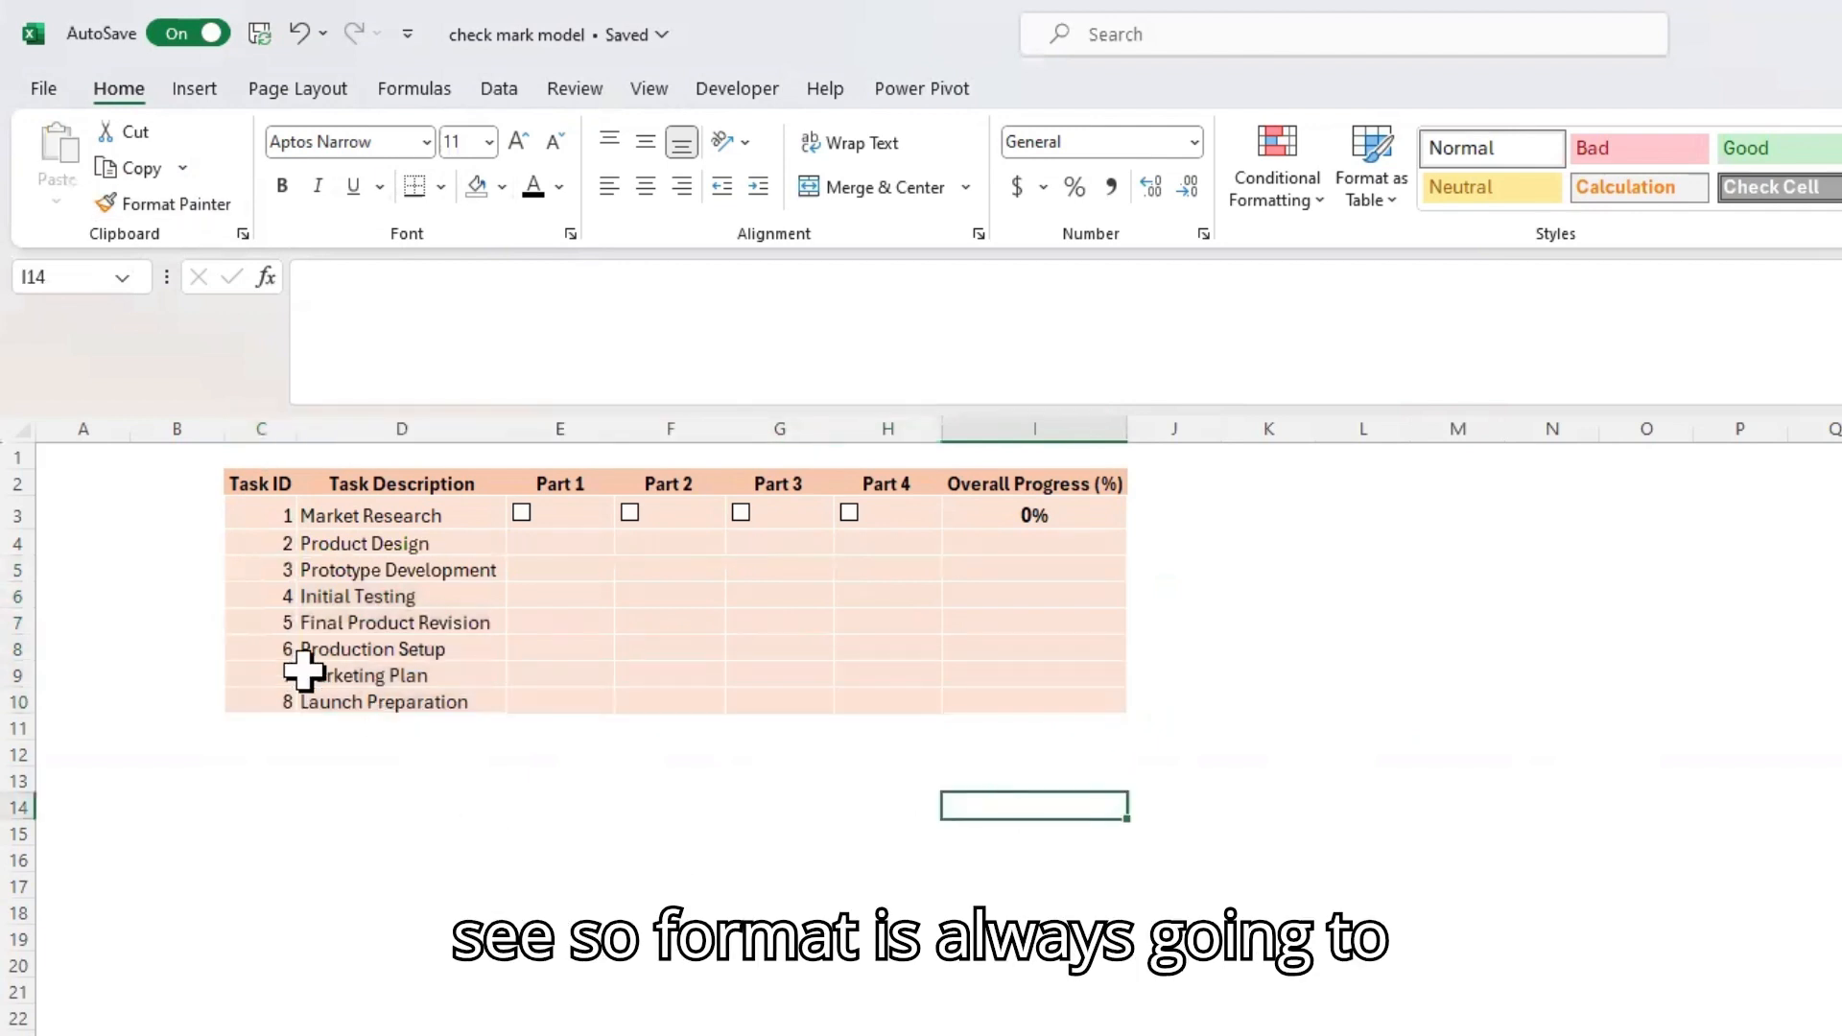
left_click(187, 211)
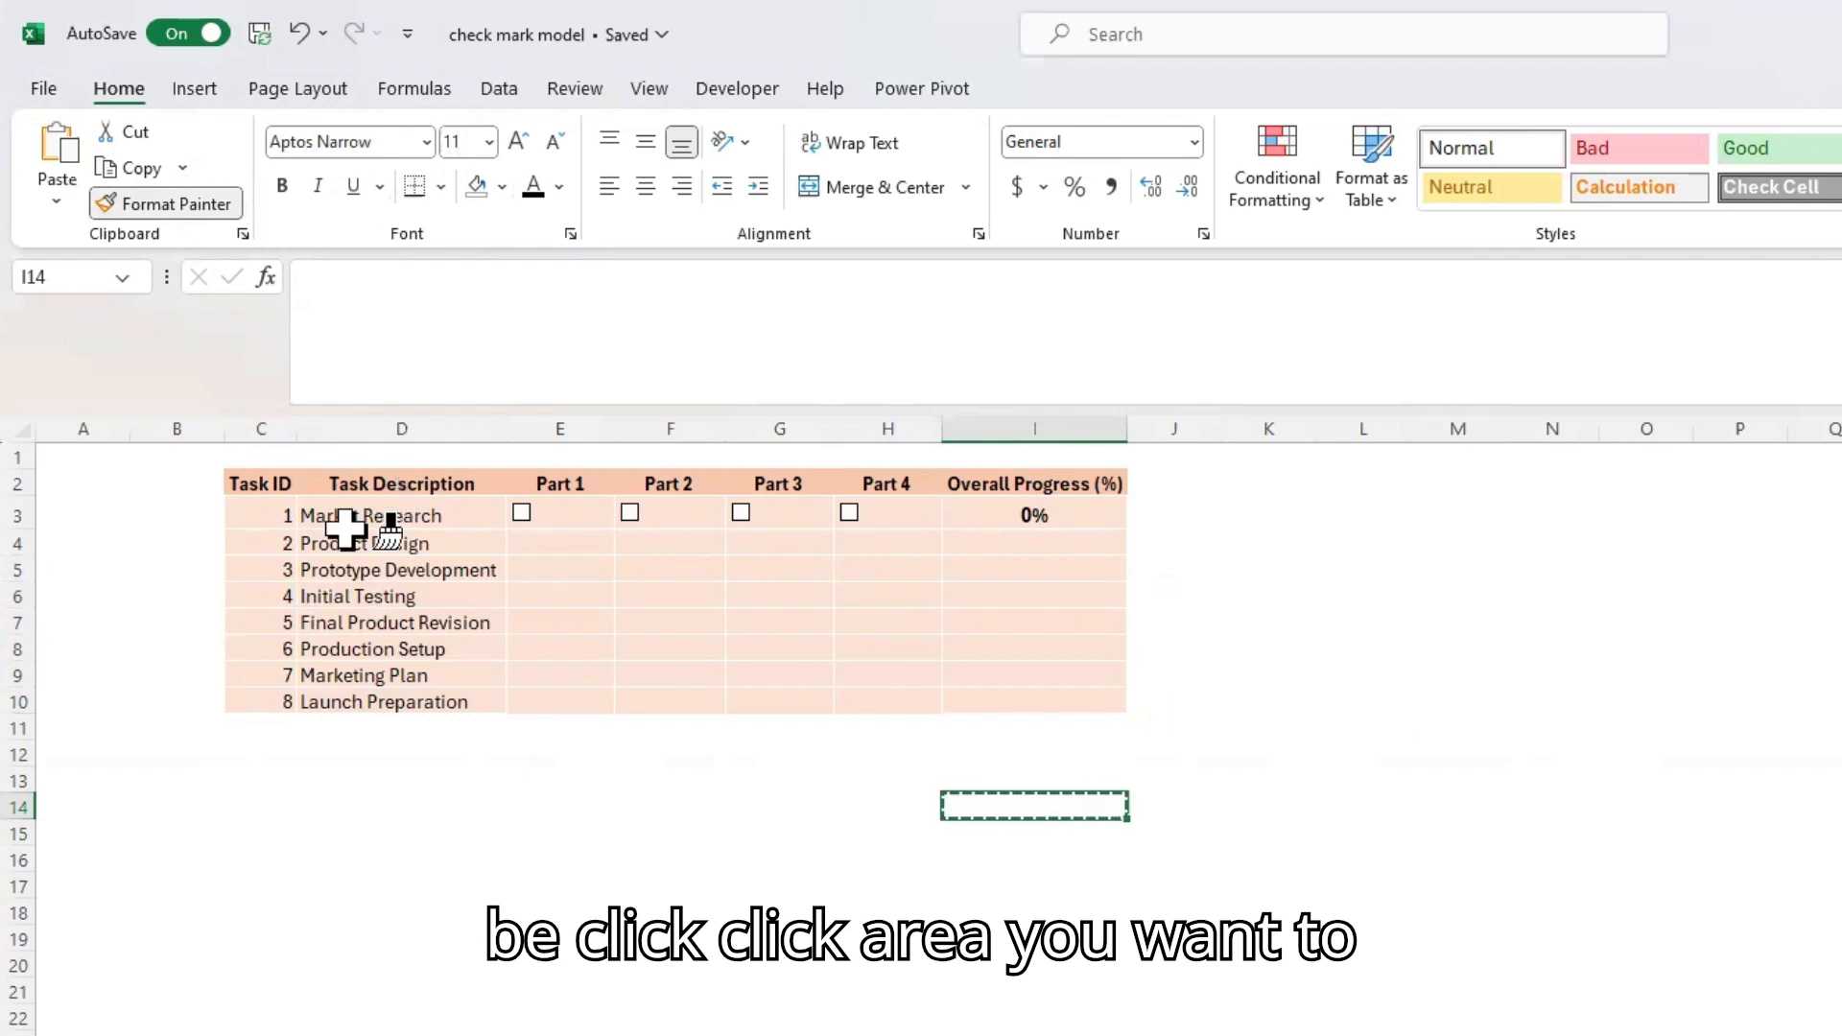
left_click(175, 204)
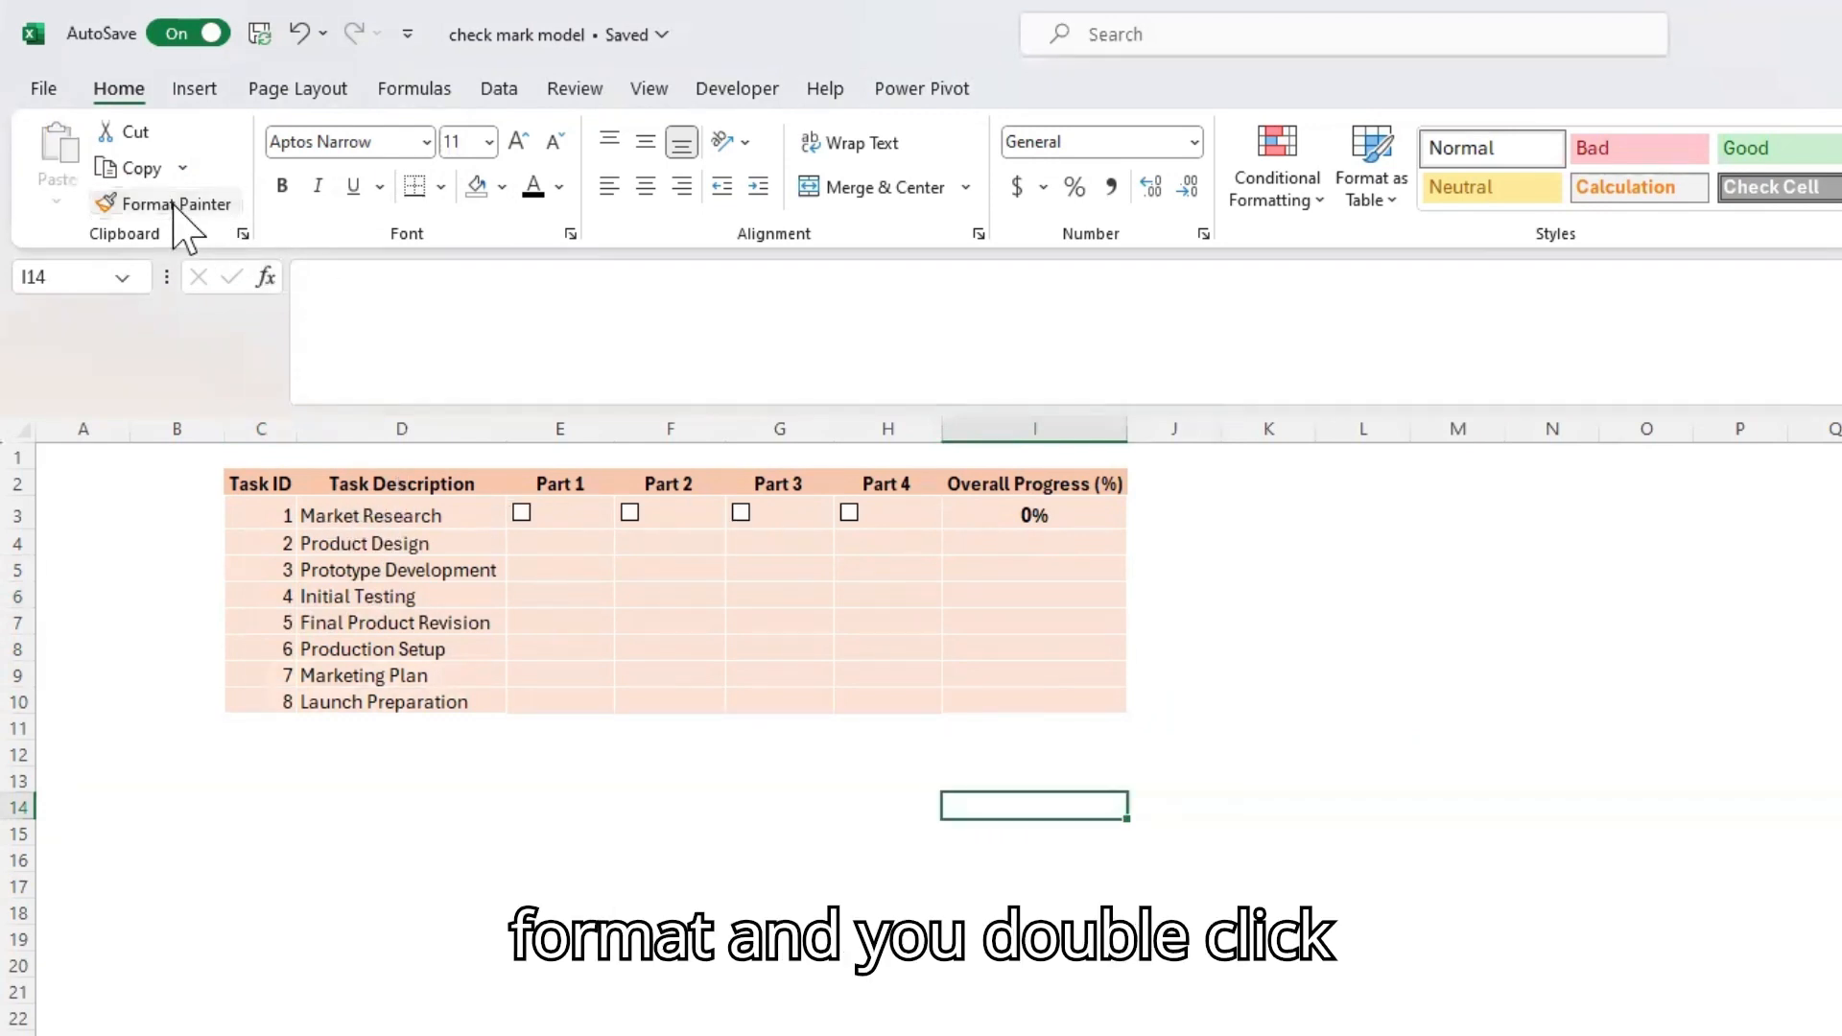
double_click(174, 205)
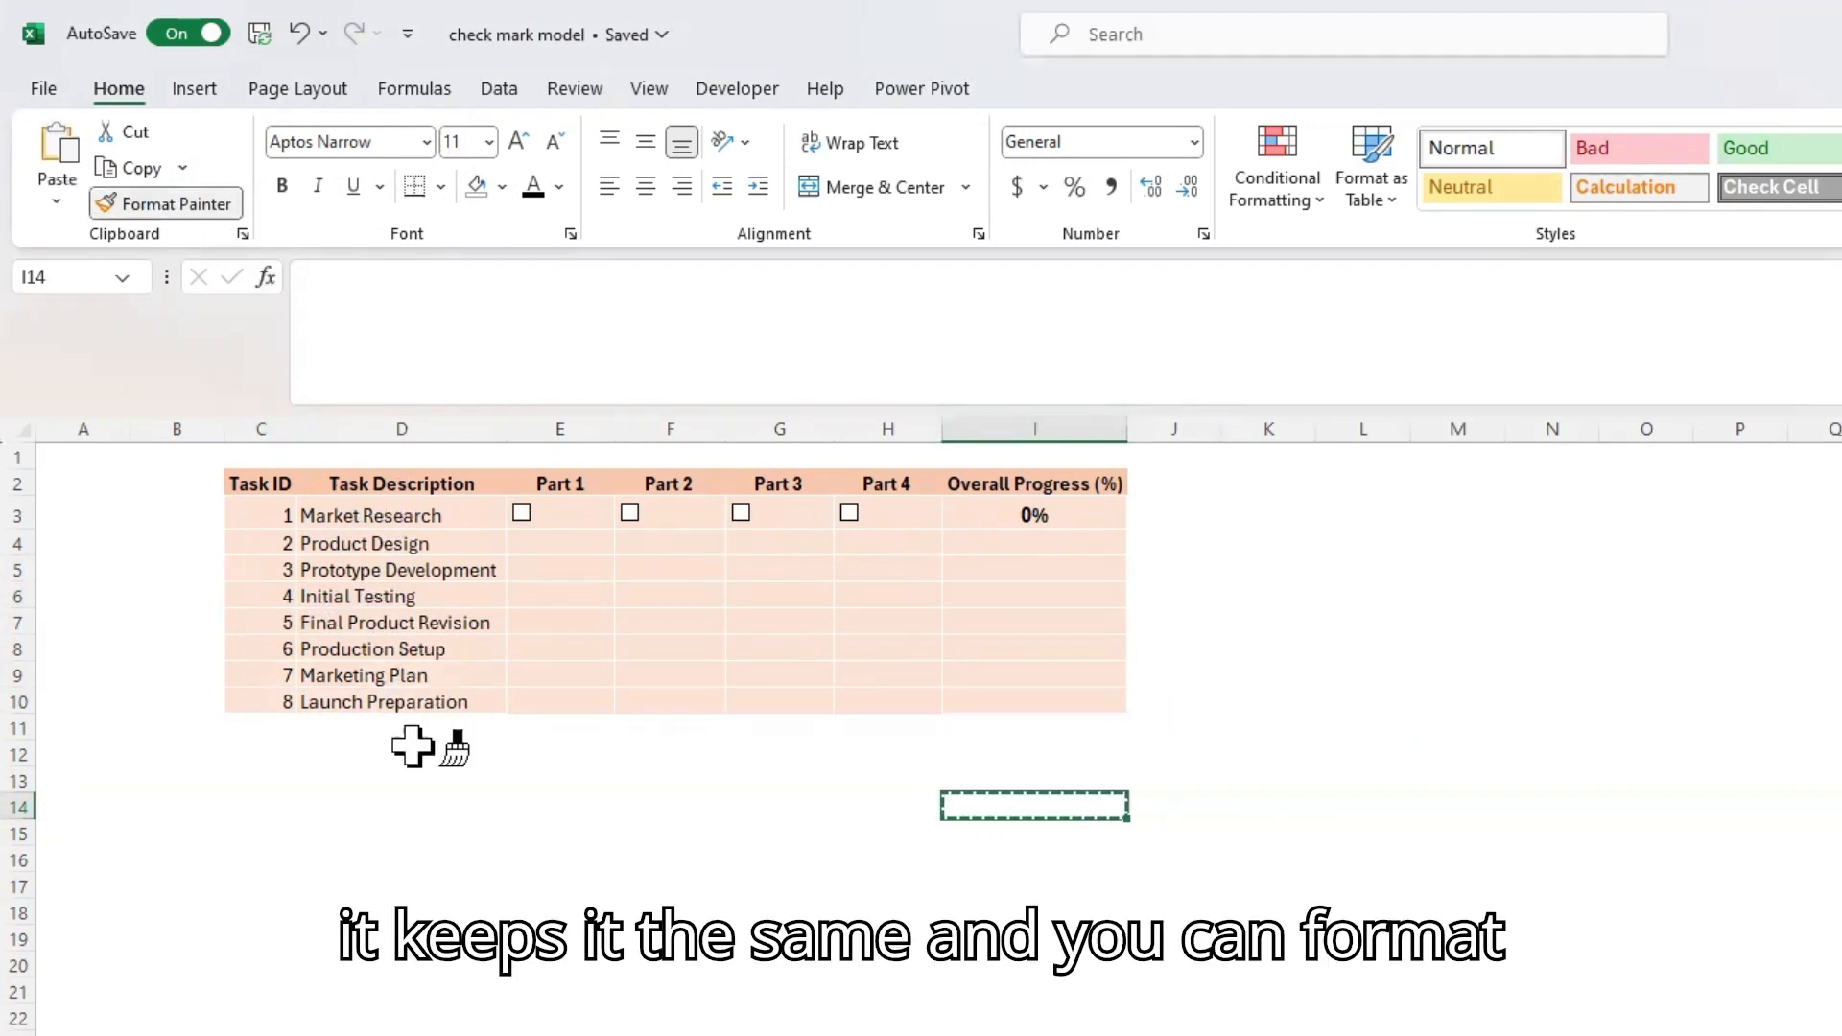
left_click(173, 205)
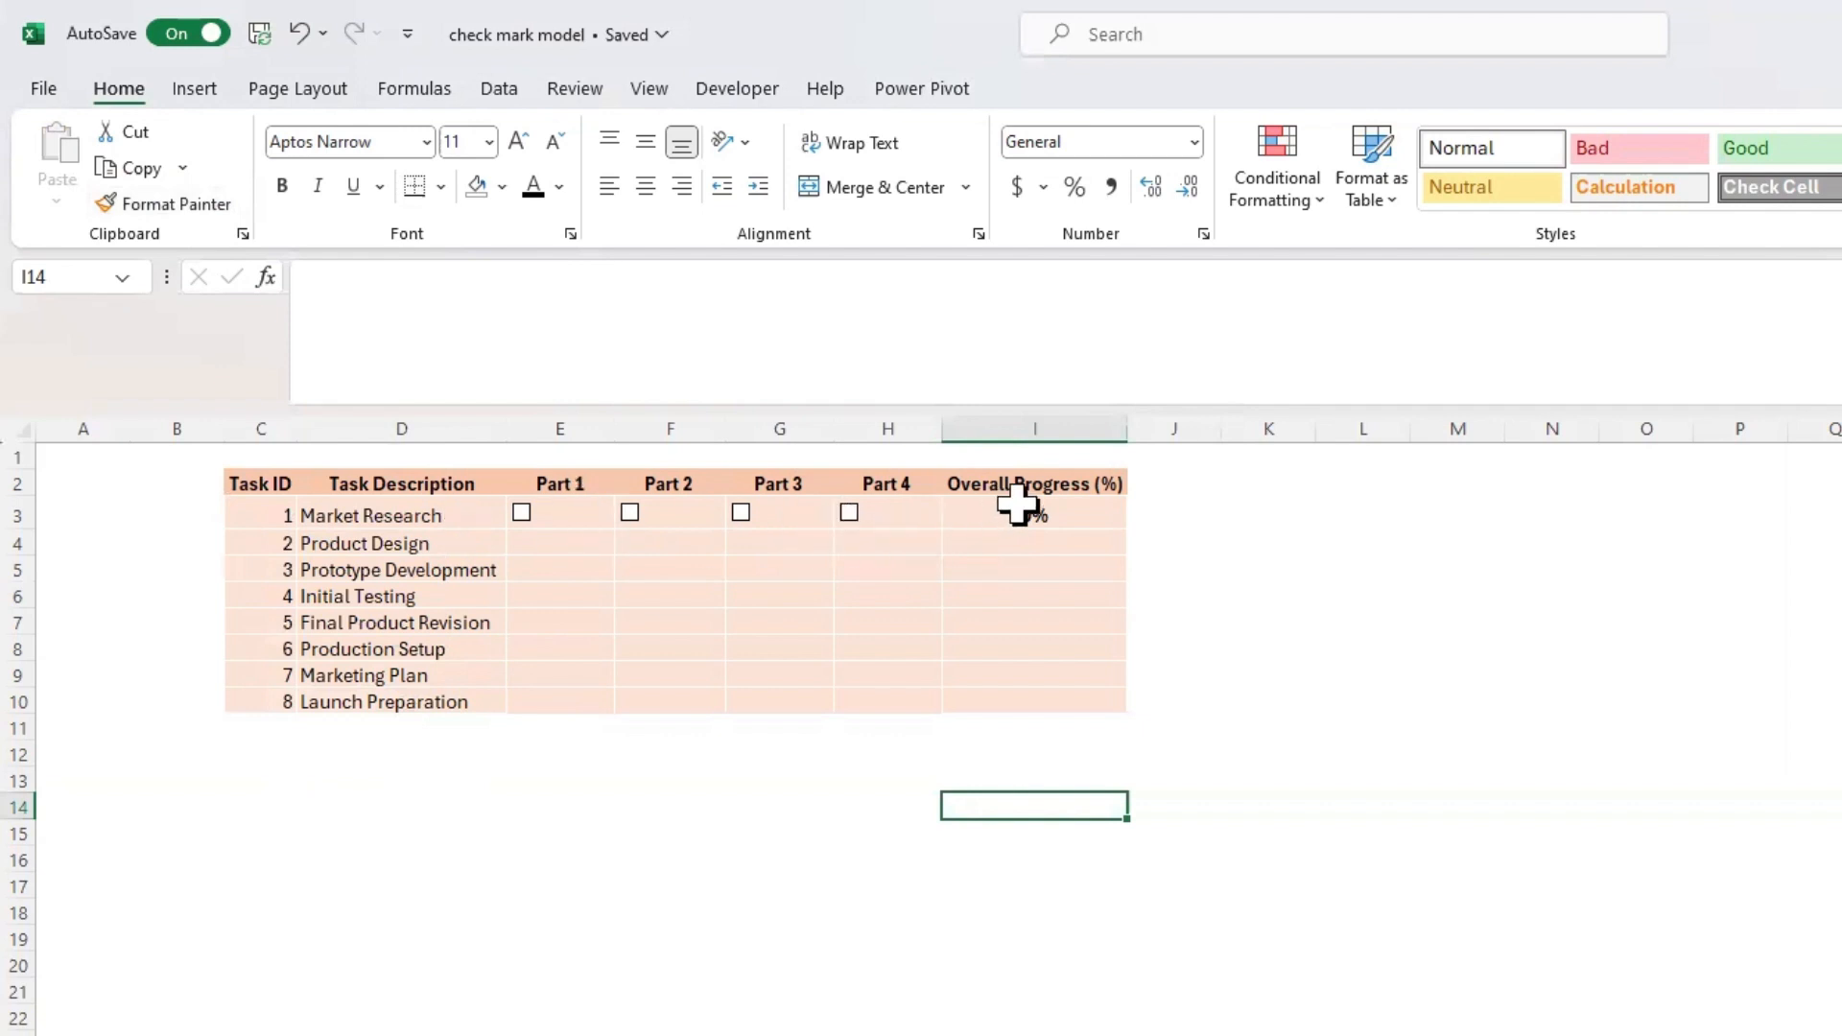
left_click(1146, 509)
Examine the overall progress formula in I3 and the cell range it refers to
left_click(1100, 518)
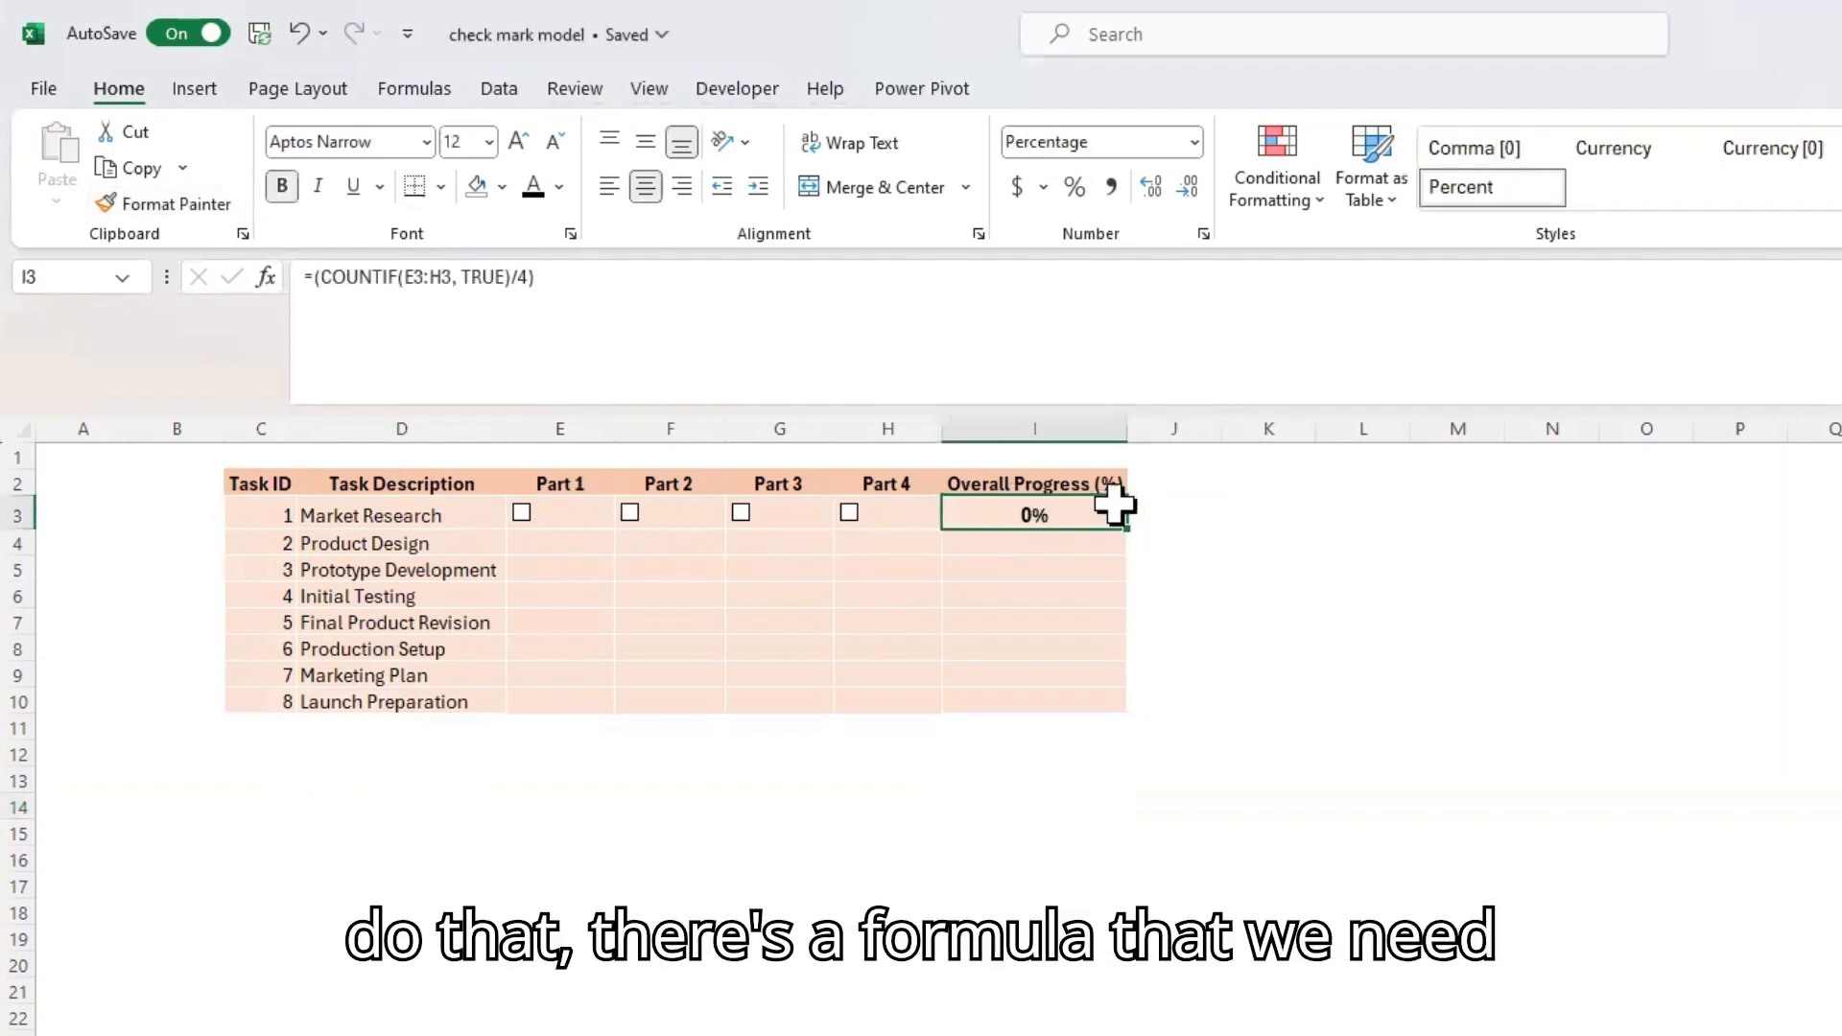
left_click(974, 280)
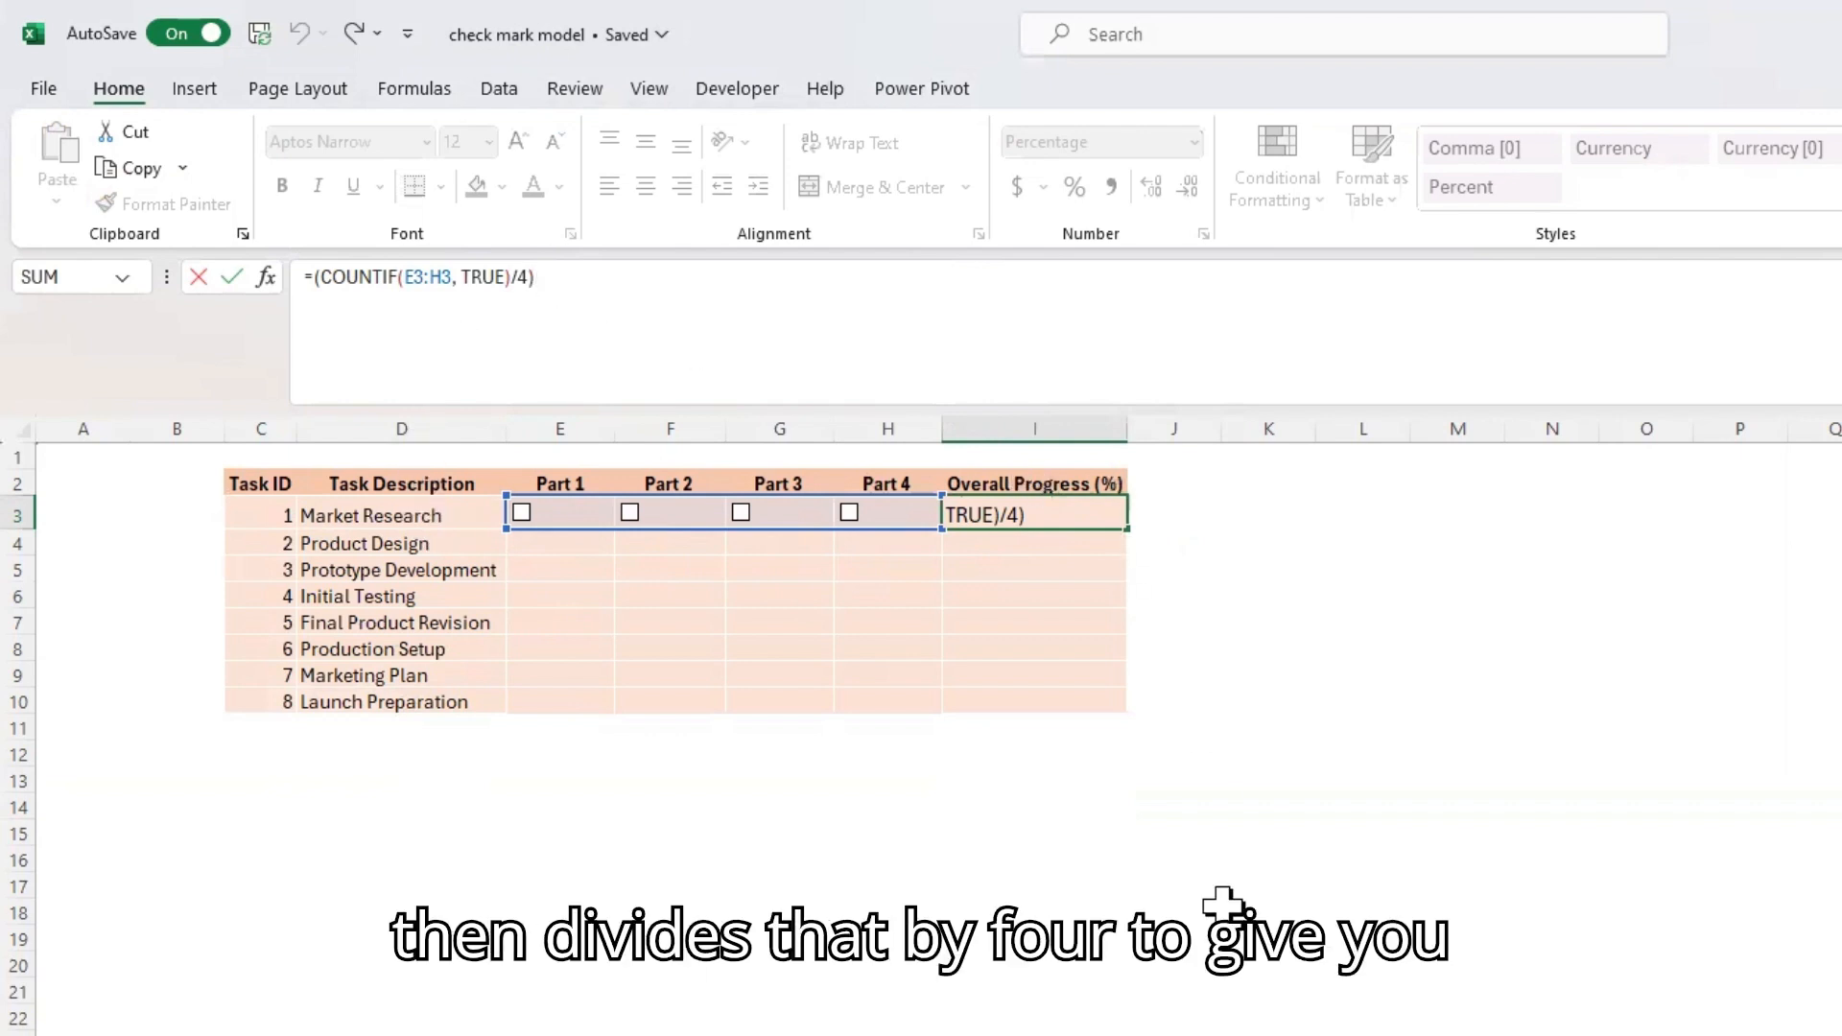
left_click(1225, 908)
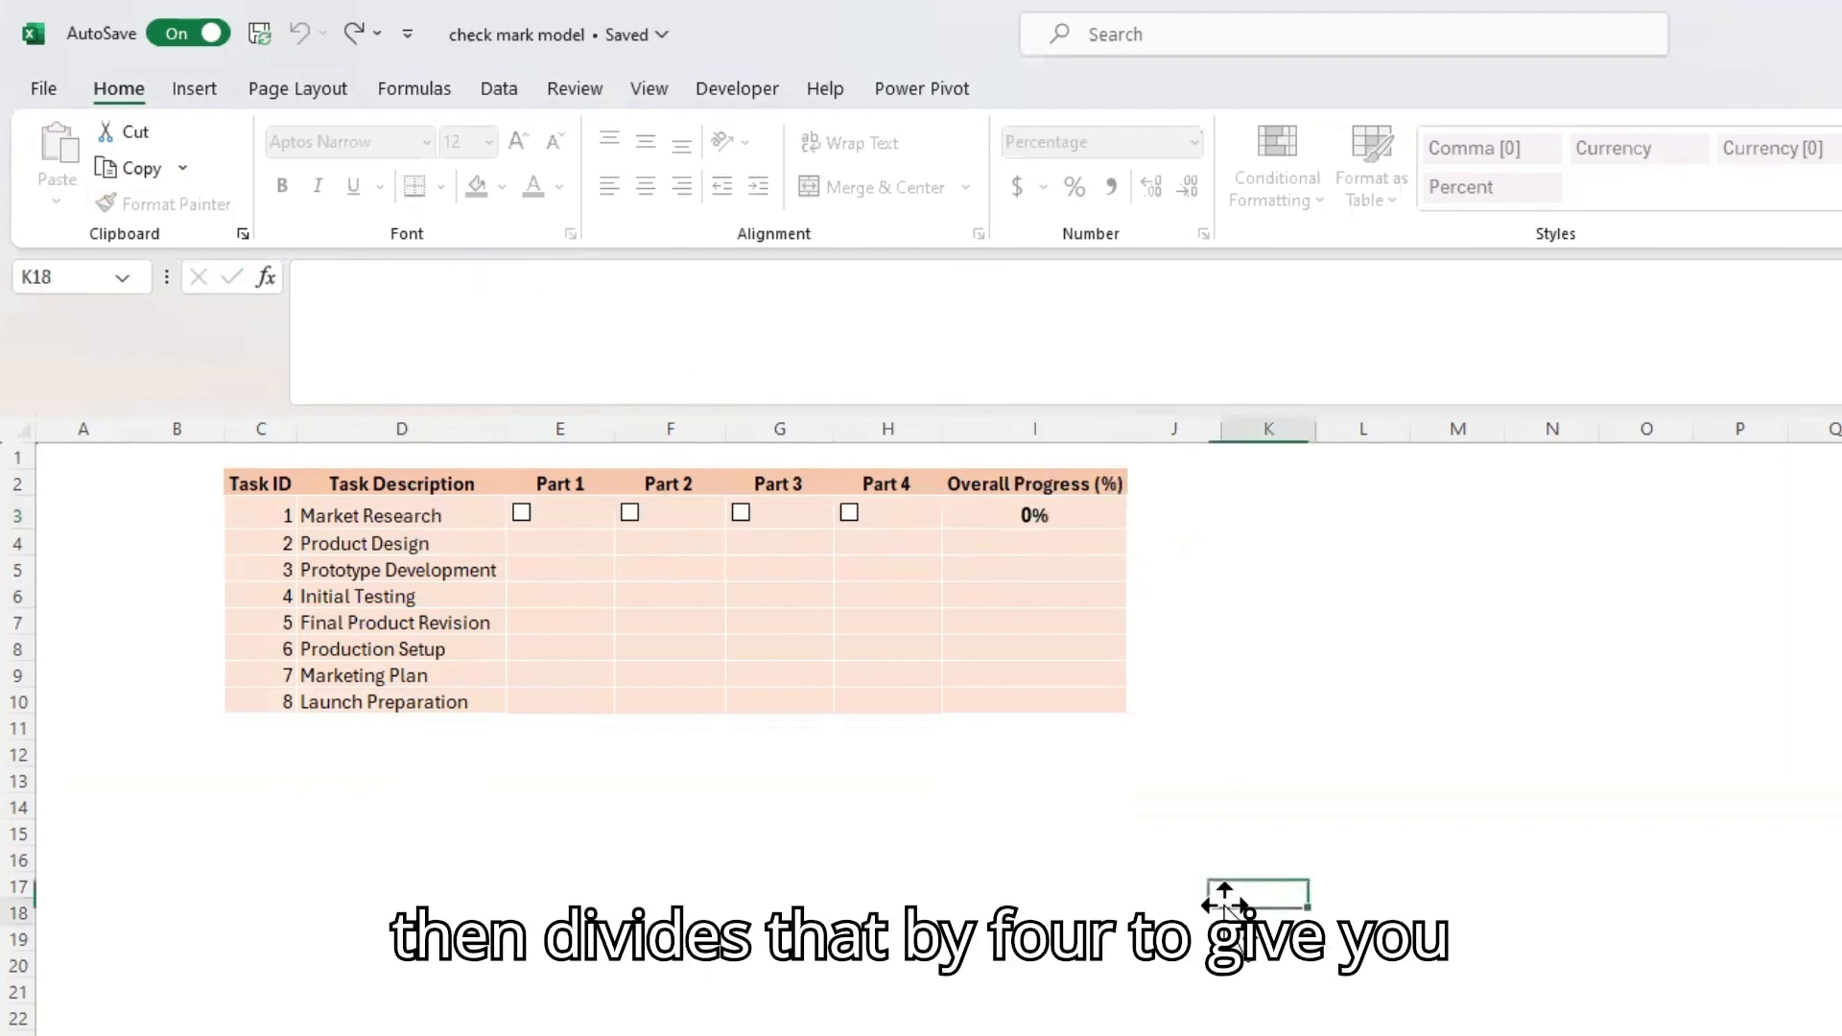
left_click(1059, 513)
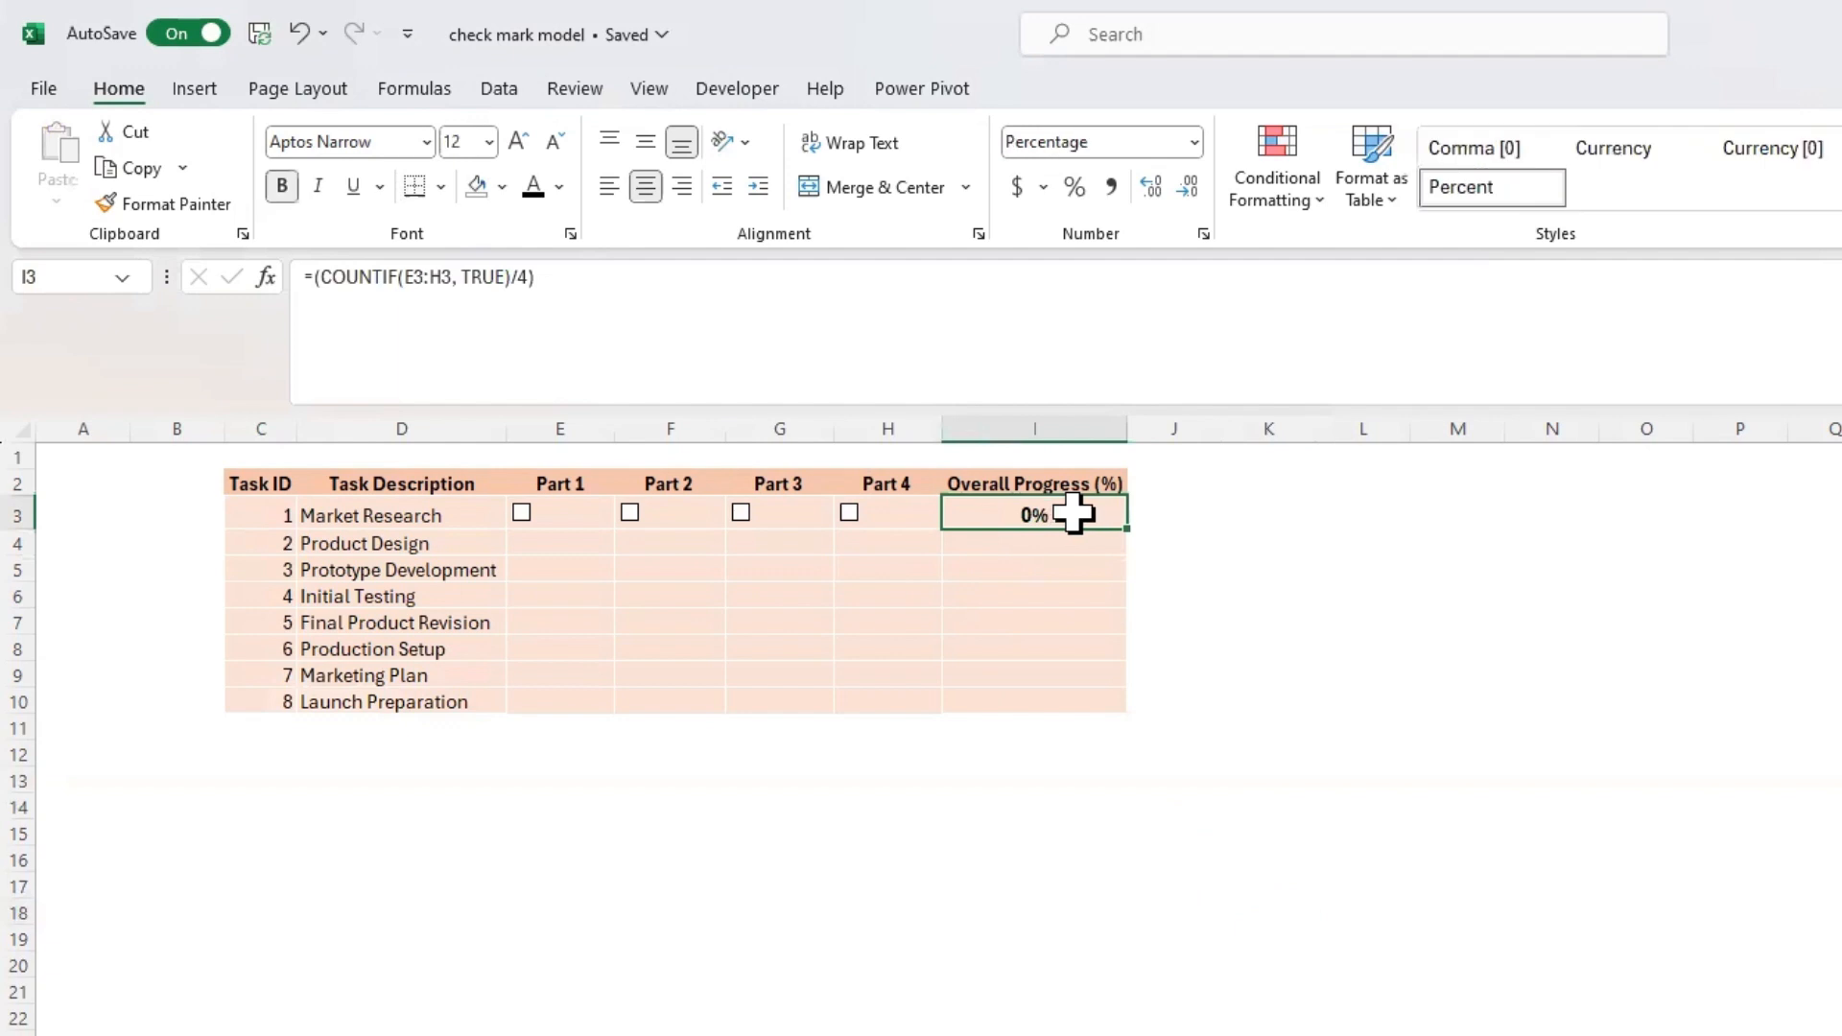
left_click(975, 701)
Copy the overall progress formula from I3 and paste only the formula into the Launch Preparation row's progress cell, I10
left_click(1049, 523)
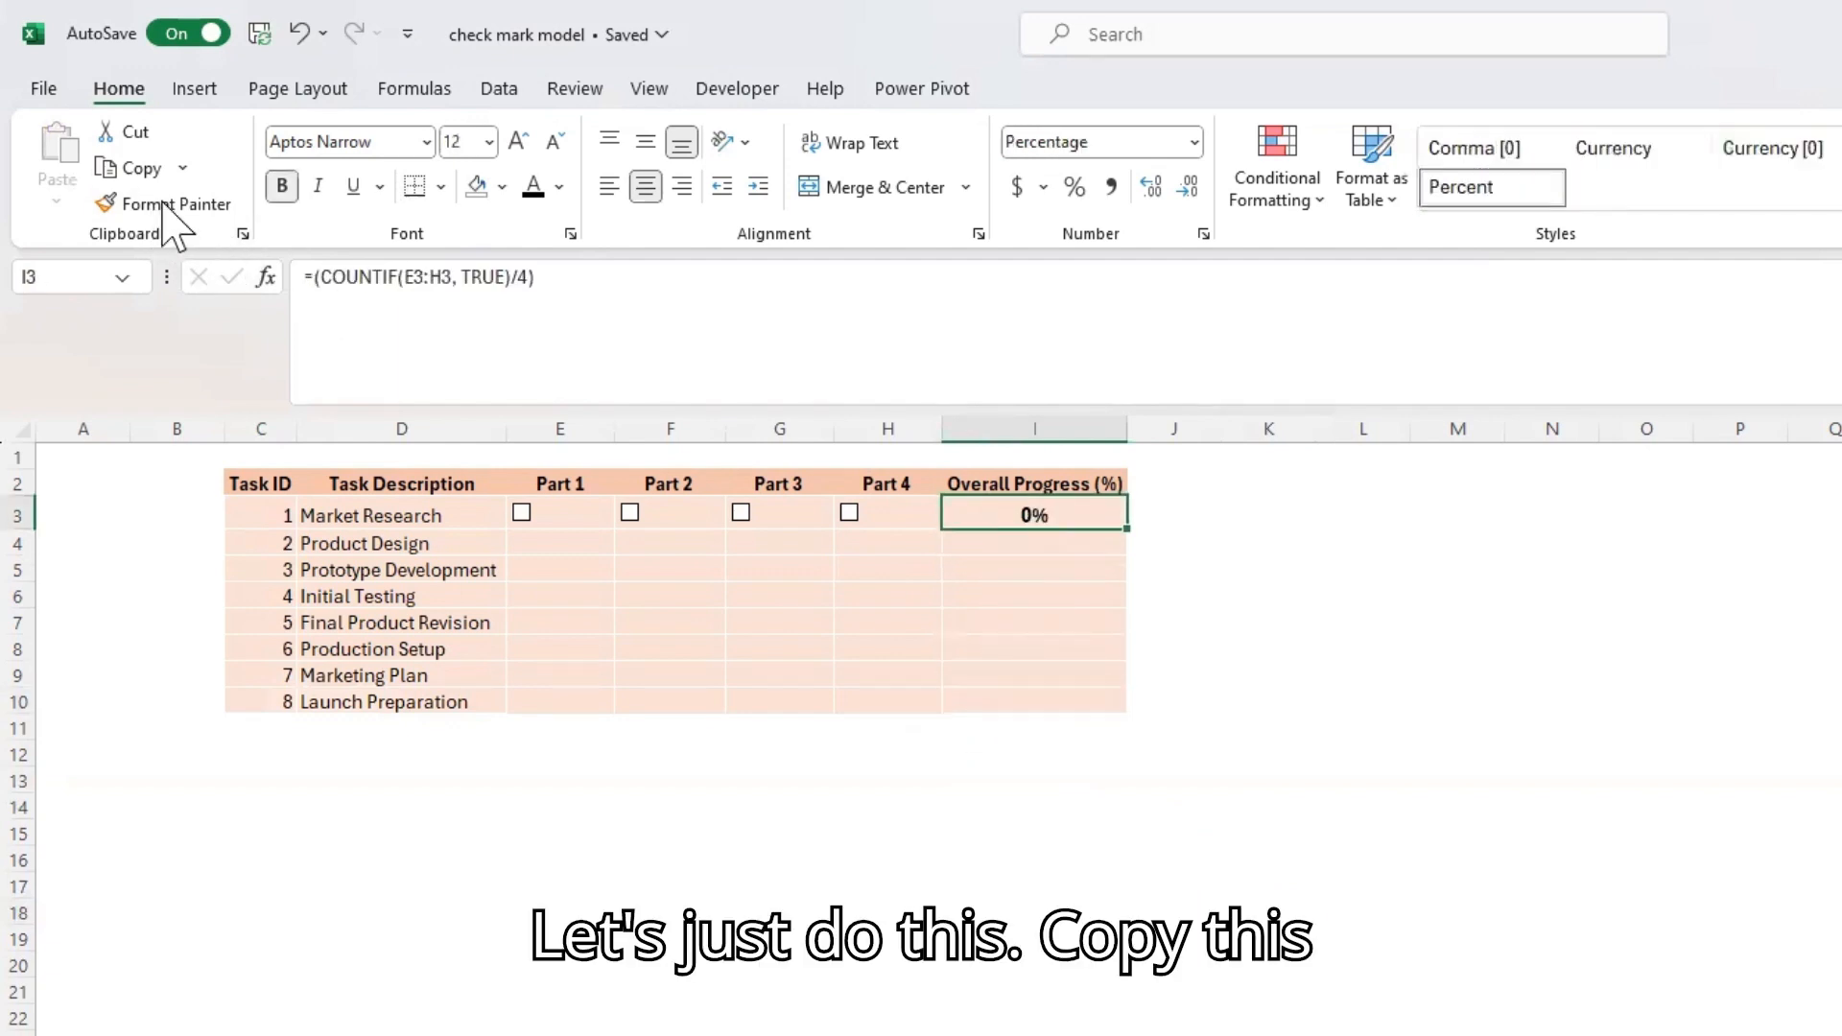
key("ctrl+c")
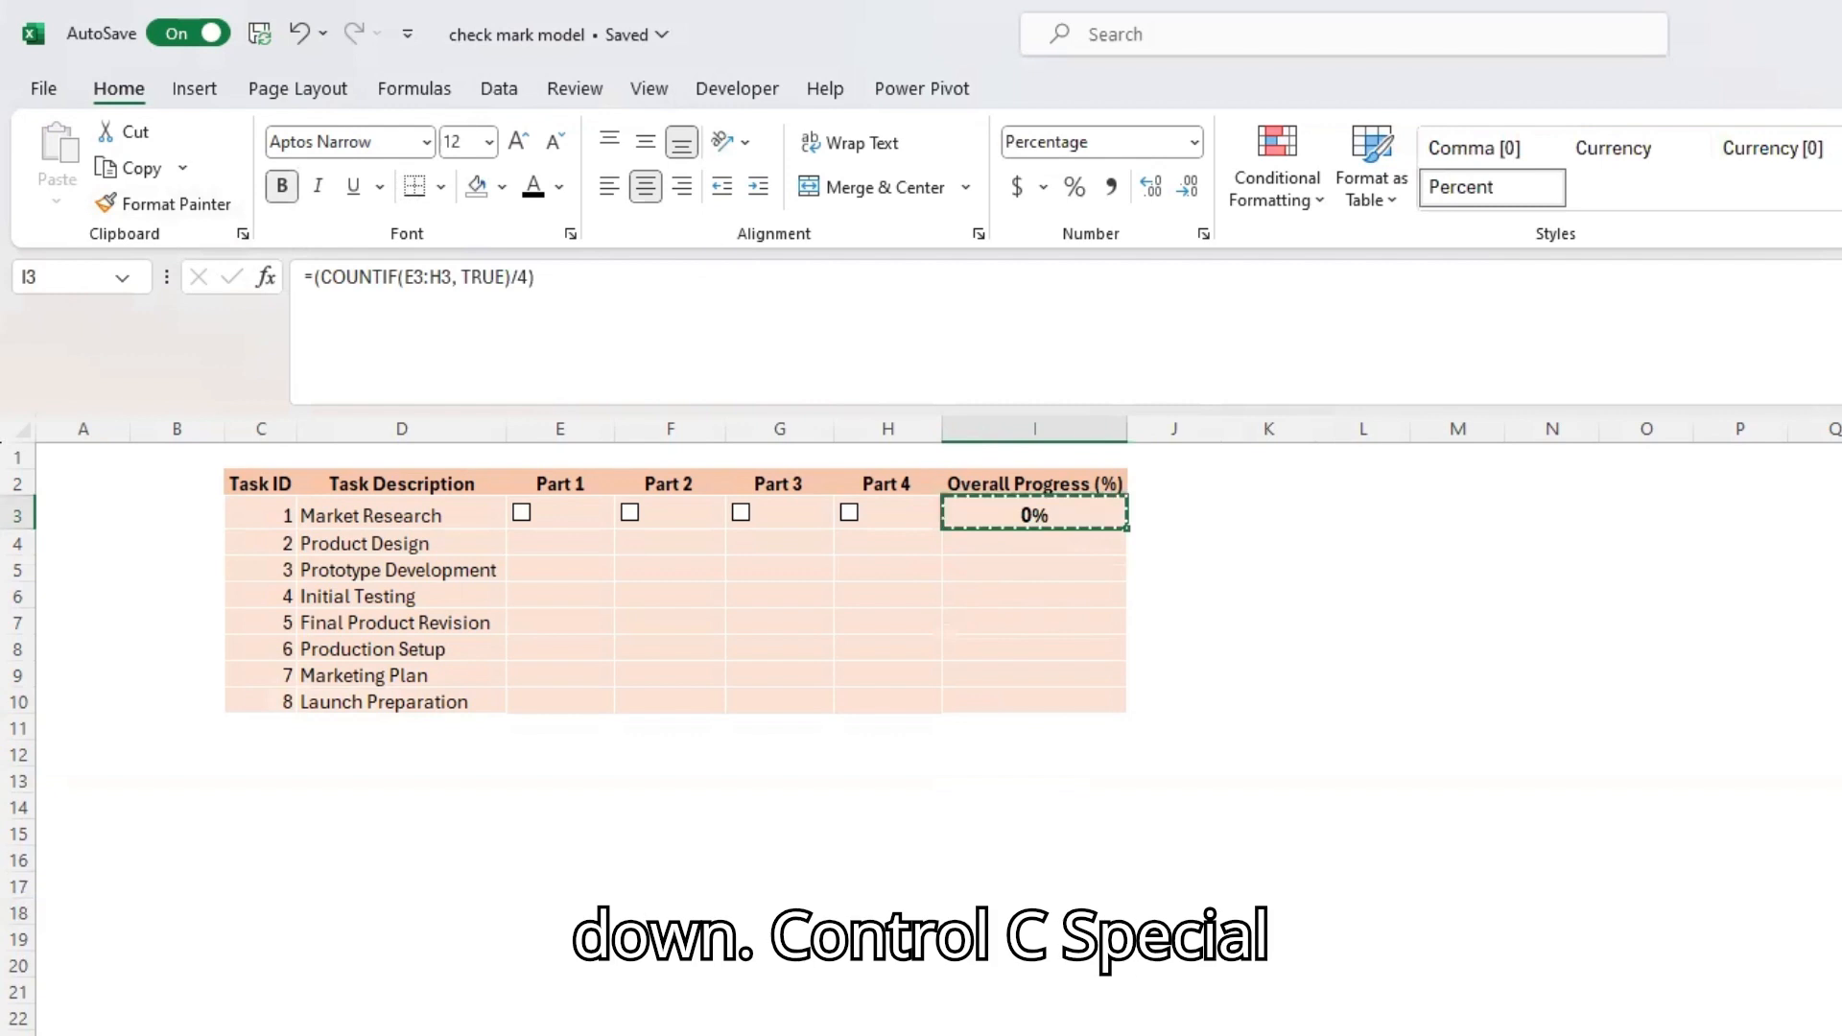
key("Down")
key("Down")
key("Down")
key("Down")
key("Down")
key("Down")
key("Down")
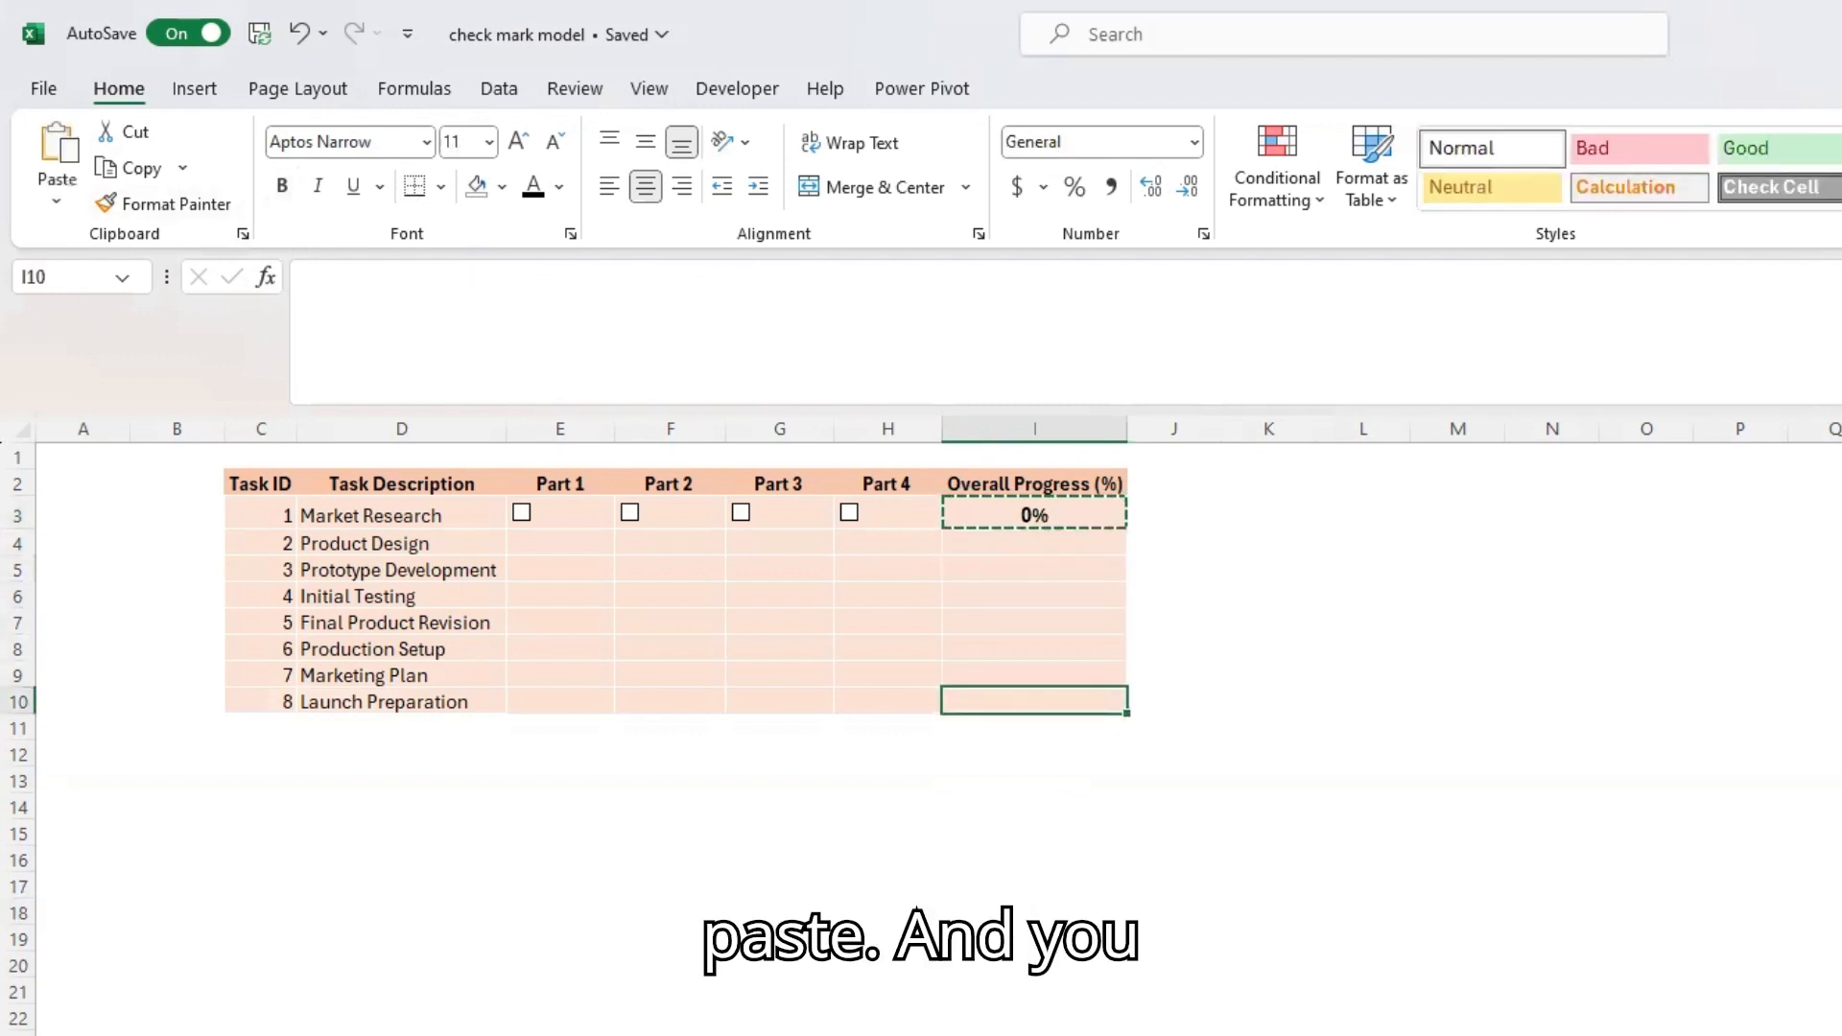
key("ctrl+alt+v")
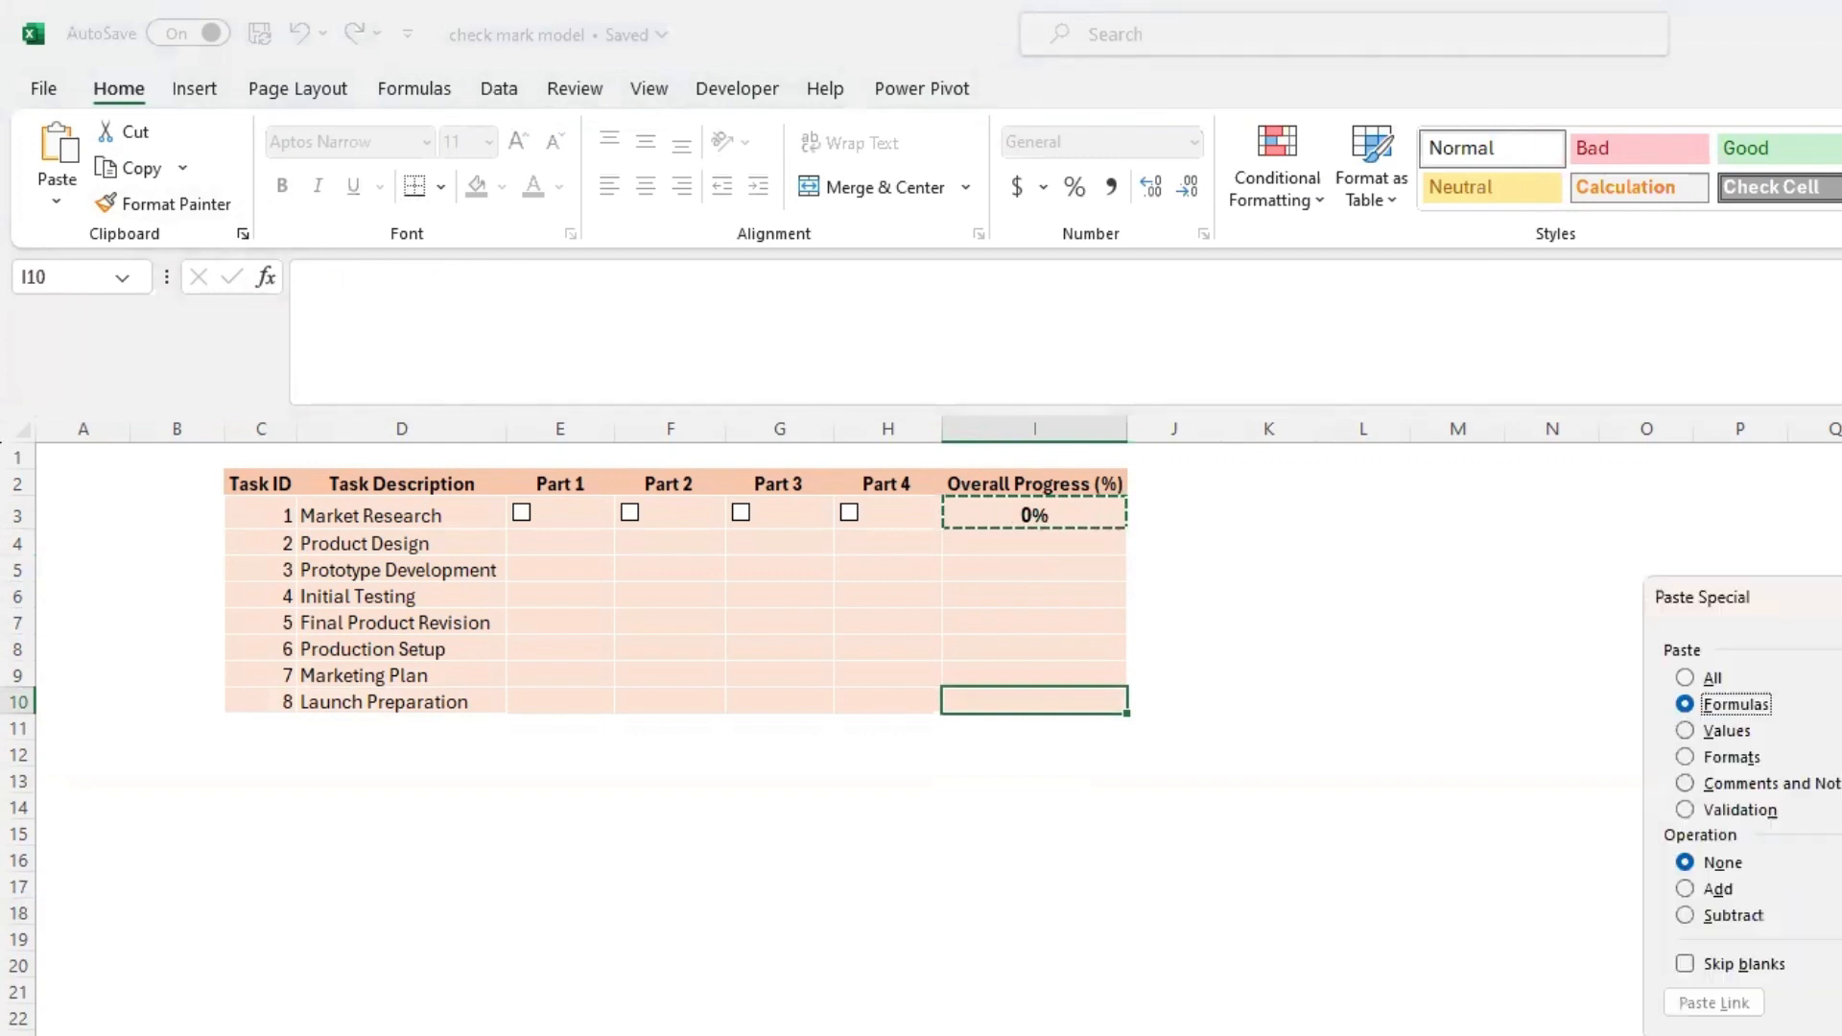
key("Return")
left_click(1266, 1017)
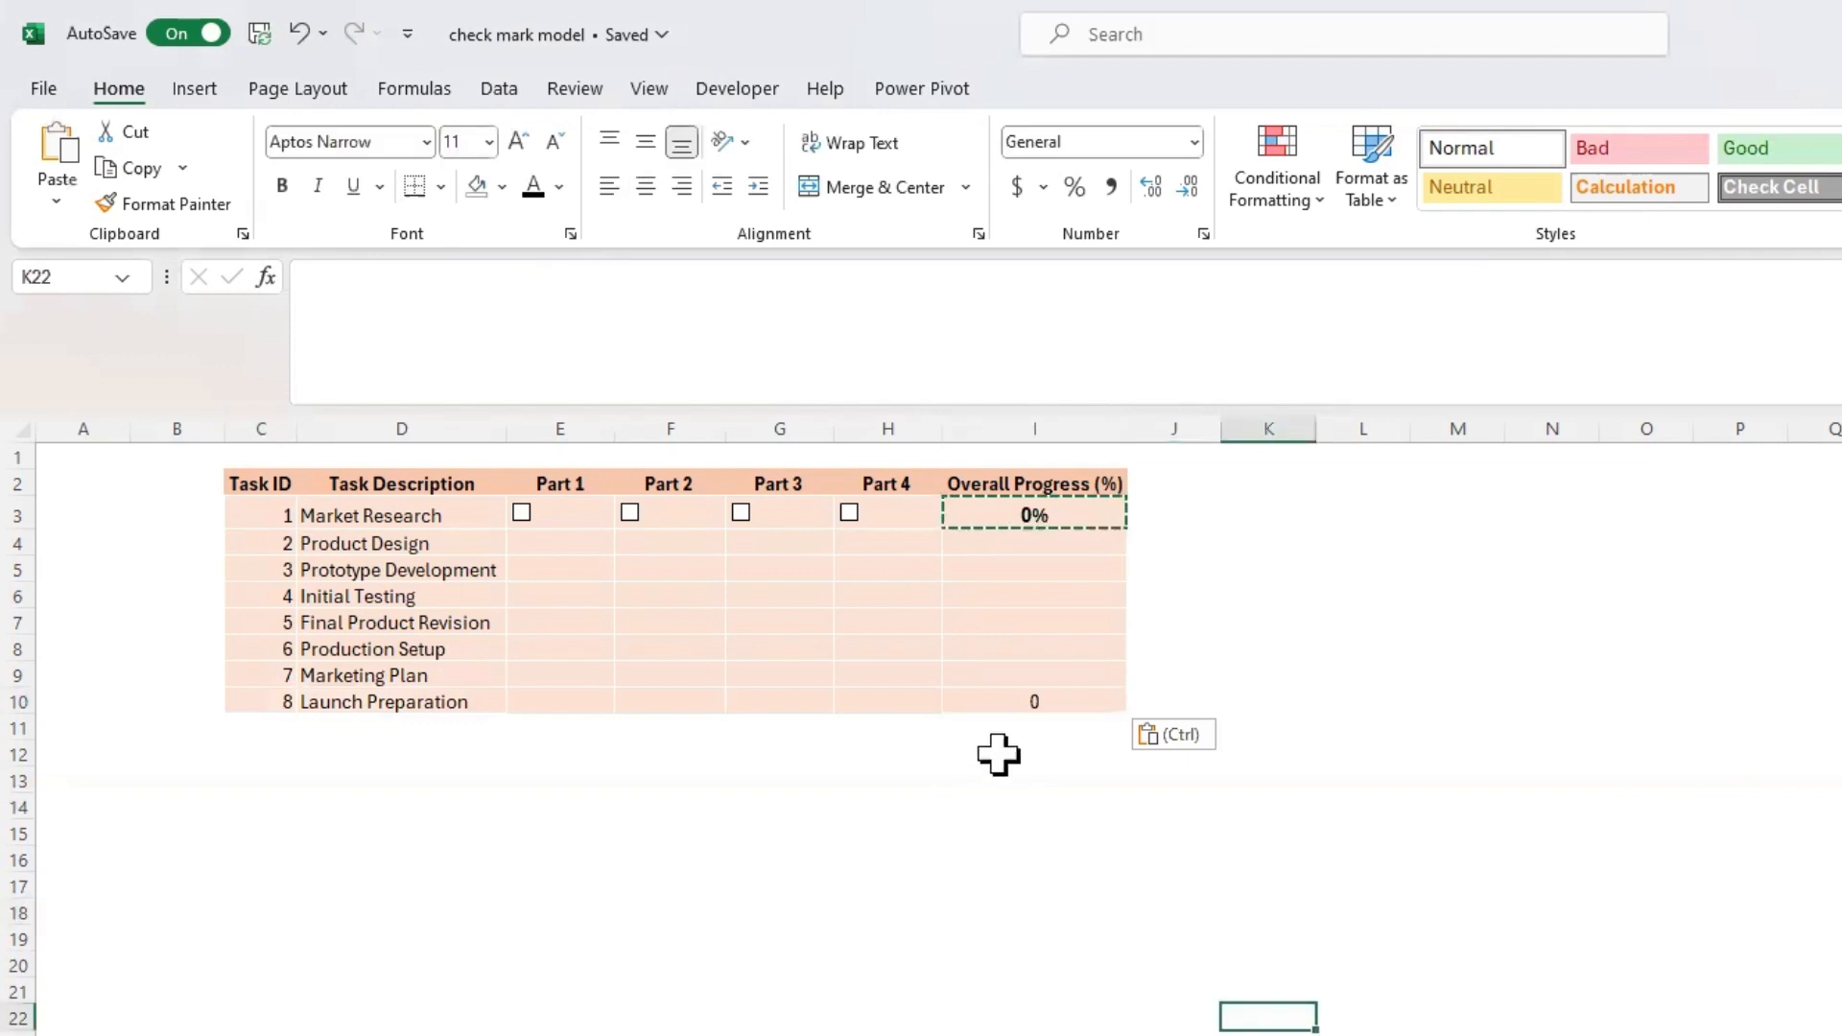
left_click(1028, 712)
left_click(1080, 964)
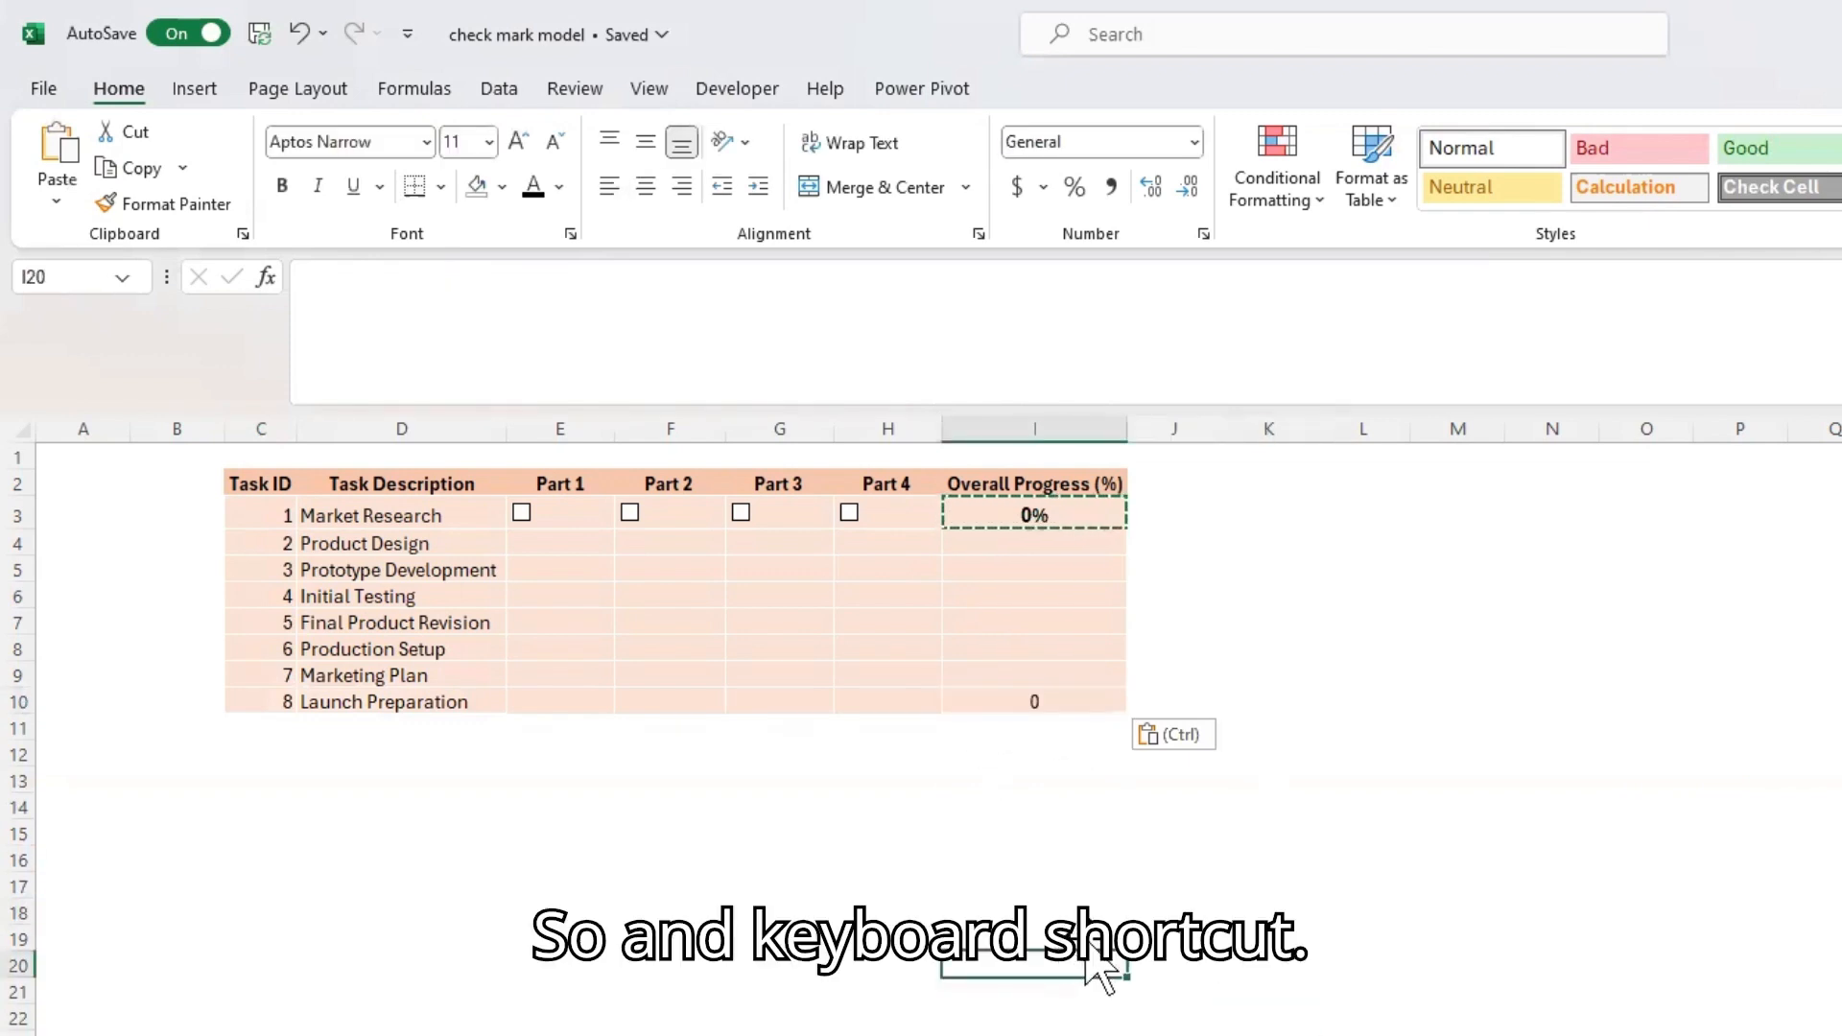
key("Escape")
left_click(1093, 879)
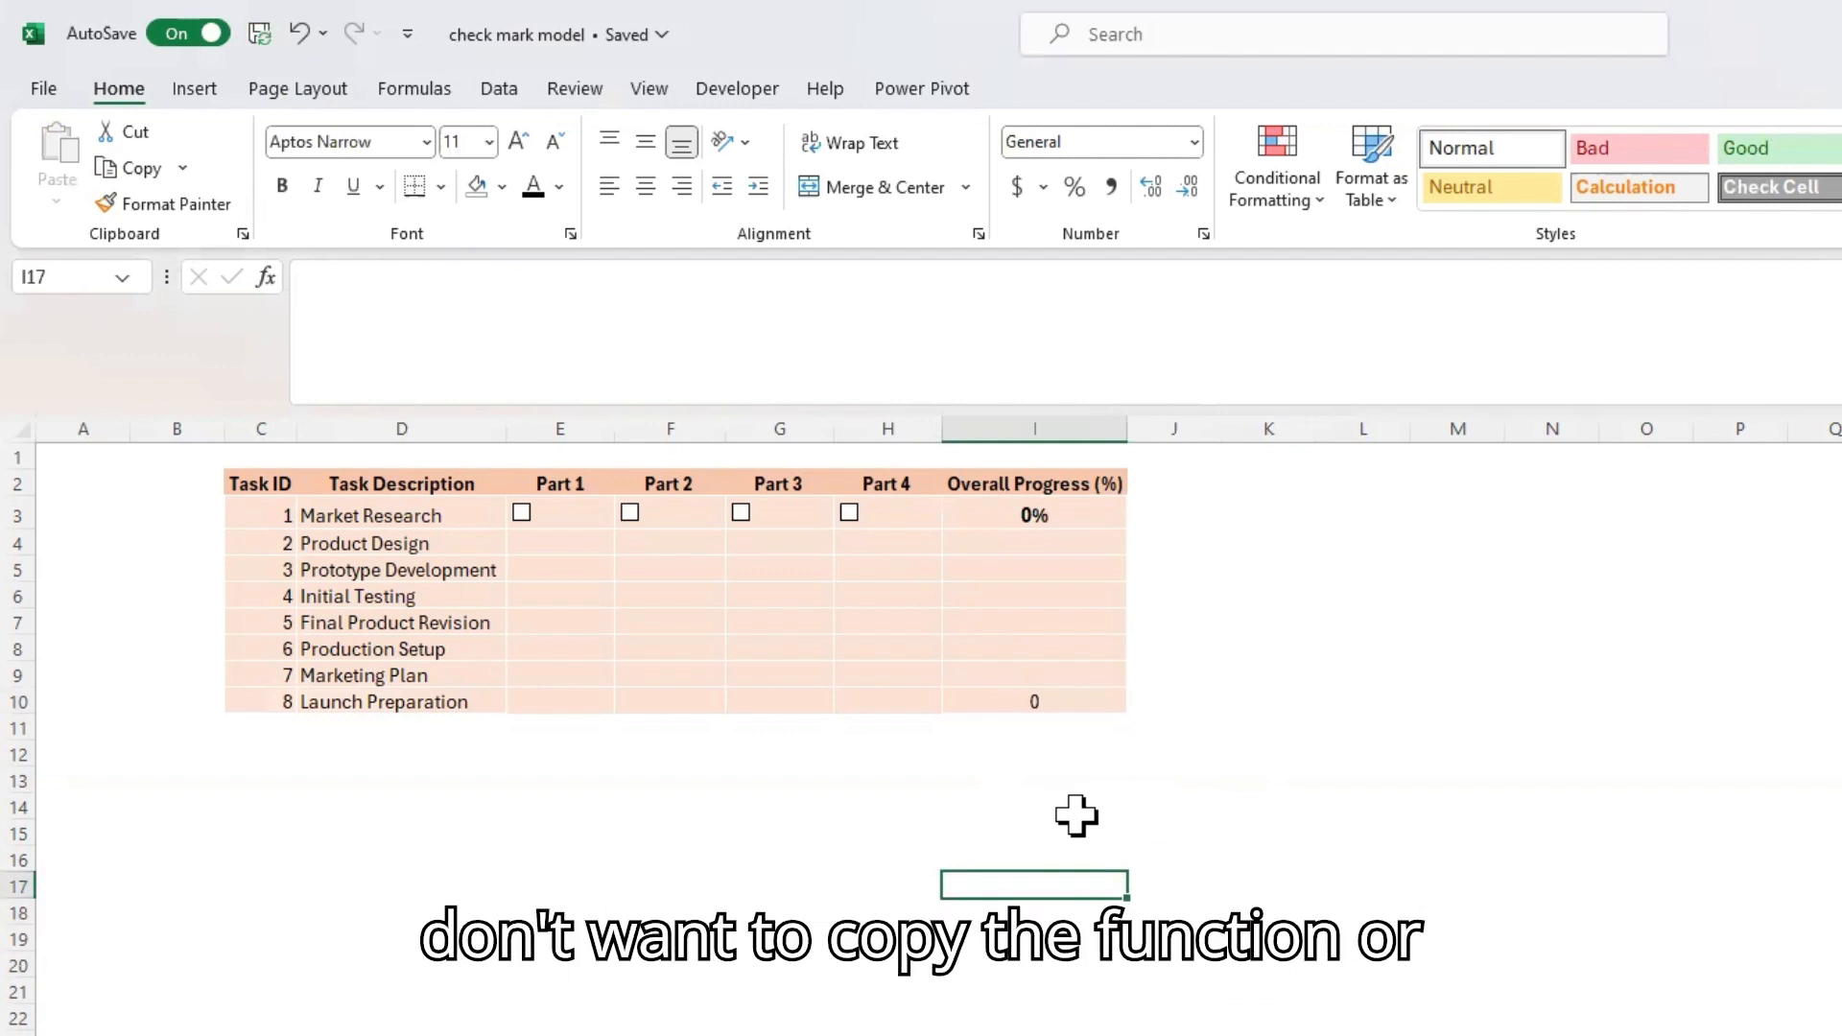
Copy the overall progress formula from I3 and paste only the formula into the Marketing Plan row's progress cell, I9
left_click(1098, 508)
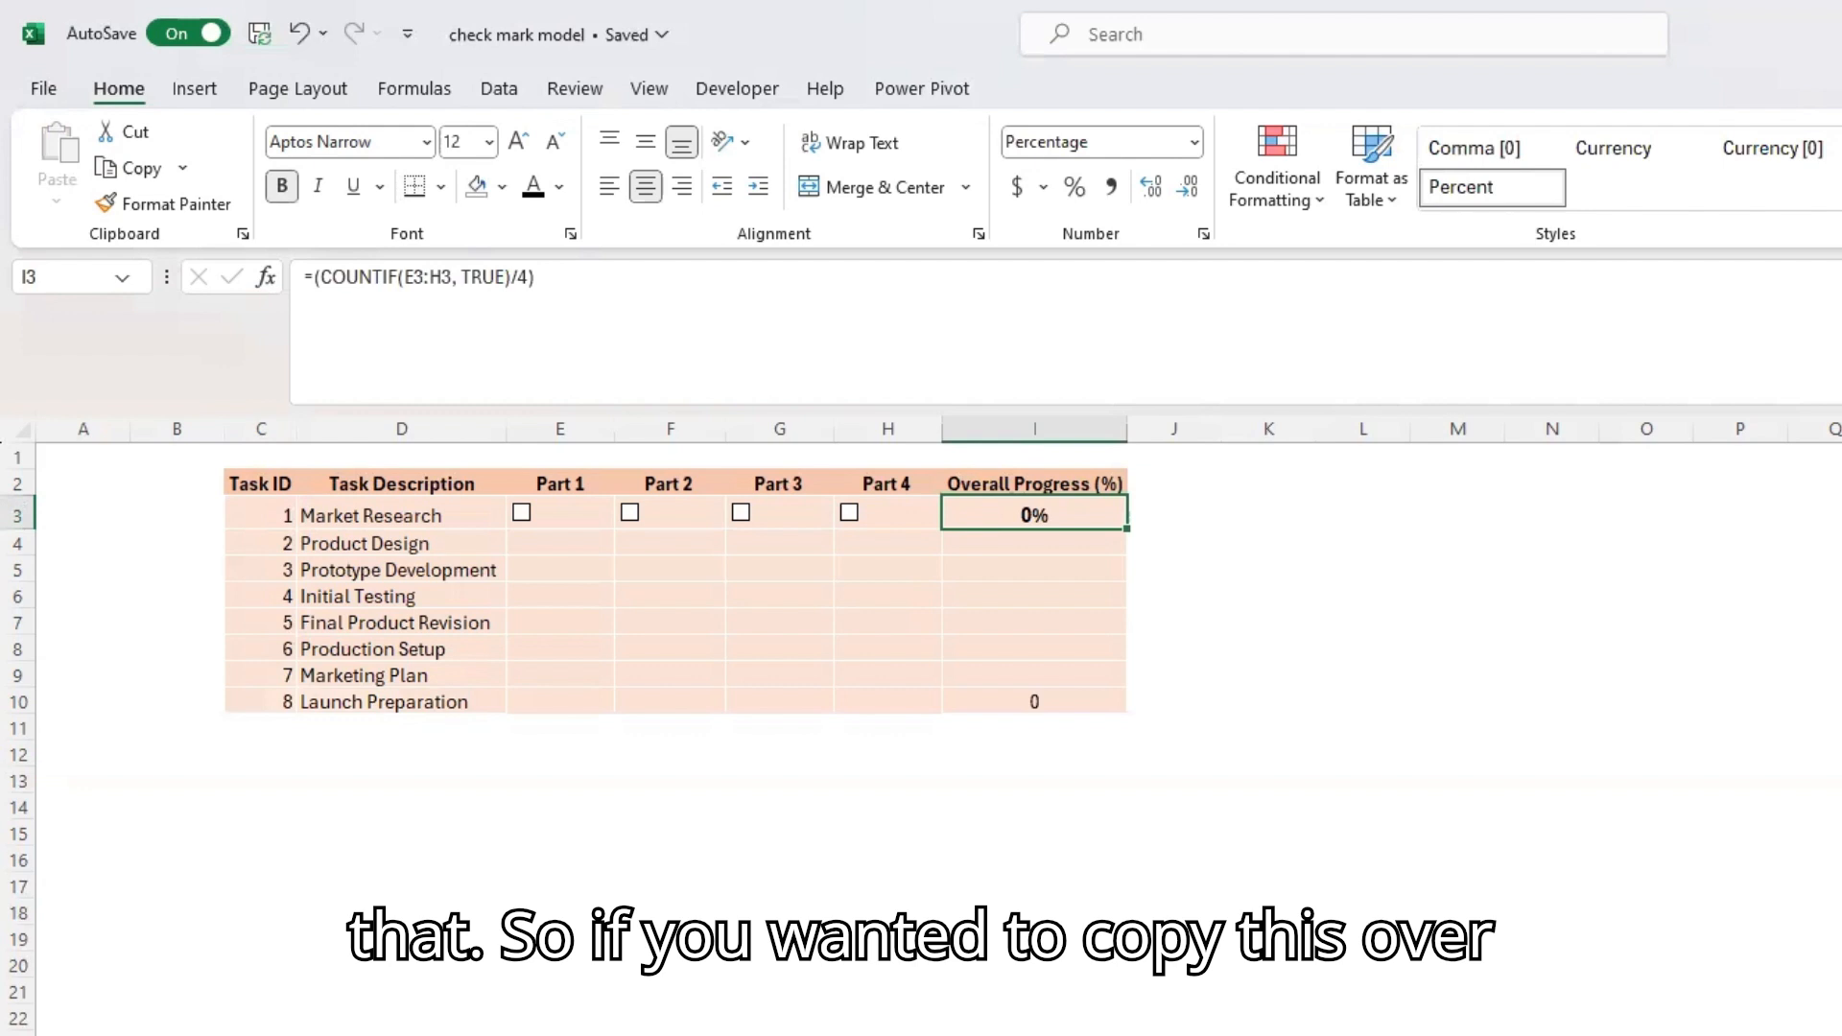
key("ctrl+c")
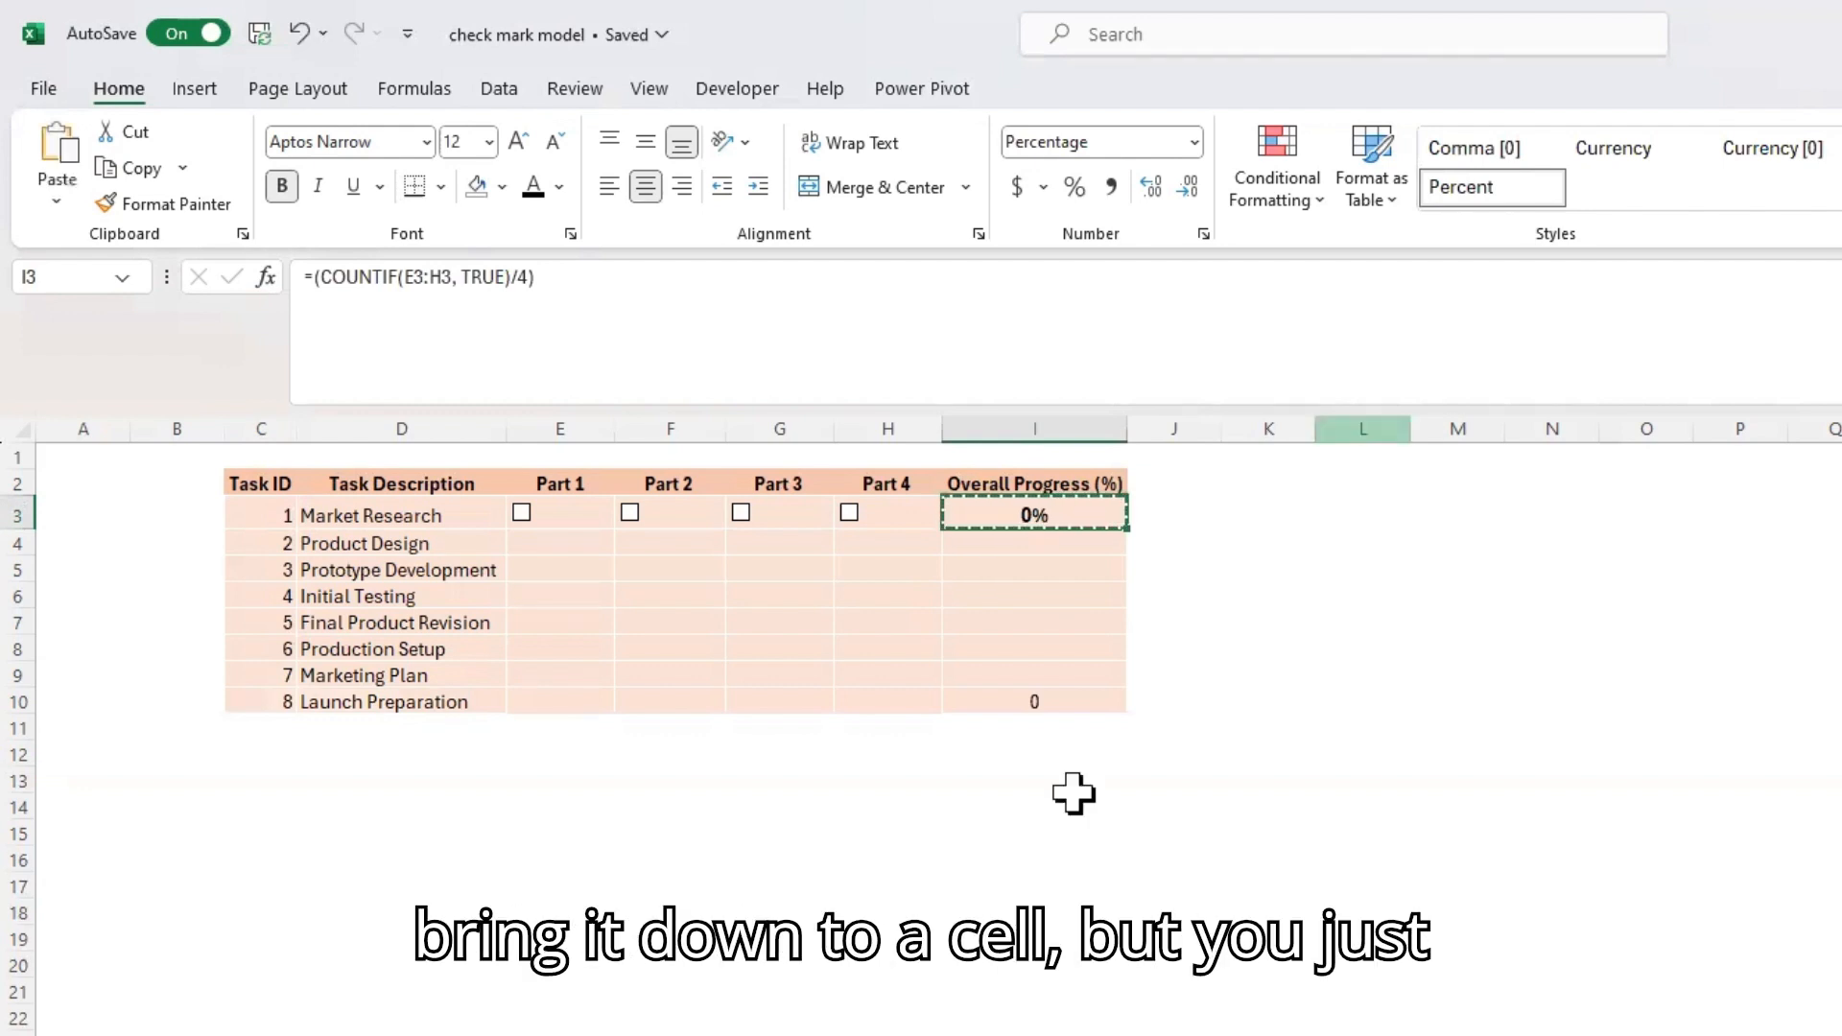
left_click(1003, 677)
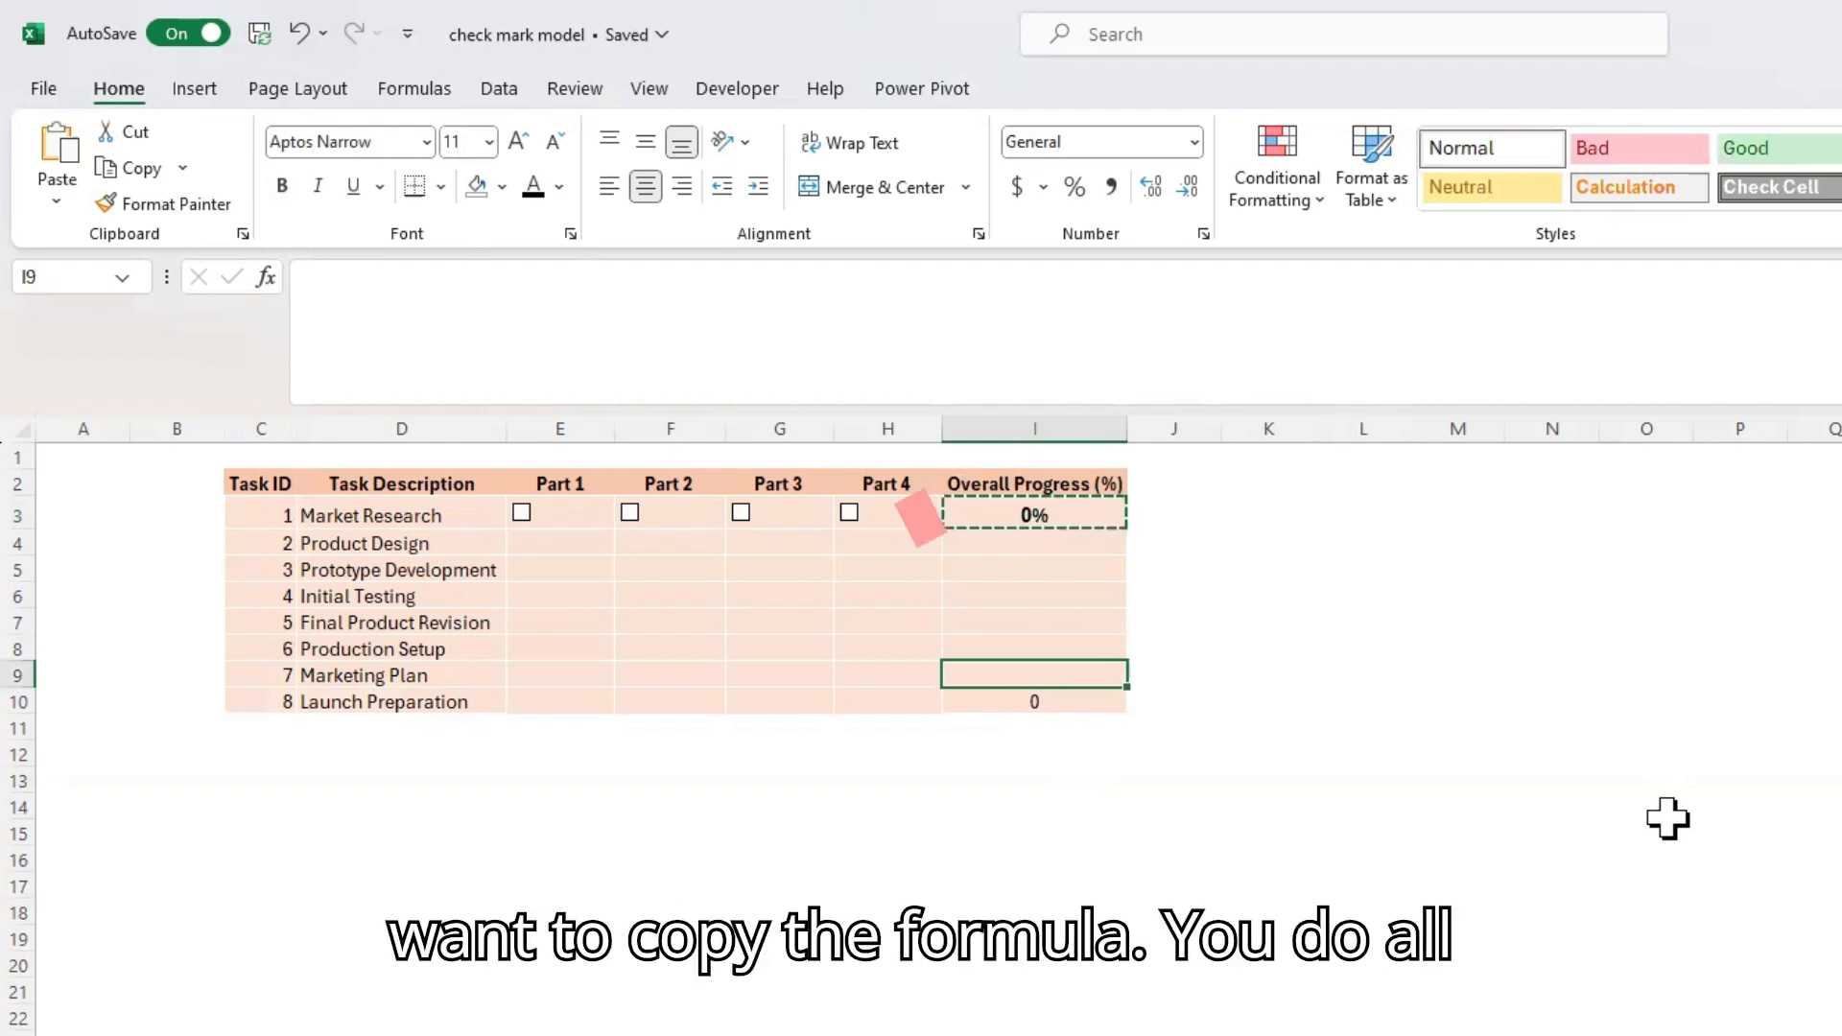
key("alt")
key("e")
key("s")
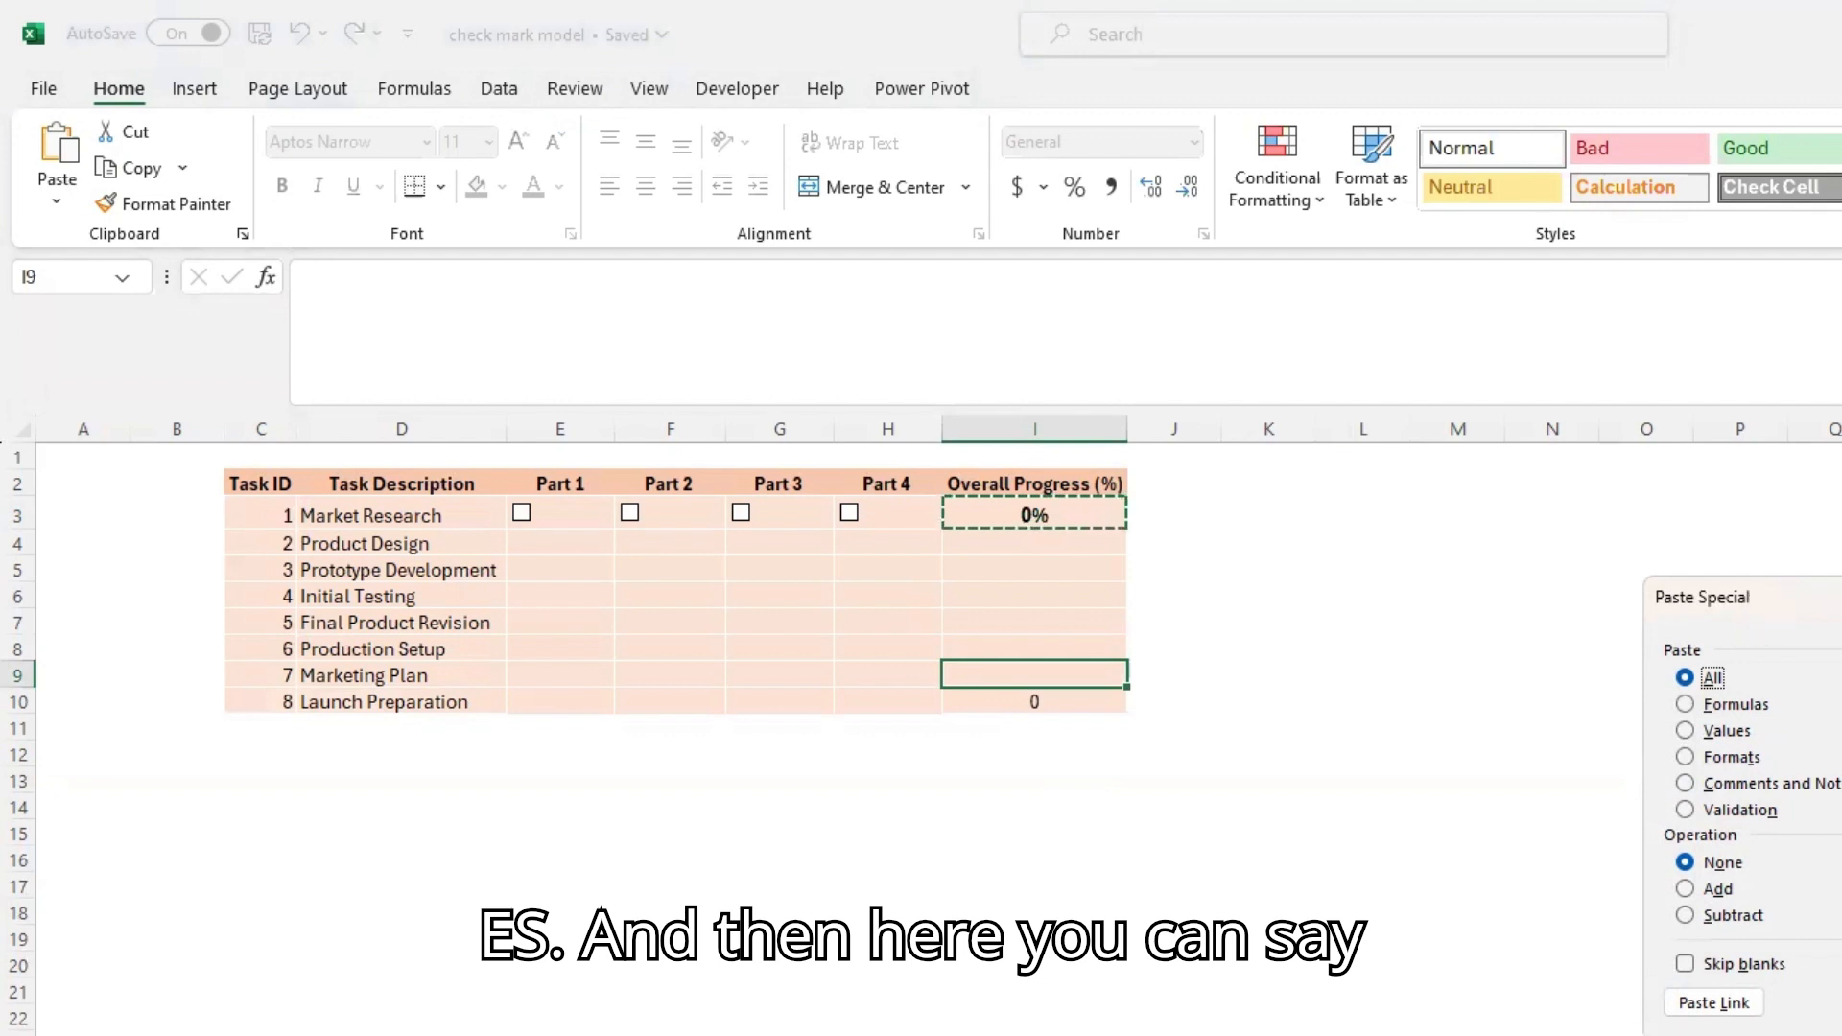
left_click_drag(1821, 595, 1561, 548)
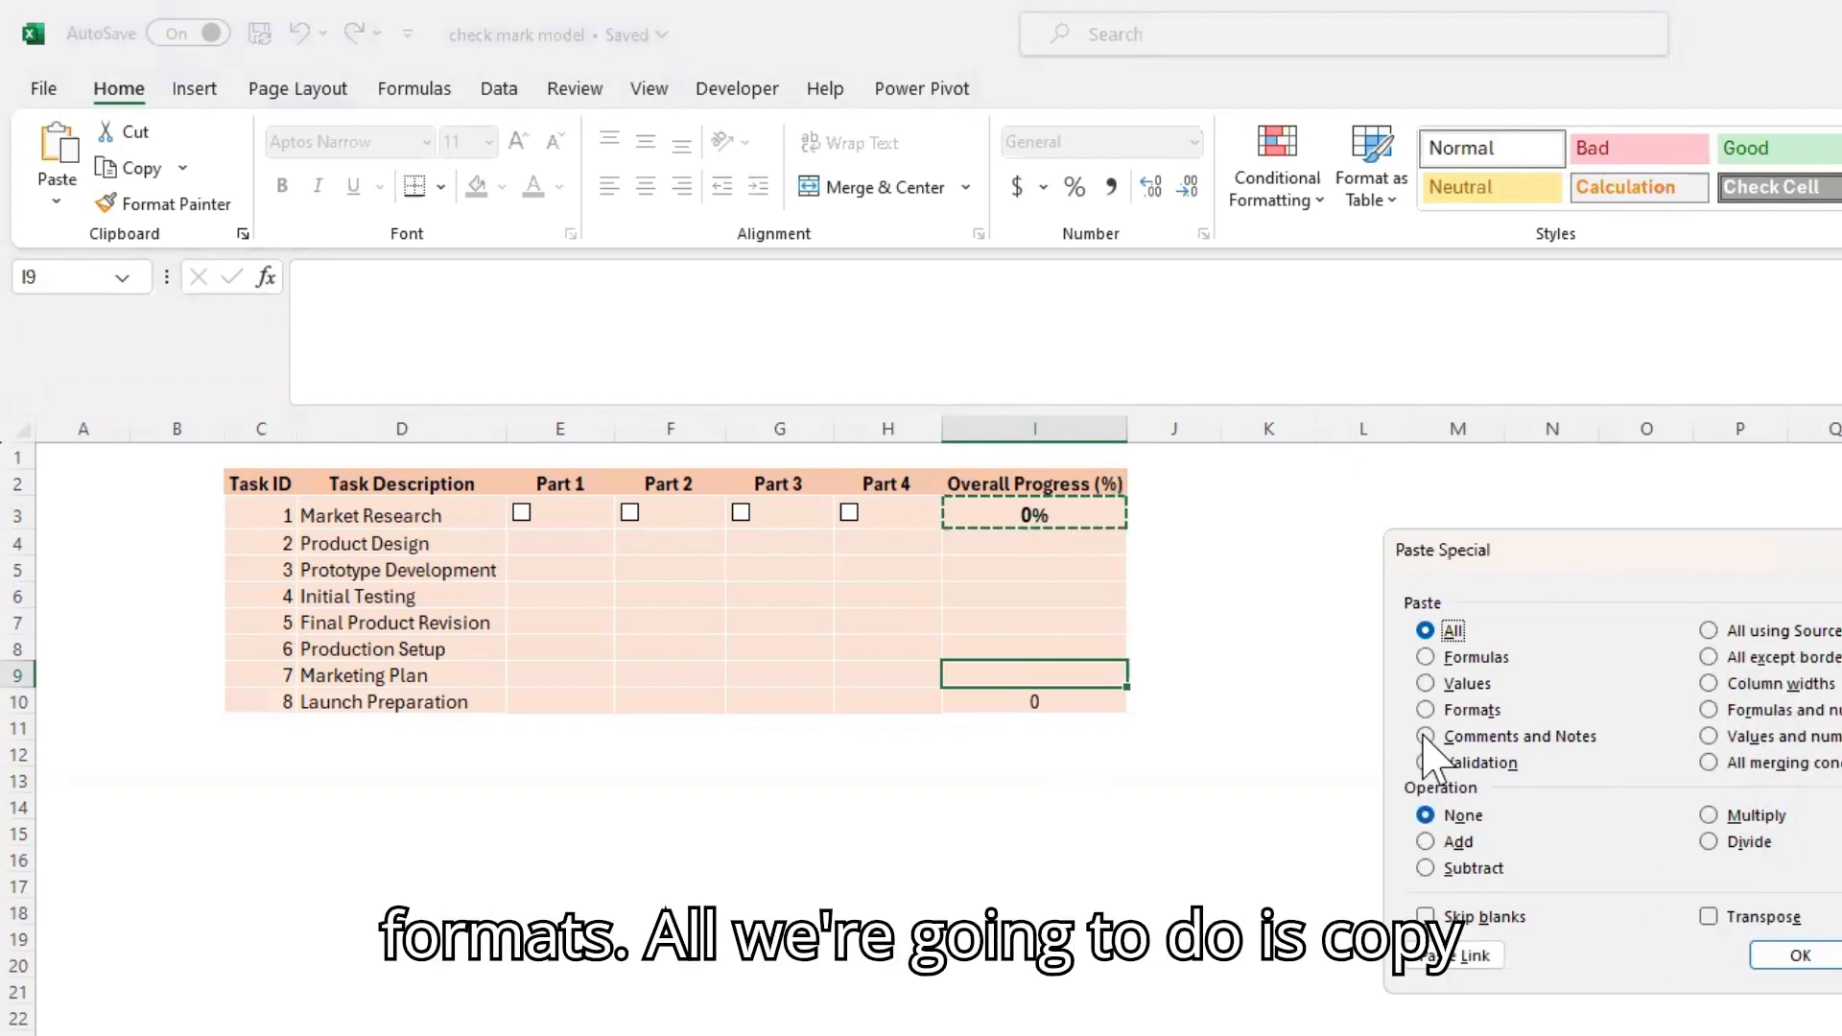
left_click(1476, 658)
left_click(1801, 956)
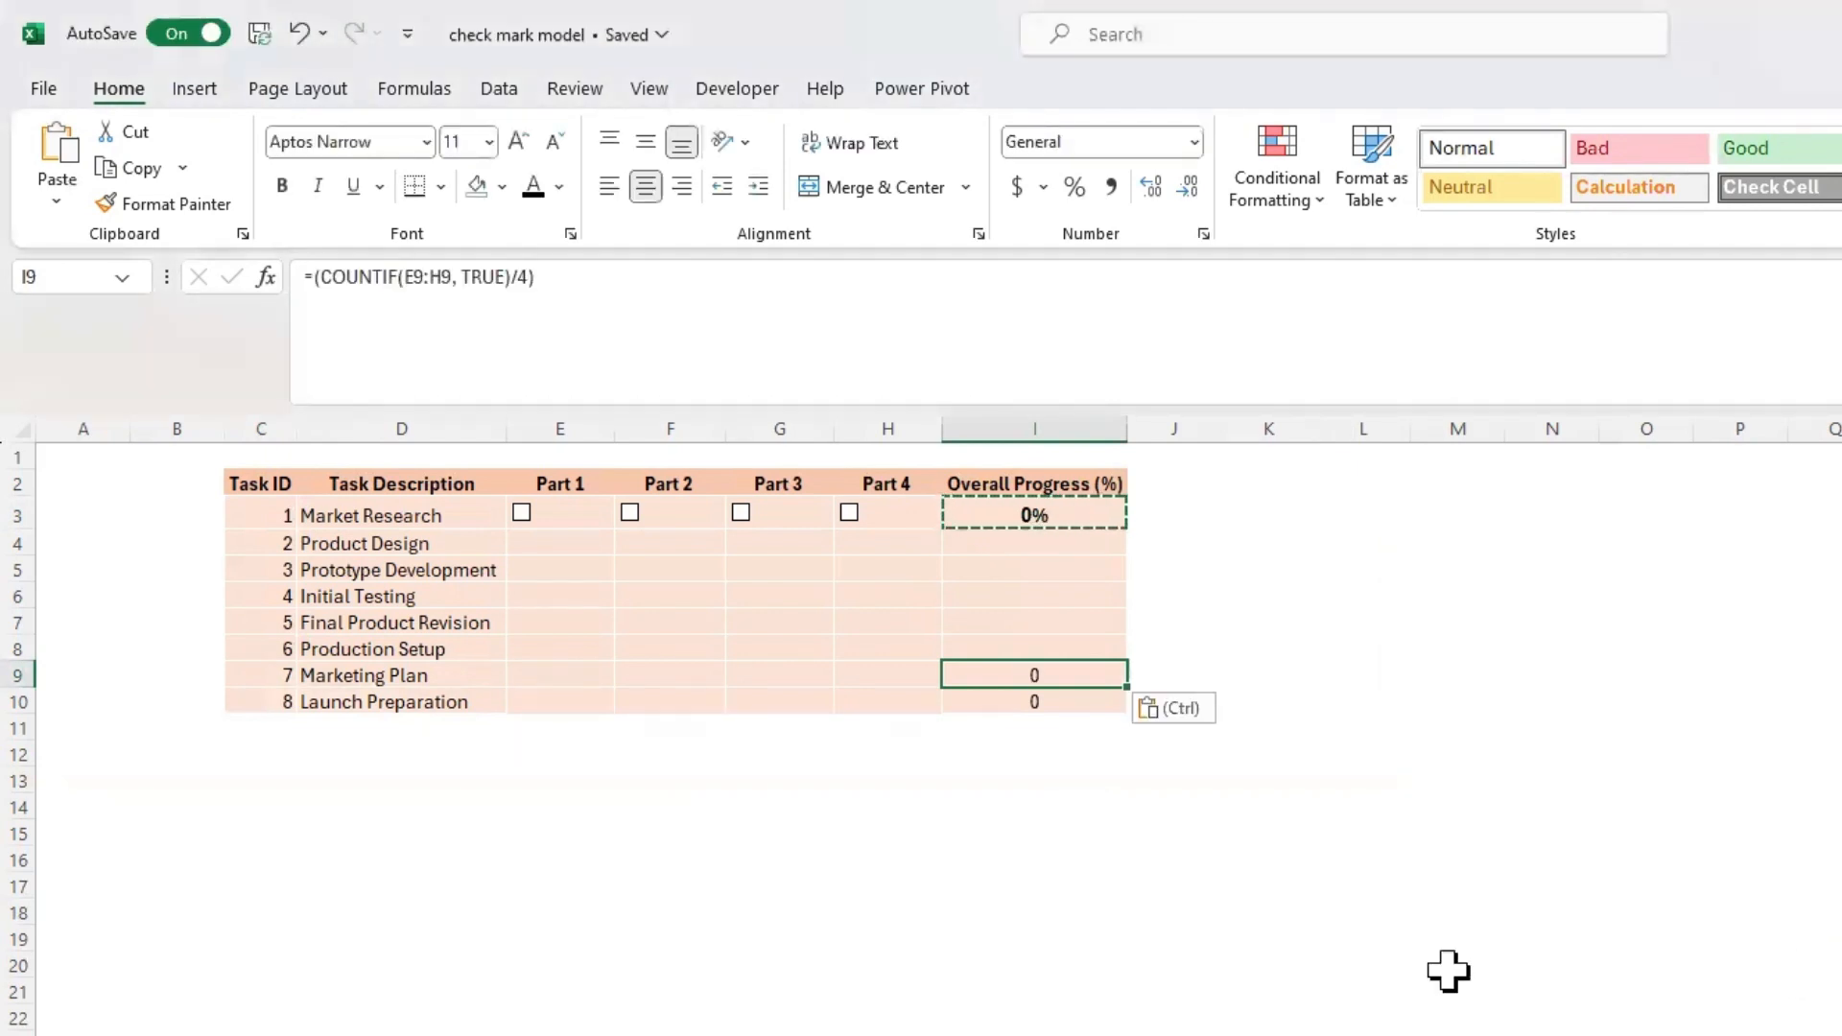
left_click(1452, 983)
left_click(984, 678)
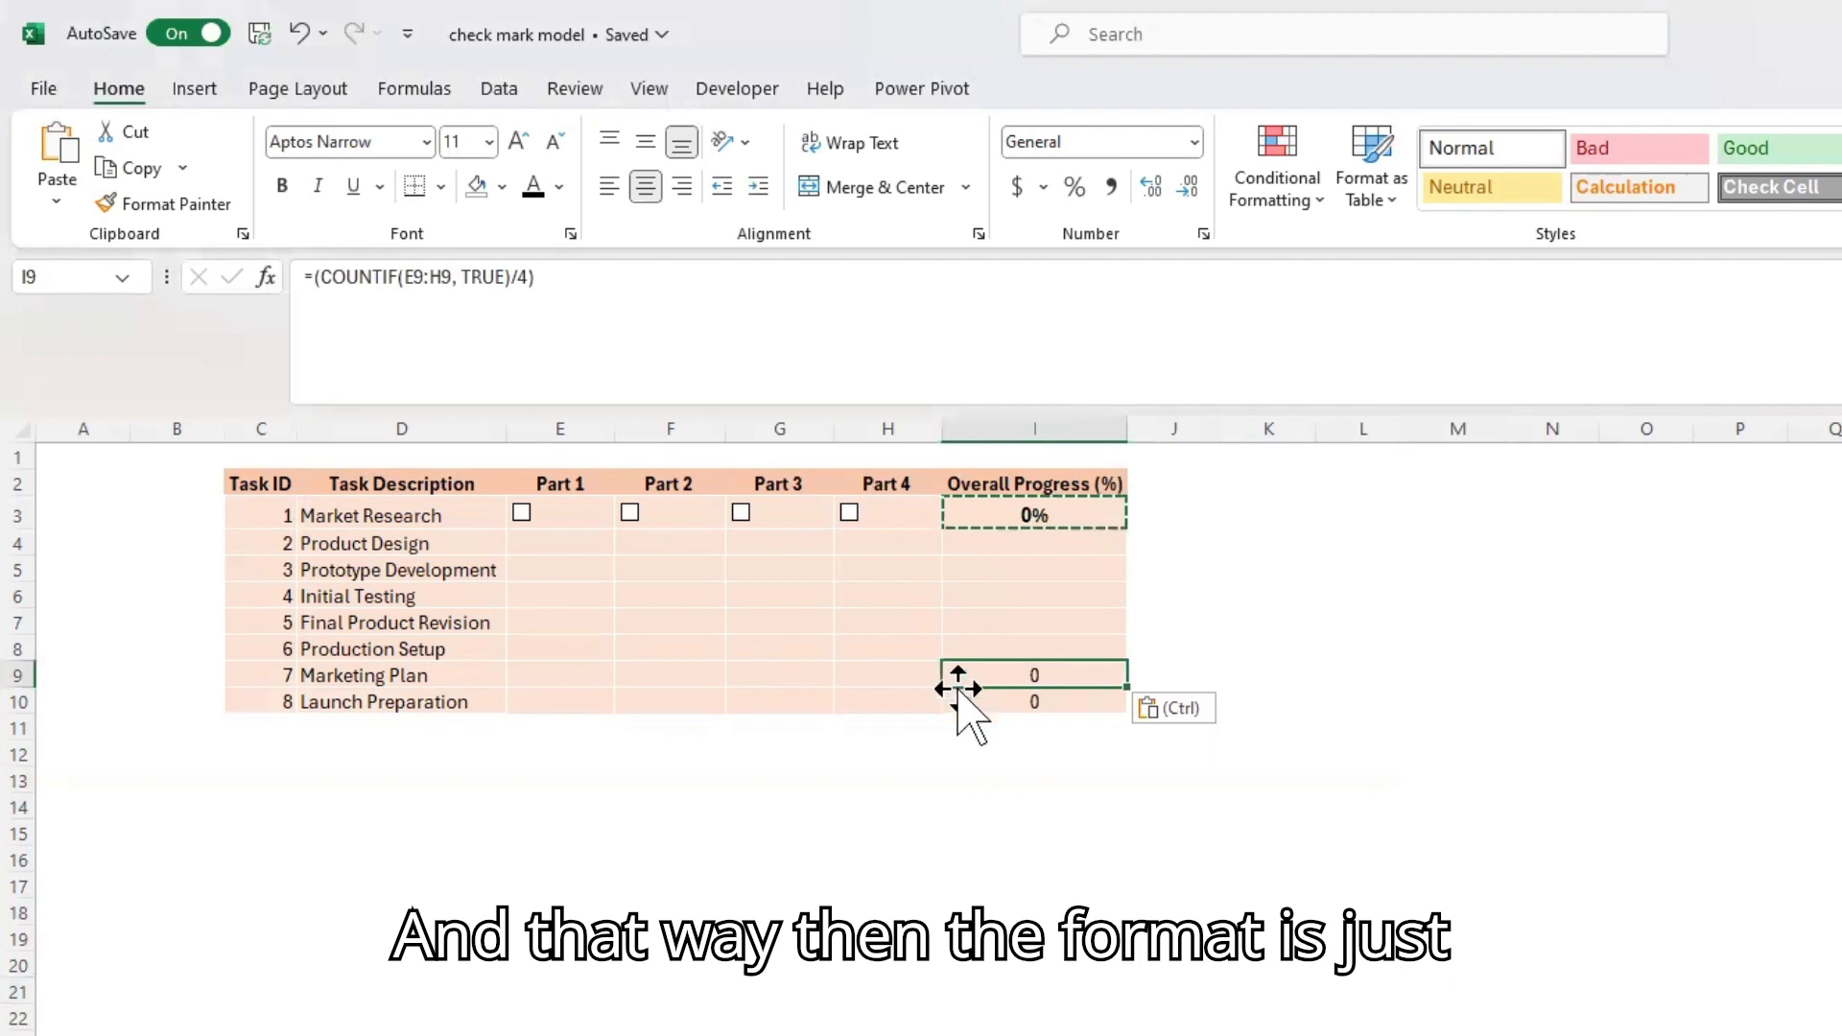
left_click(991, 705)
left_click(736, 753)
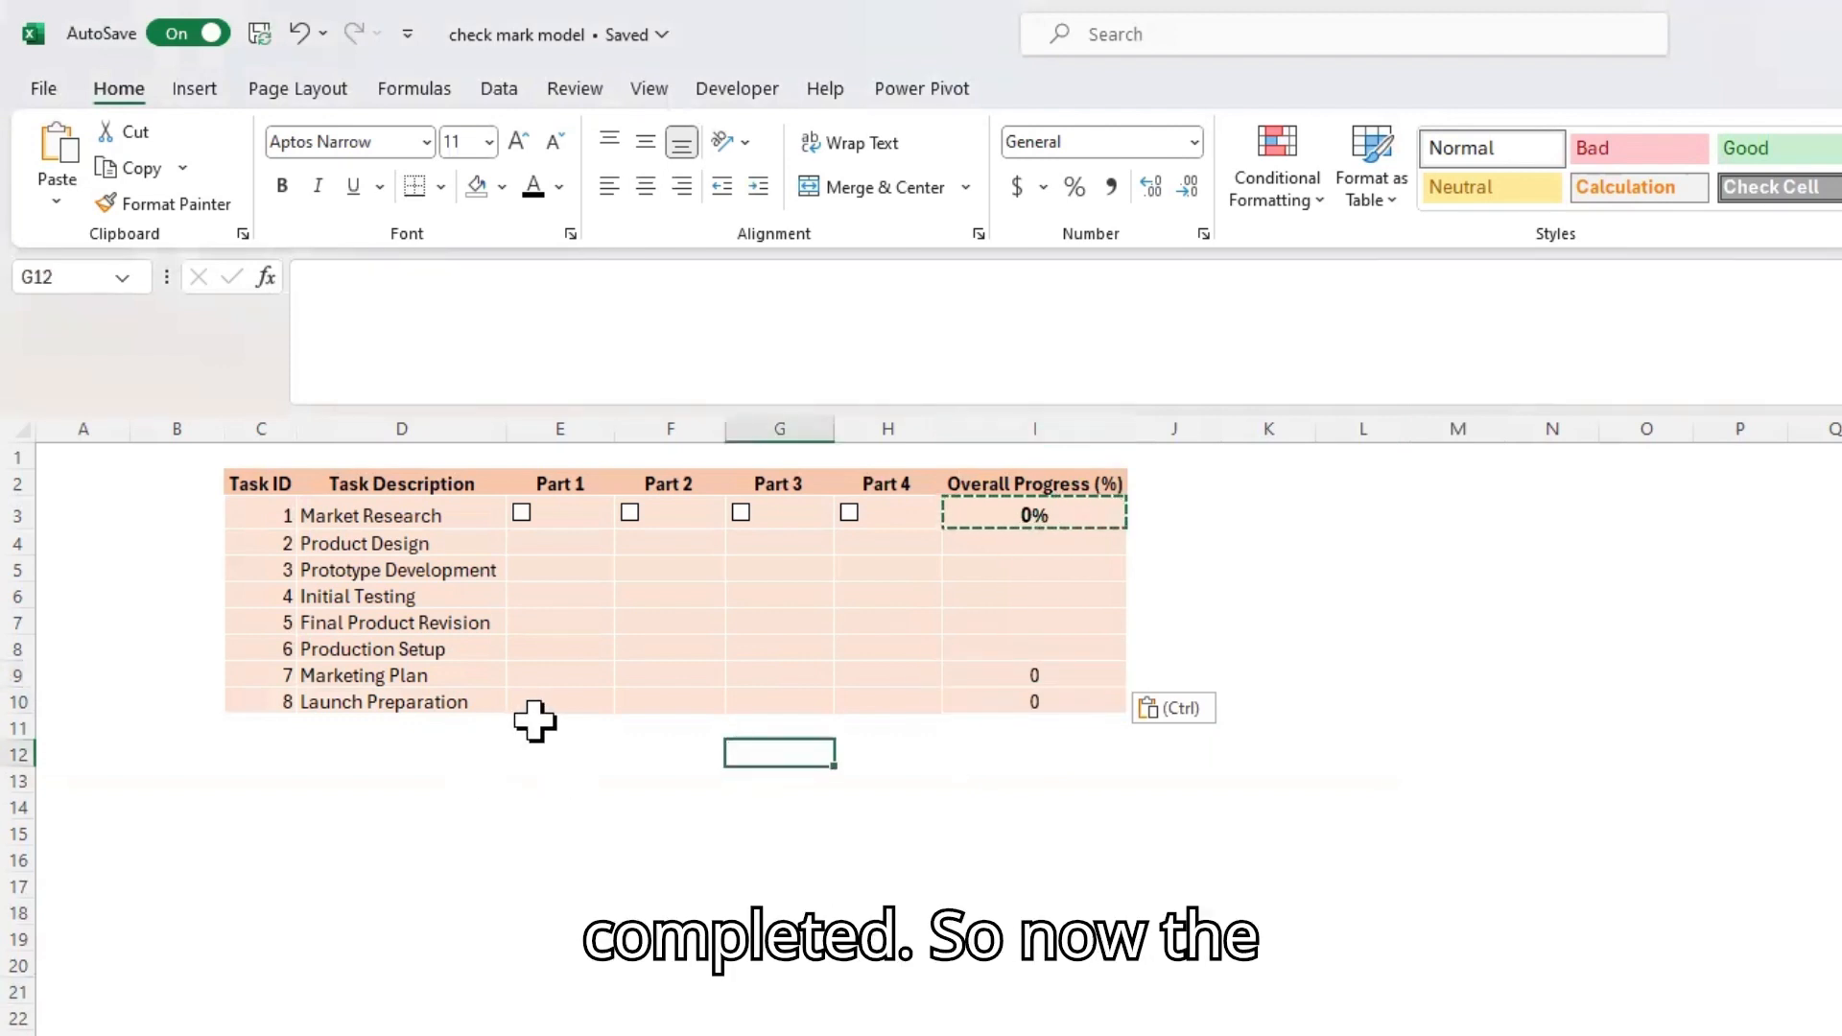
Insert a form control check box over the Launch Preparation row's Part 1 cell, E10, sized to fit the cell
left_click(556, 731)
left_click(559, 696)
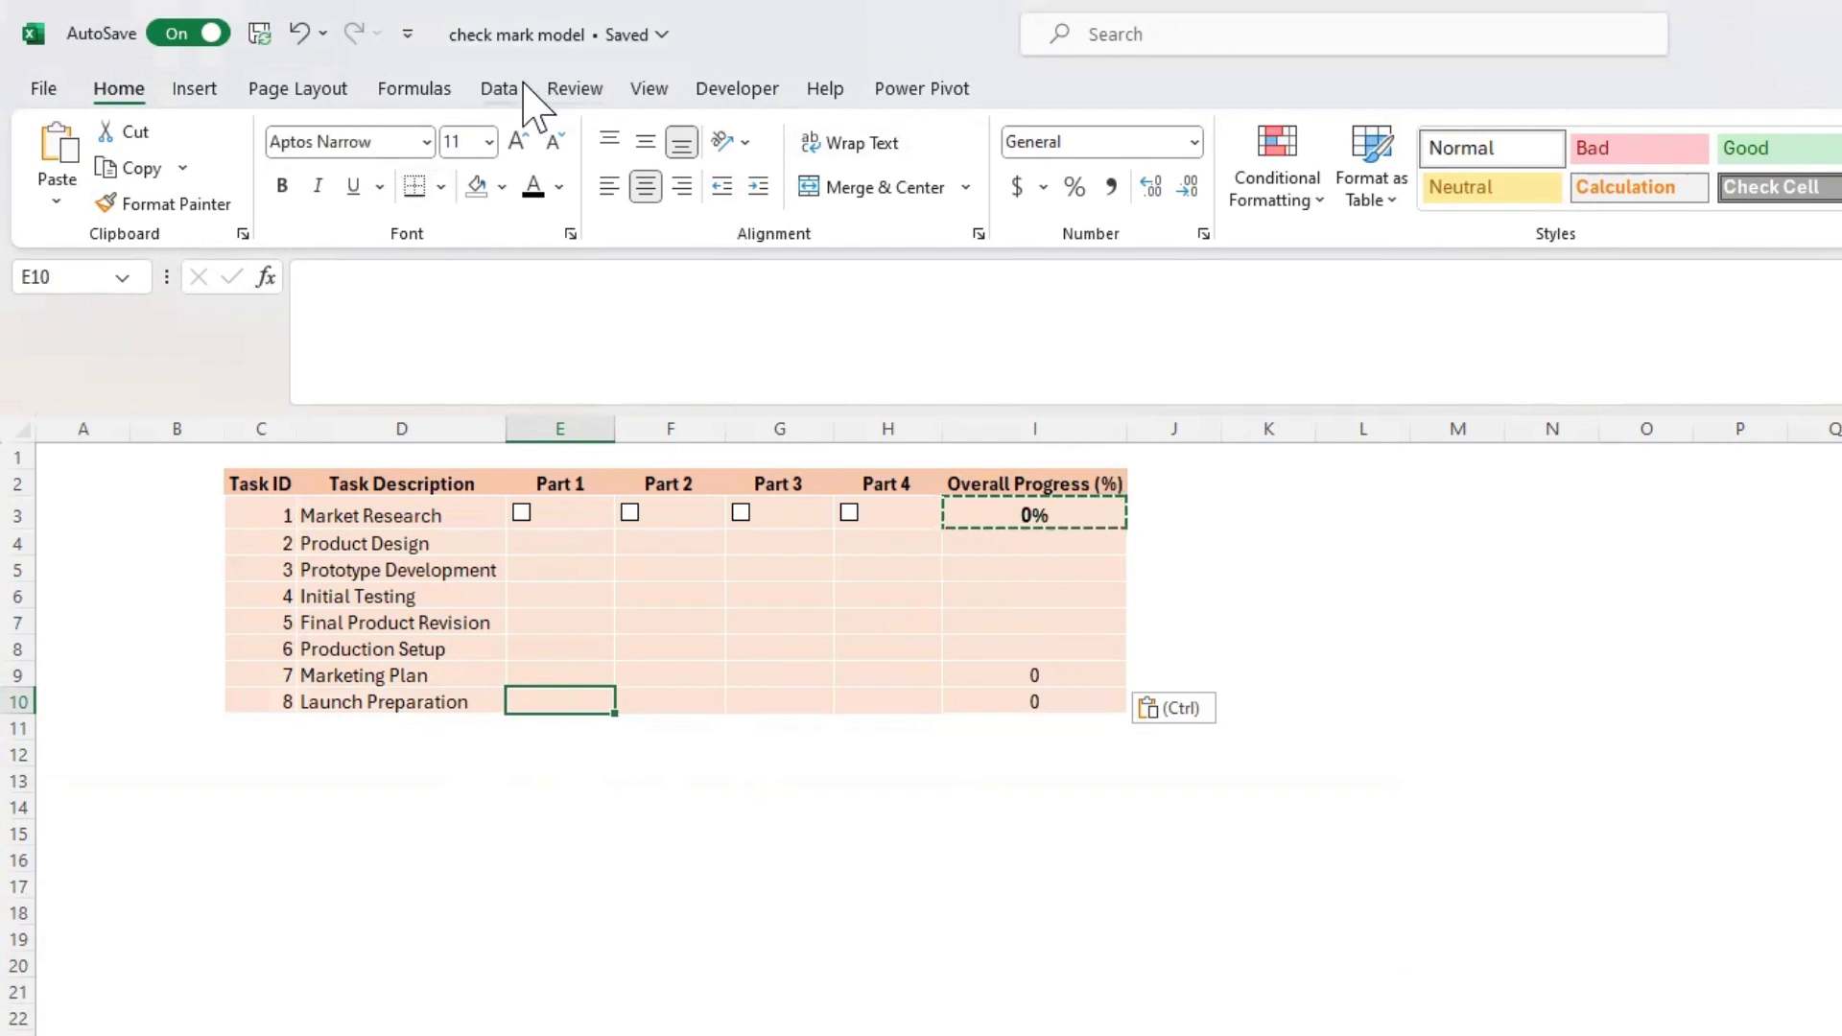
left_click(739, 88)
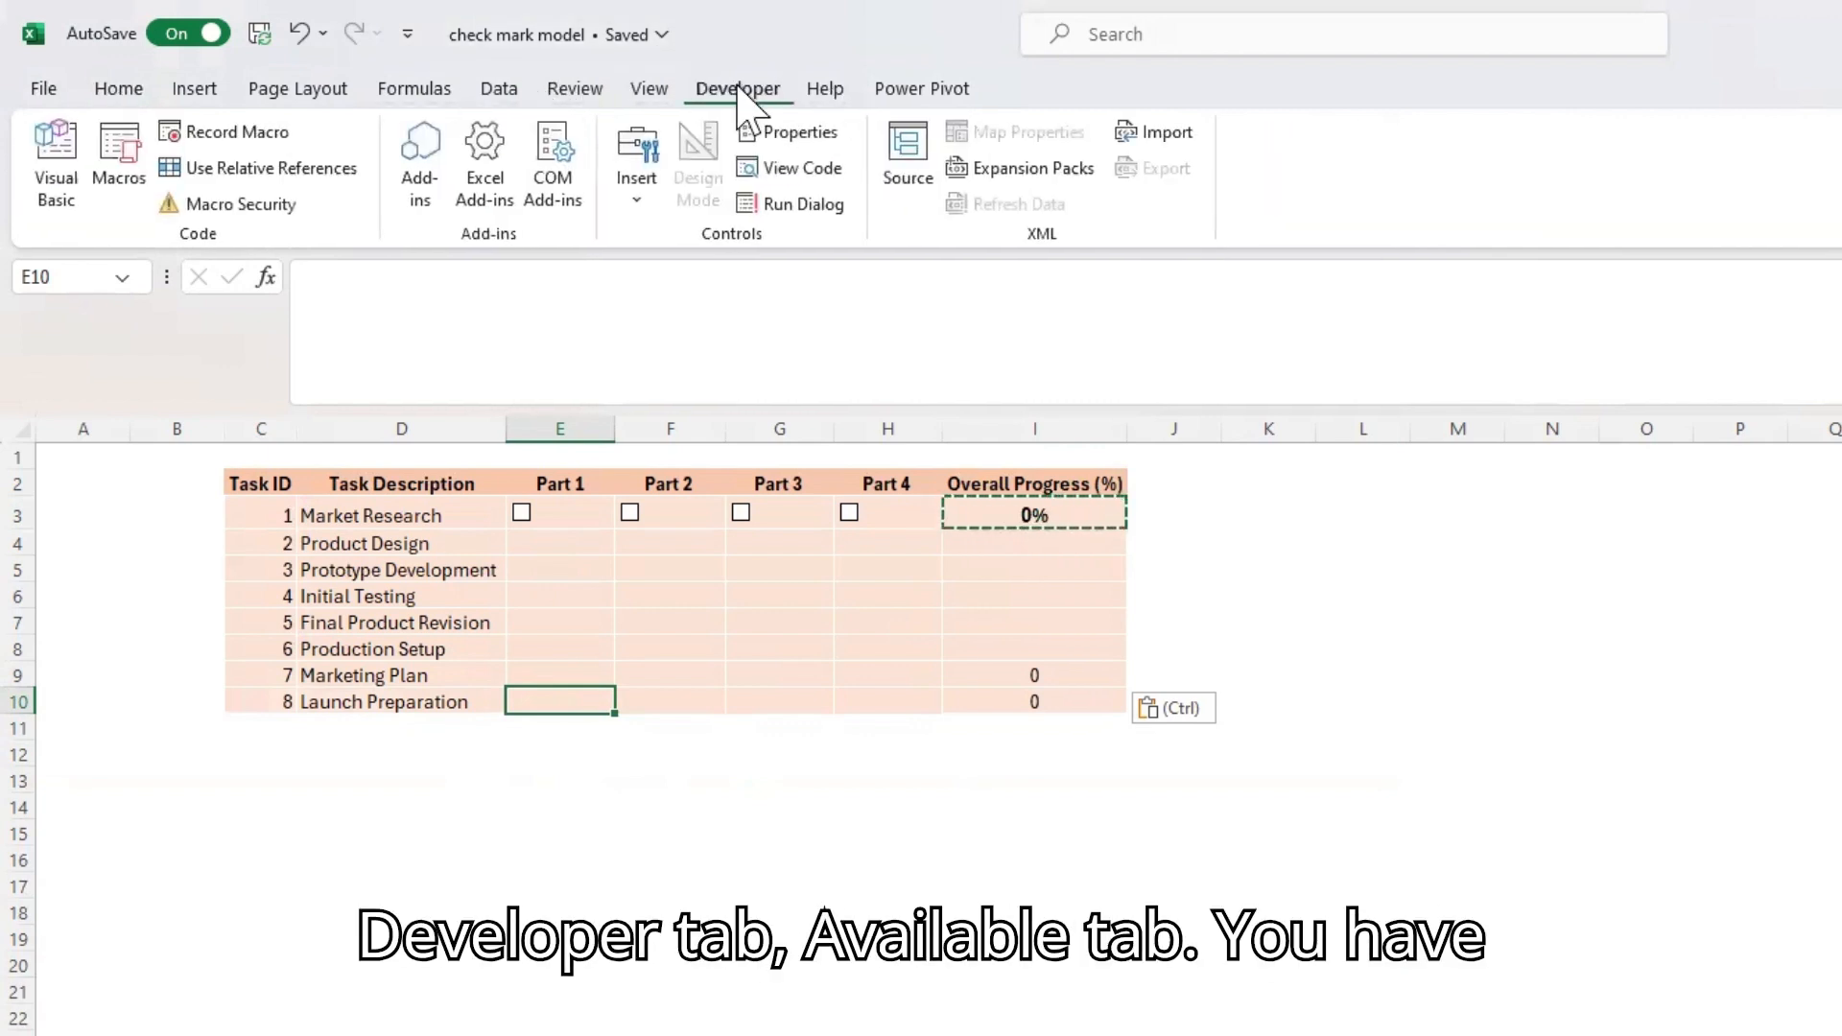
left_click(636, 196)
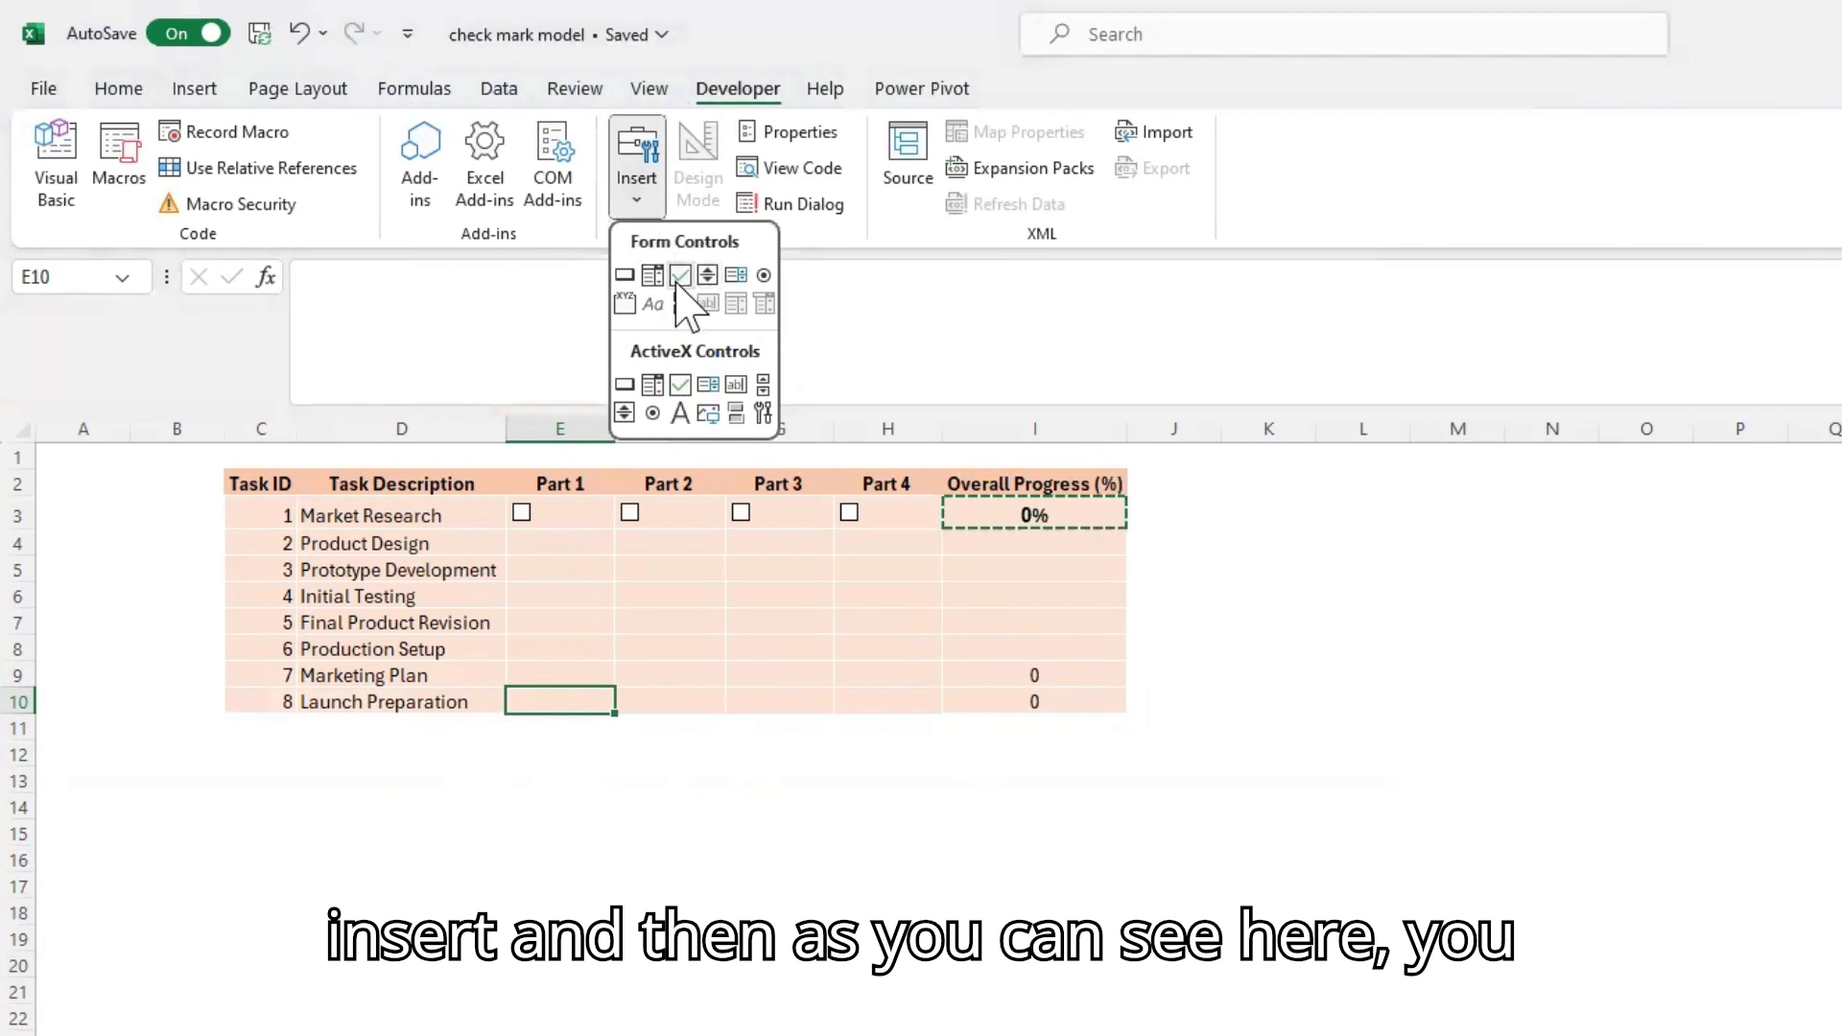
left_click(679, 278)
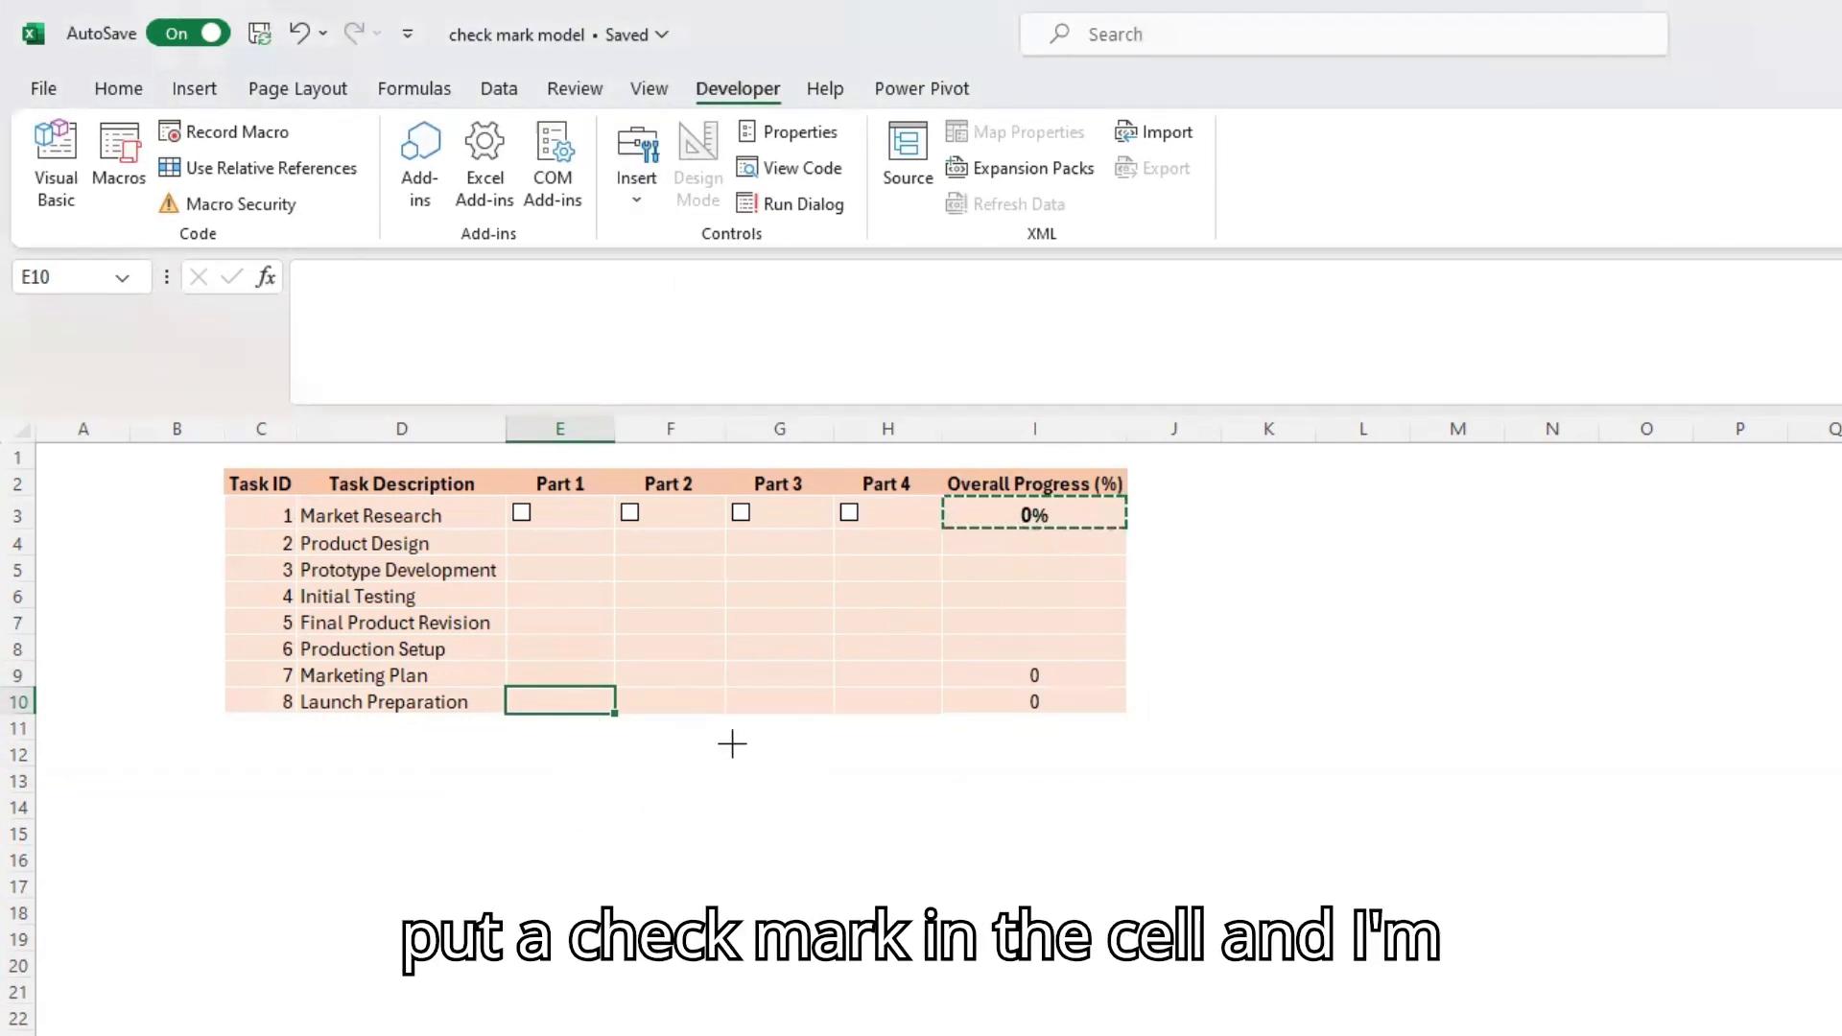
left_click_drag(508, 687, 617, 719)
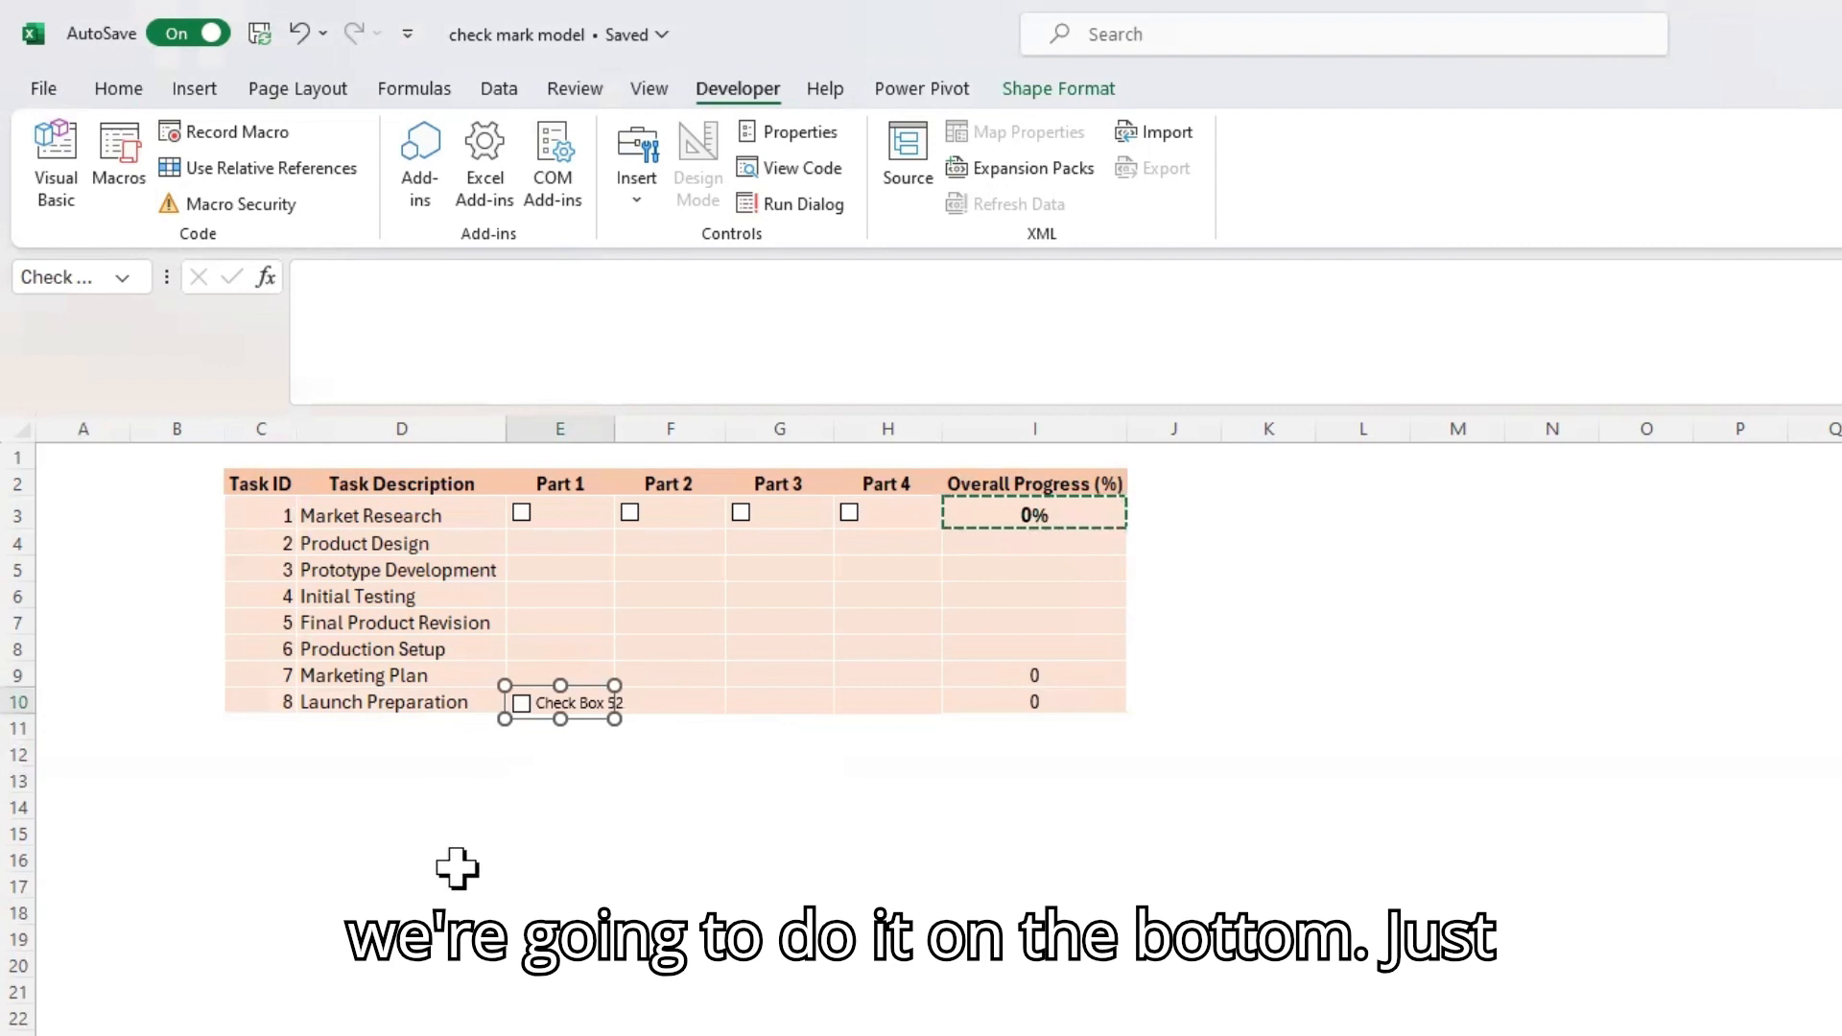
Erase the label text of the check box in E10 so only the box remains
left_click(539, 702)
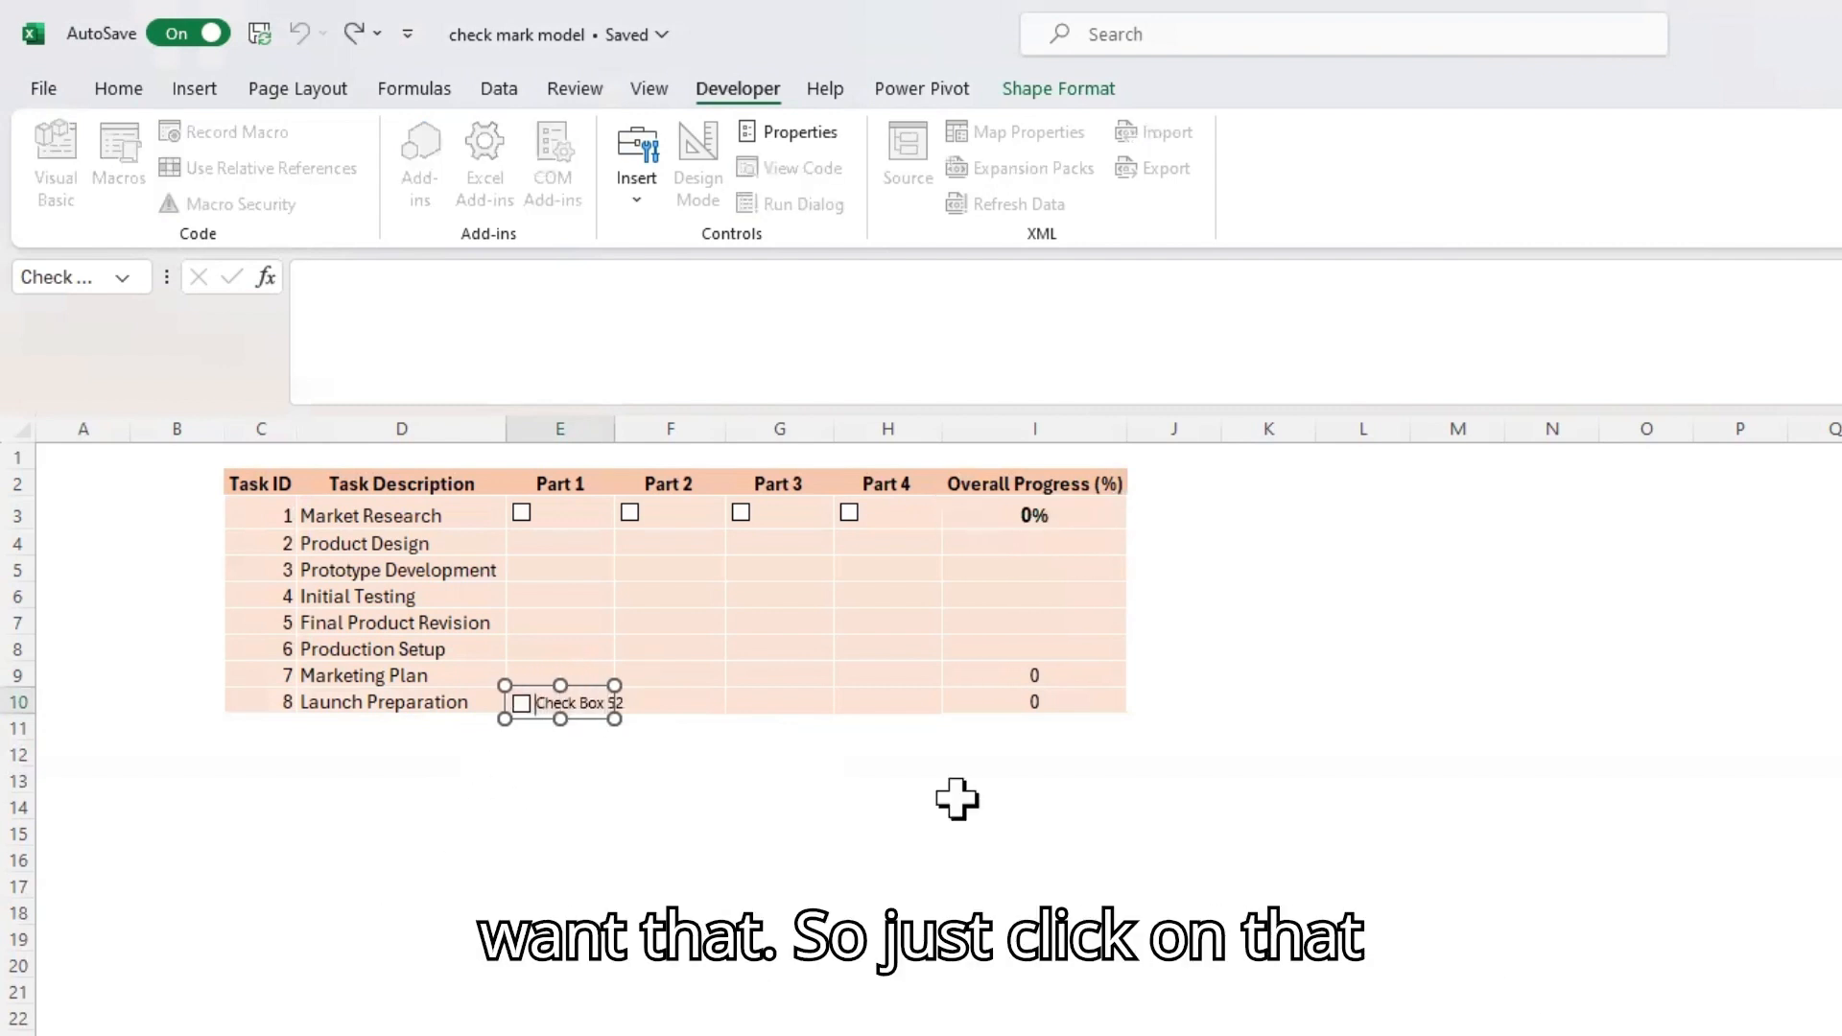
key("shift+Right")
key("shift+Right")
key("shift+Right")
key("shift+Right")
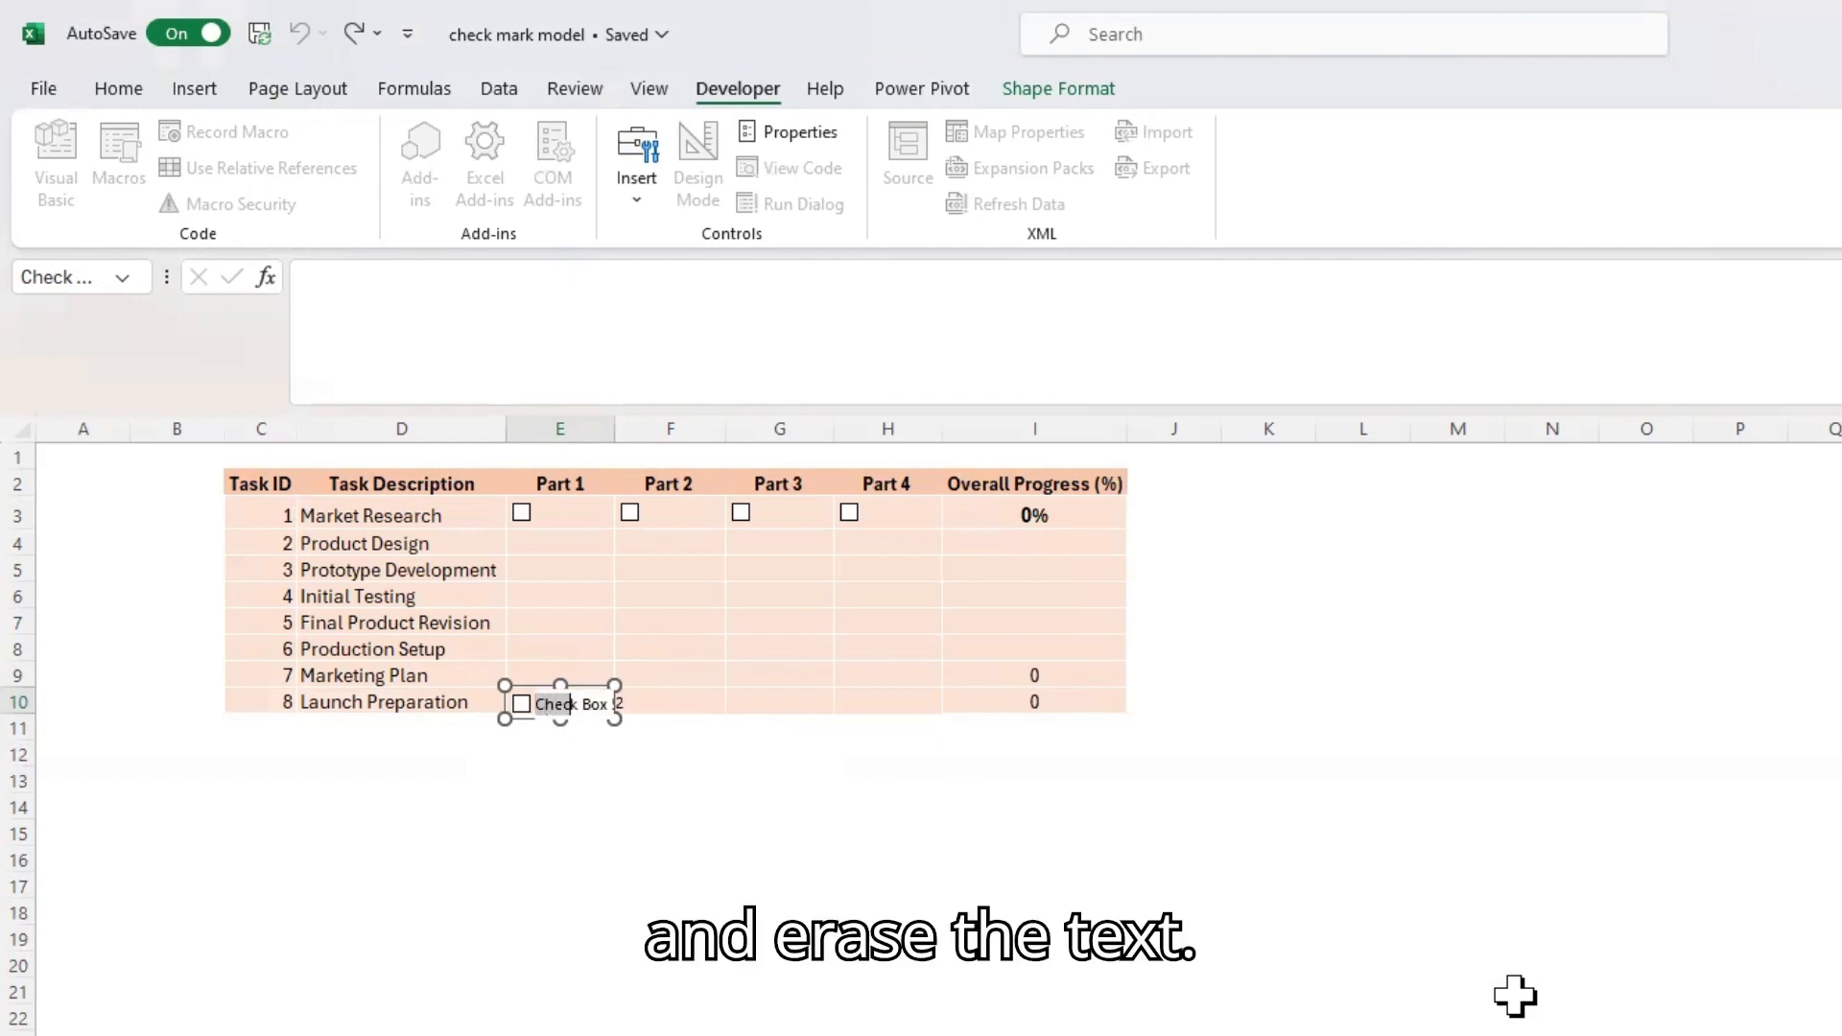
key("Delete")
left_click(887, 1035)
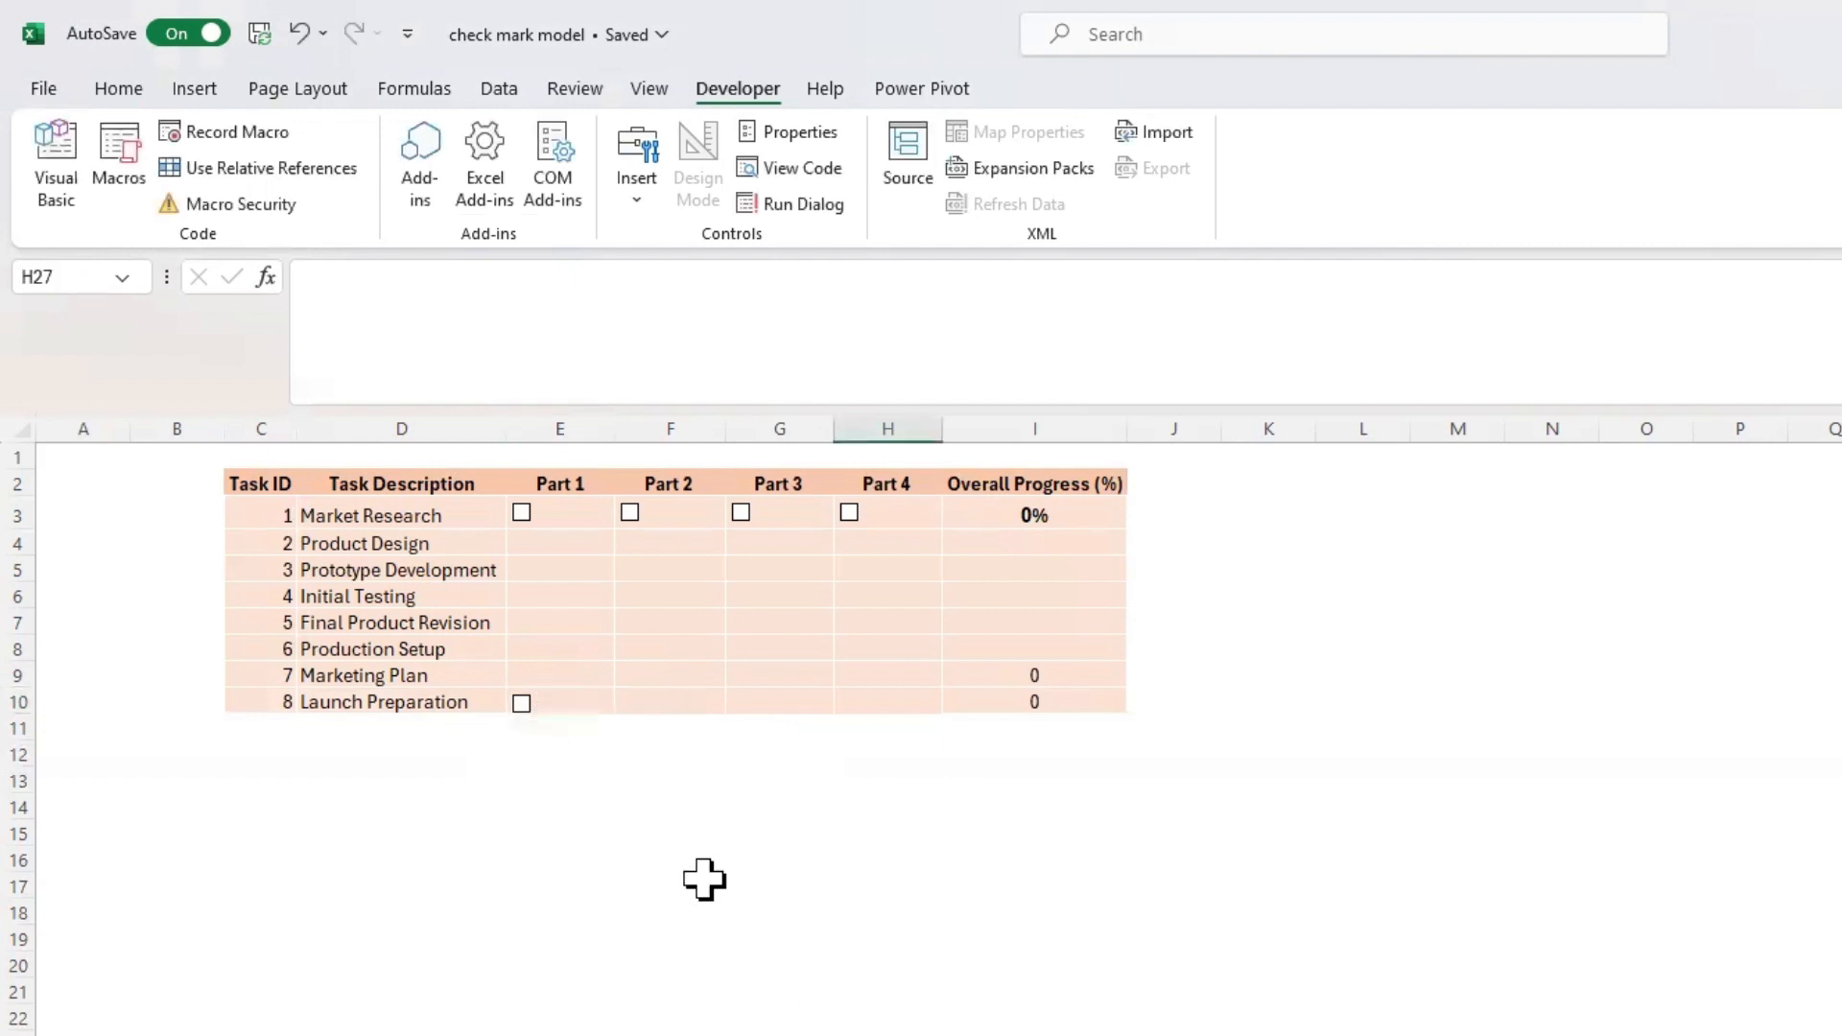
Increase the height of row 10 slightly to give the Launch Preparation check box more room
left_click_drag(25, 714, 29, 721)
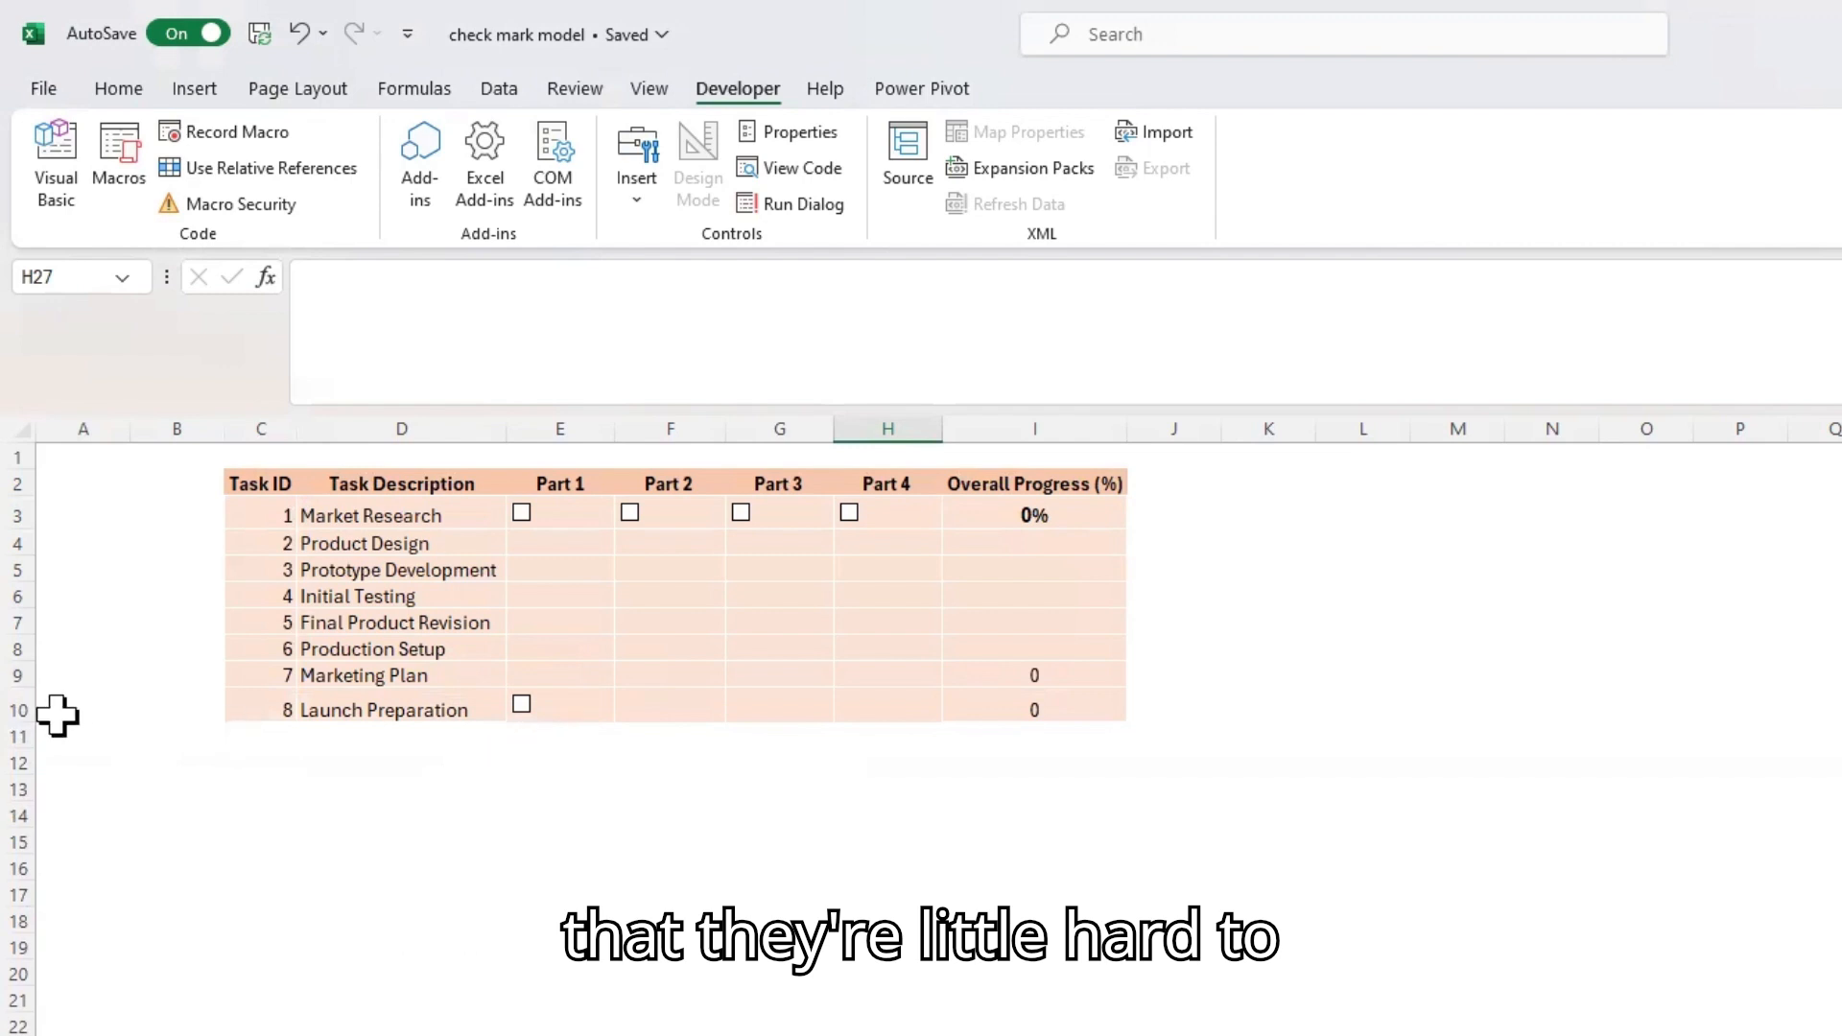
left_click_drag(27, 715, 28, 708)
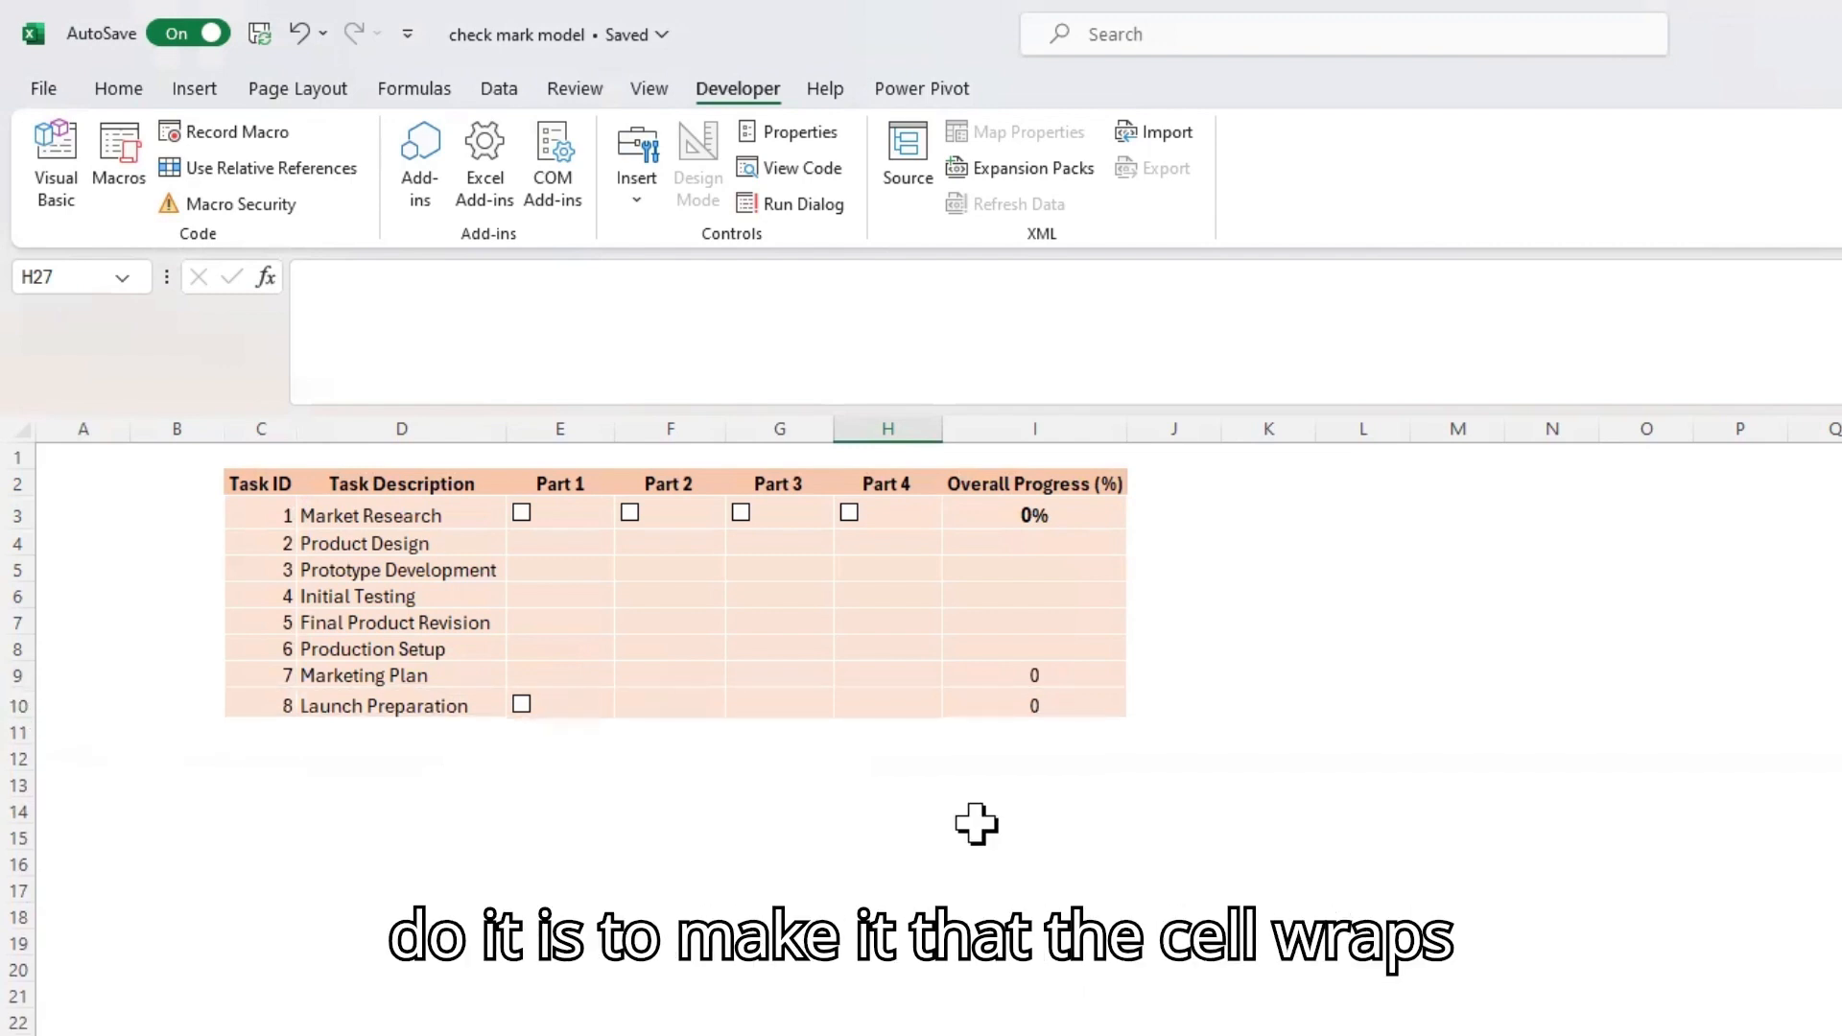
left_click(549, 710)
right_click(540, 703)
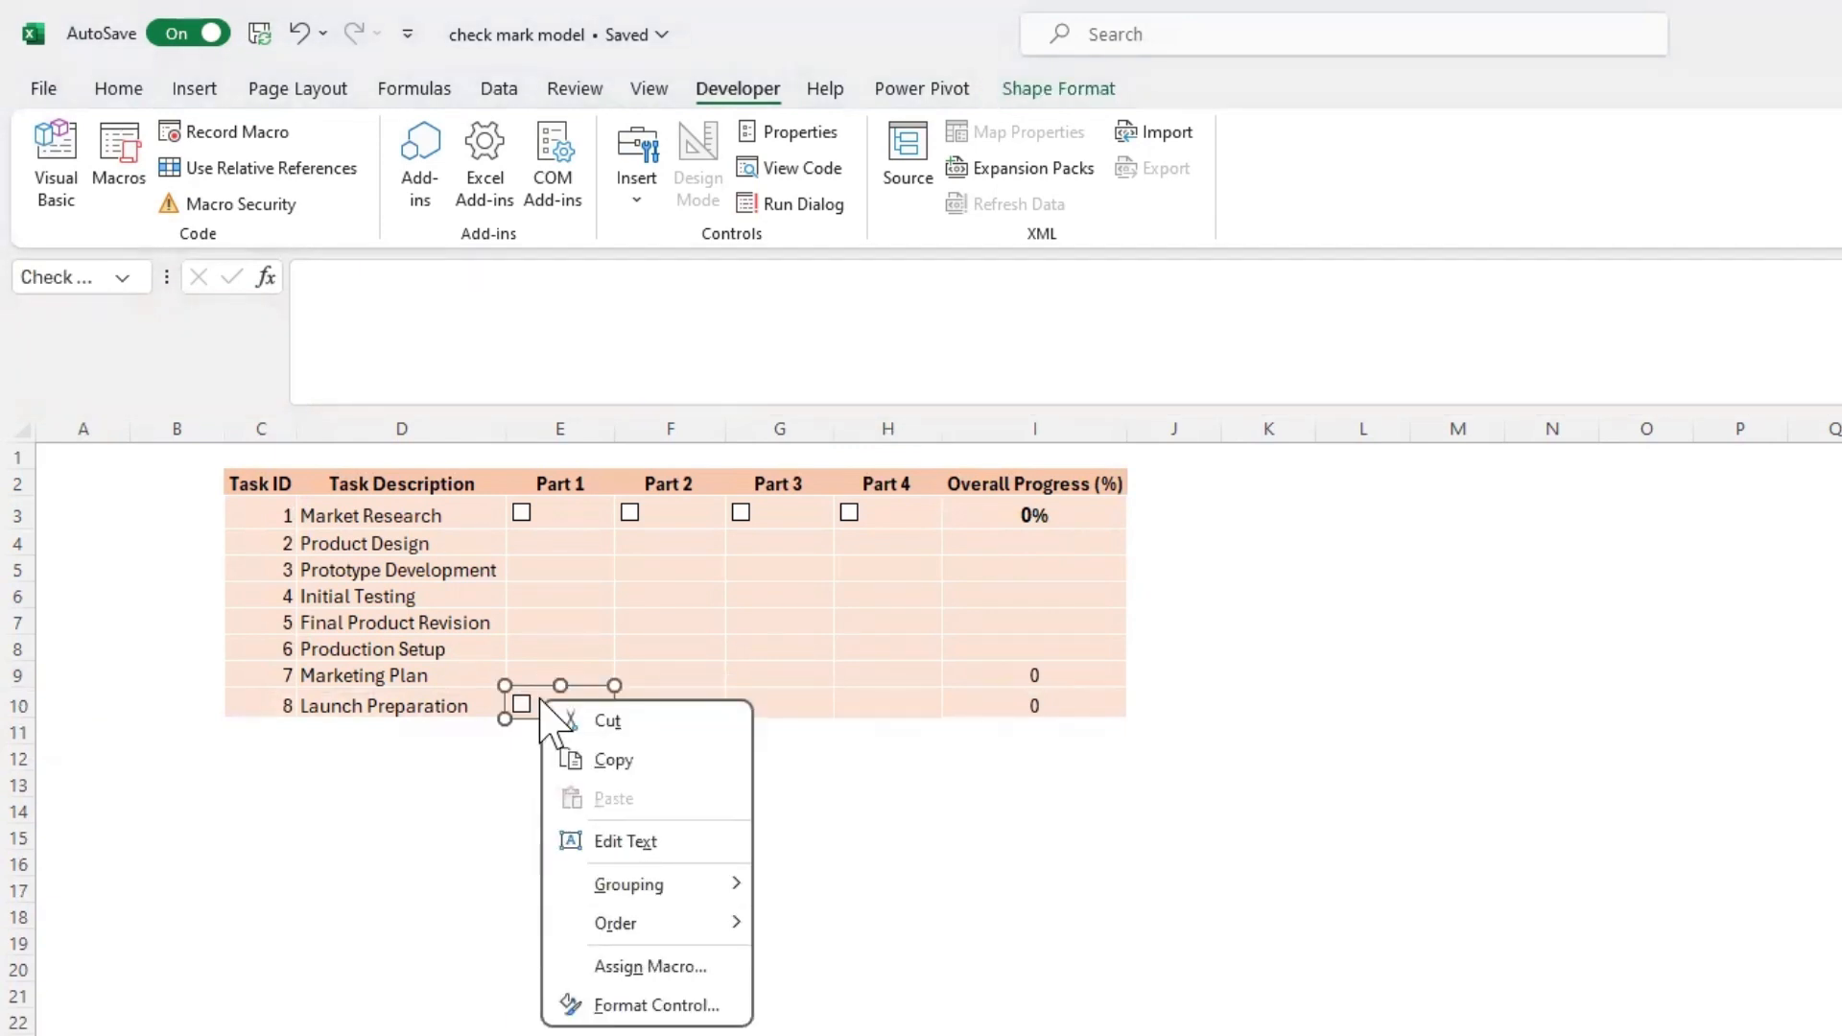
left_click(1188, 959)
left_click(1188, 950)
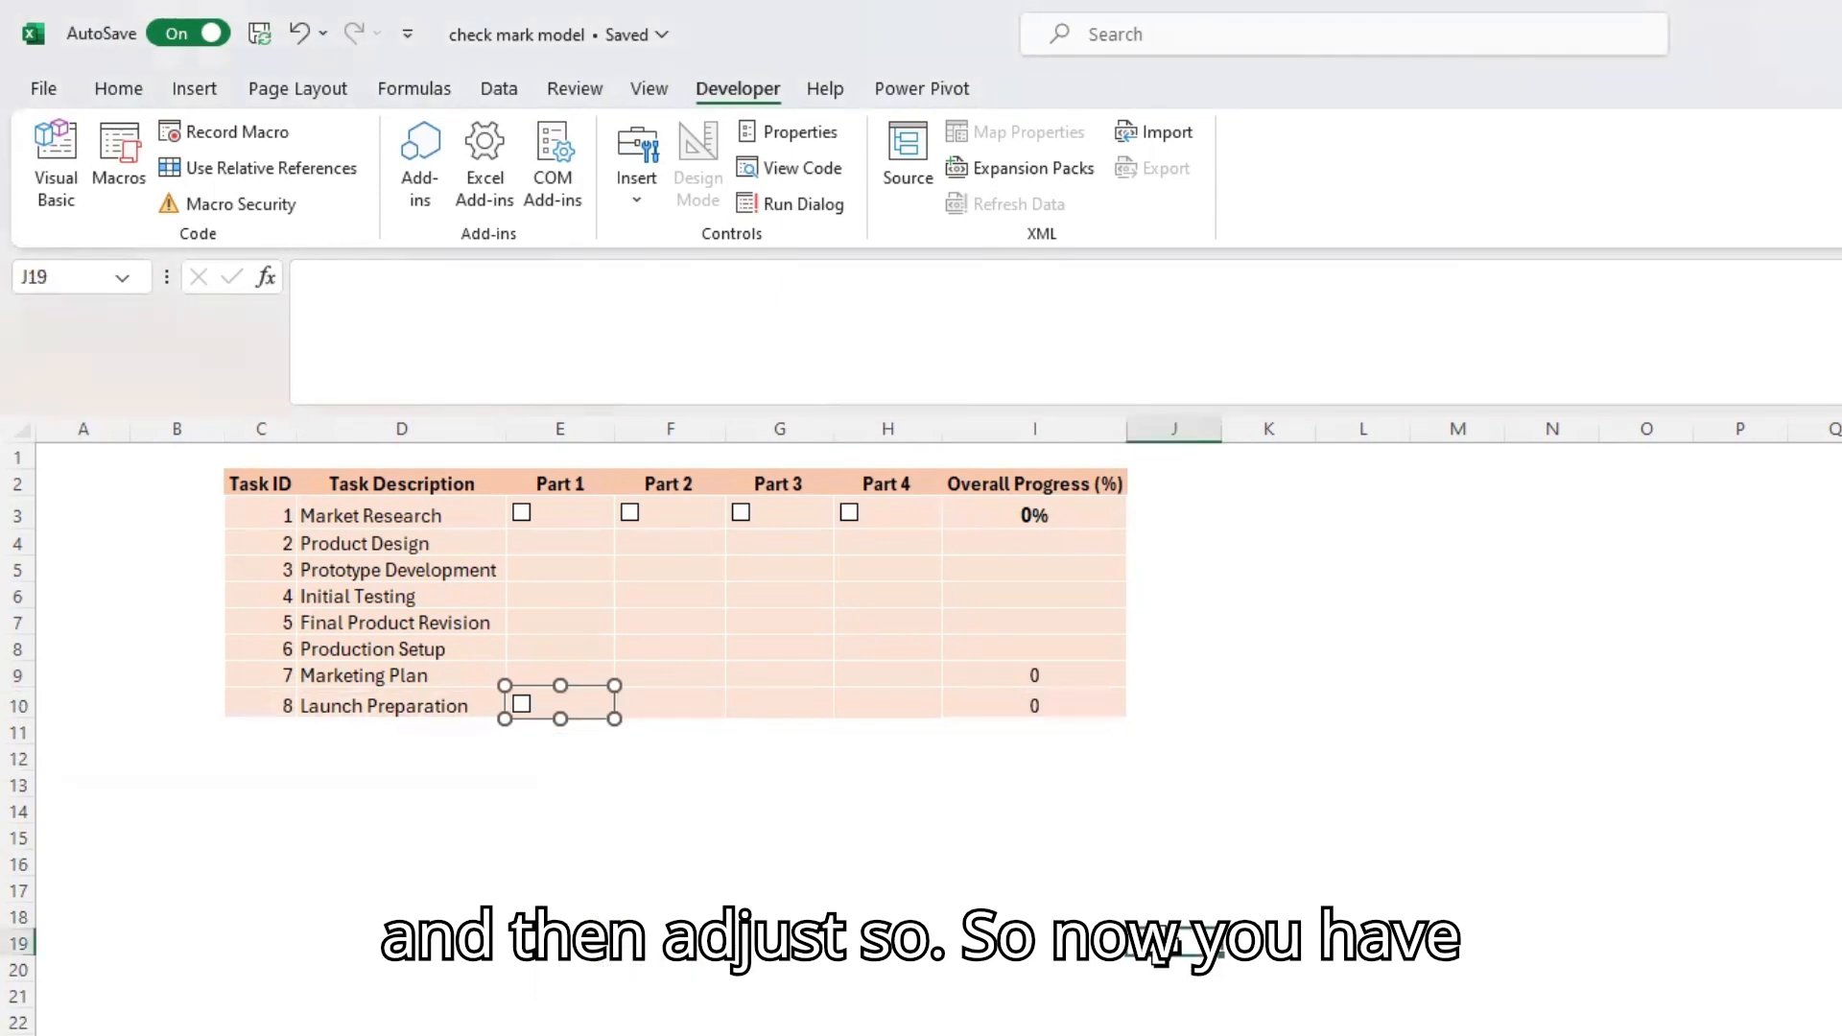
Link the Launch Preparation row's Part 1 check box to cell E10 in its control format settings
right_click(533, 708)
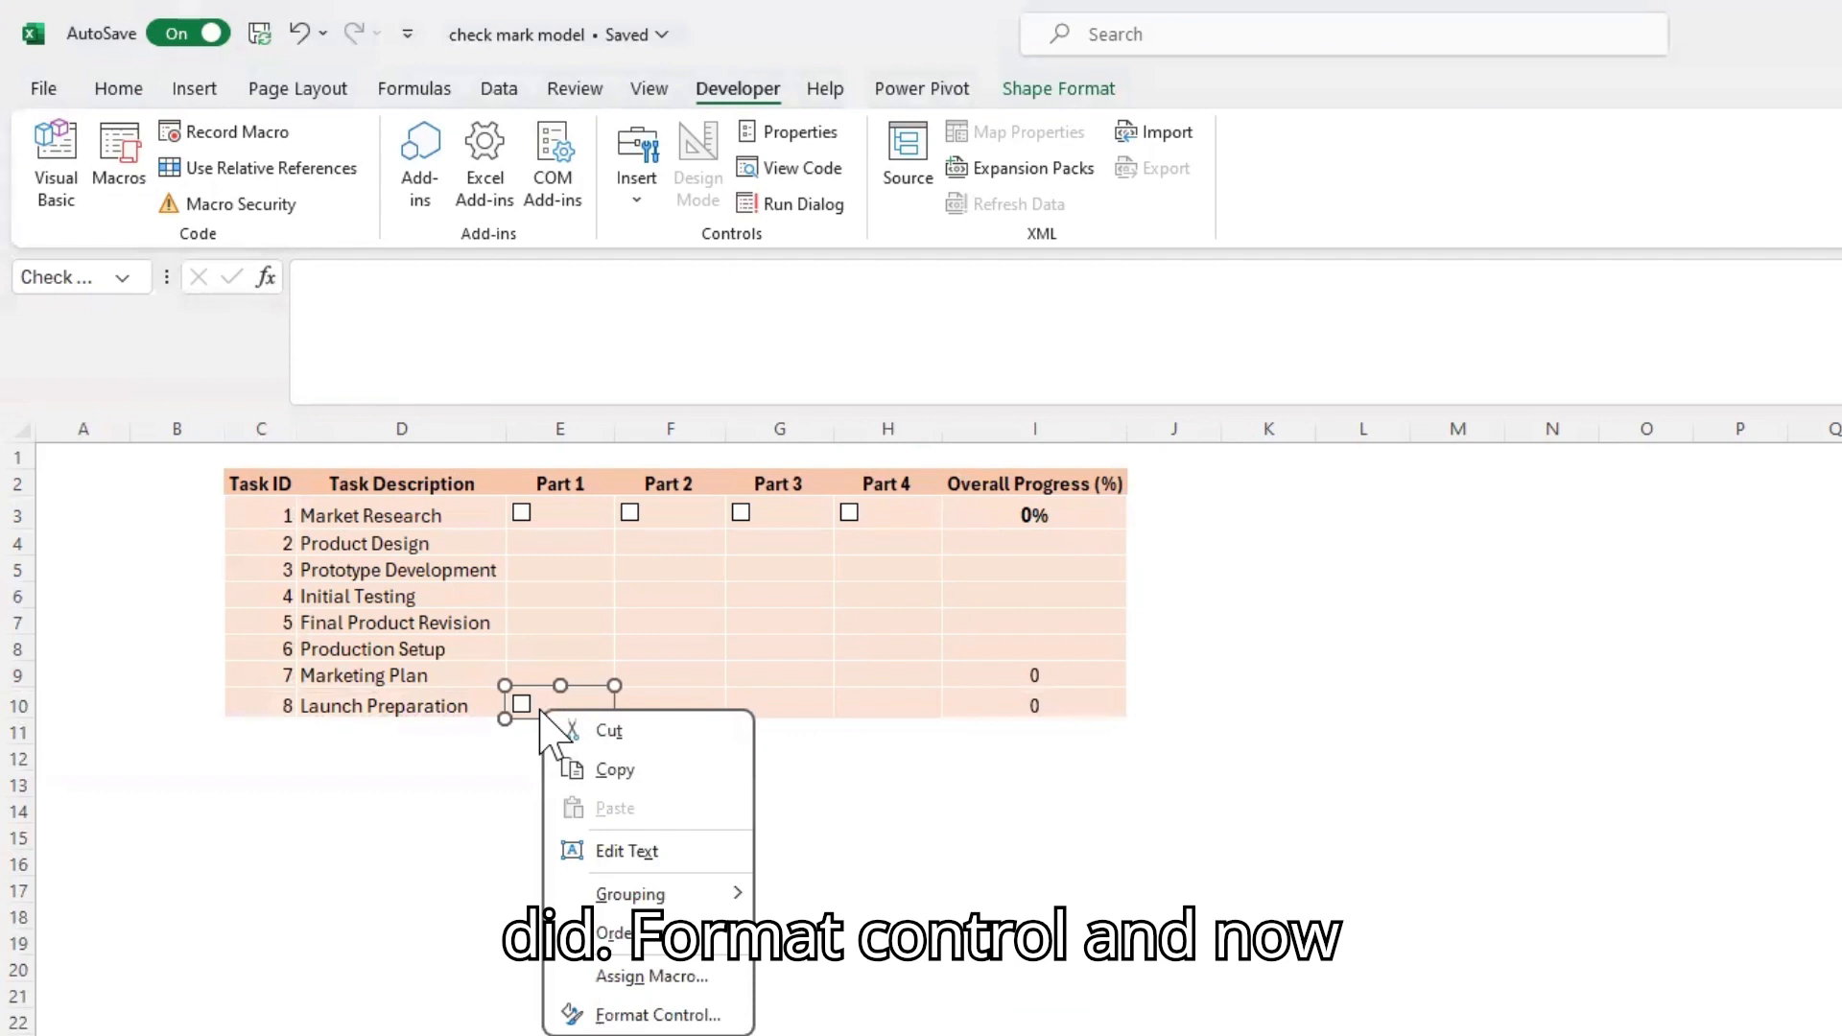
left_click(698, 1013)
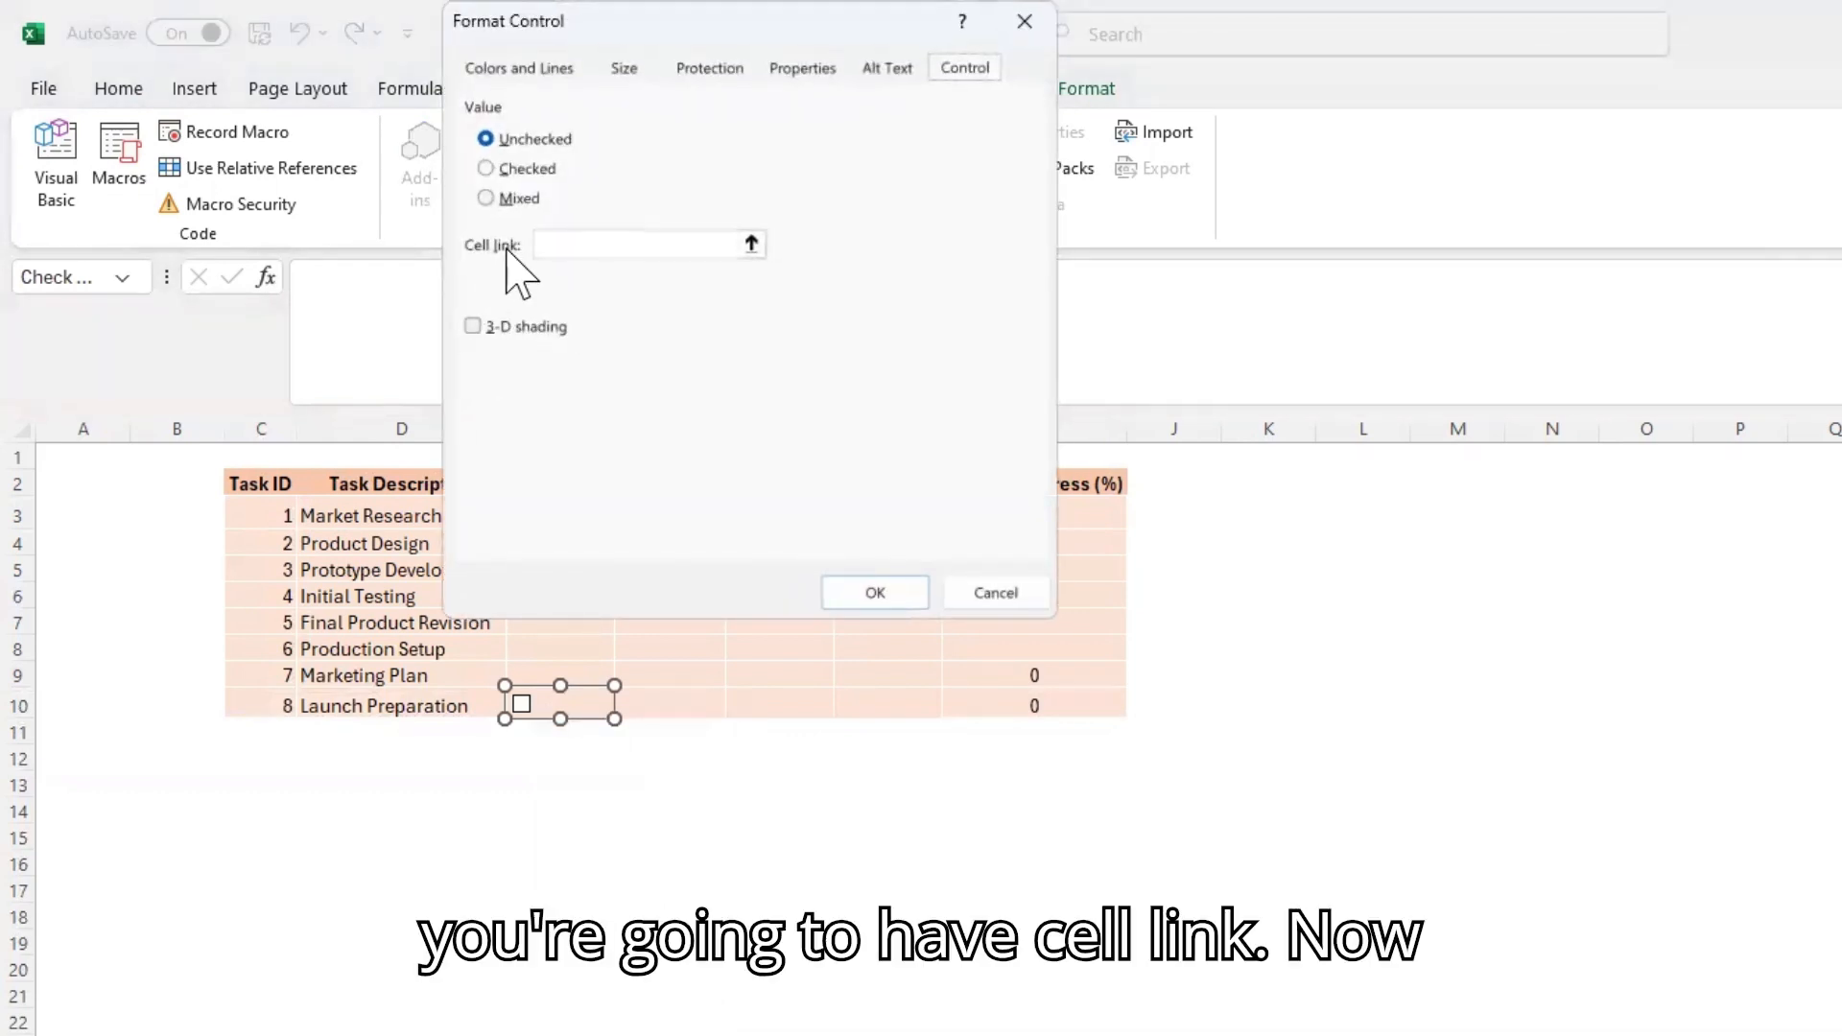
left_click(579, 244)
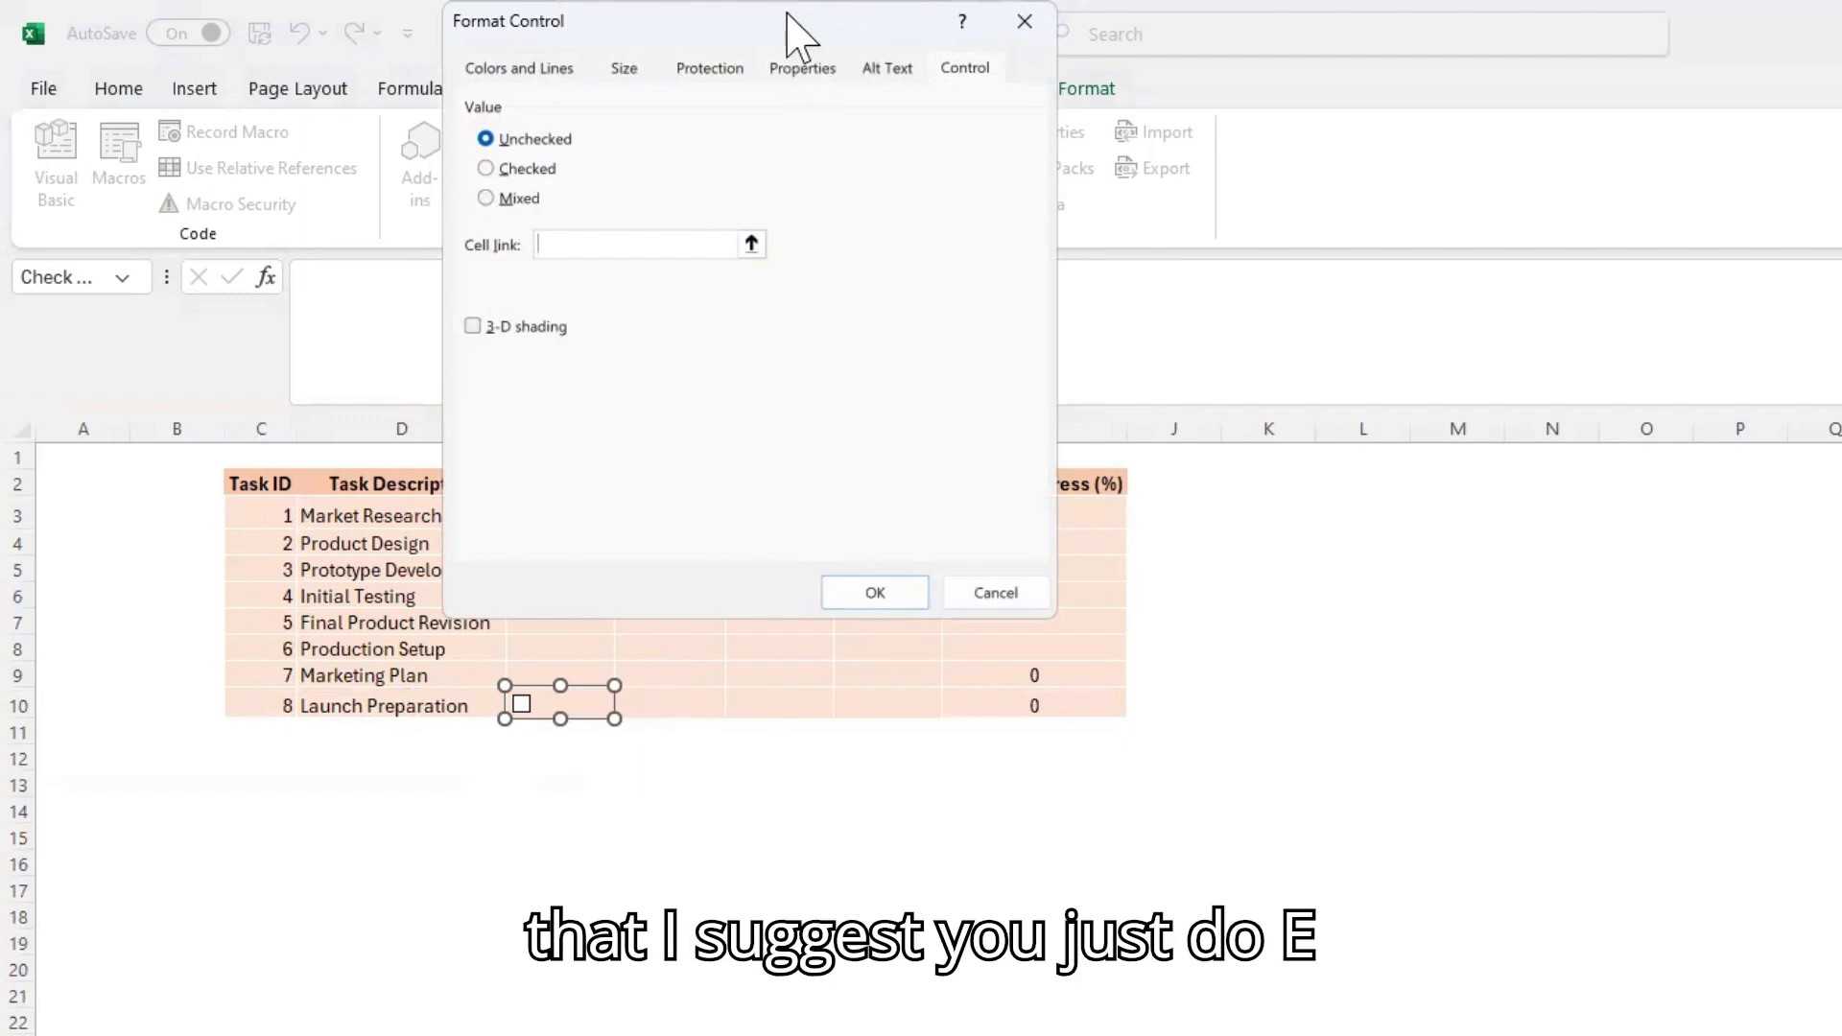
left_click_drag(787, 13, 920, 734)
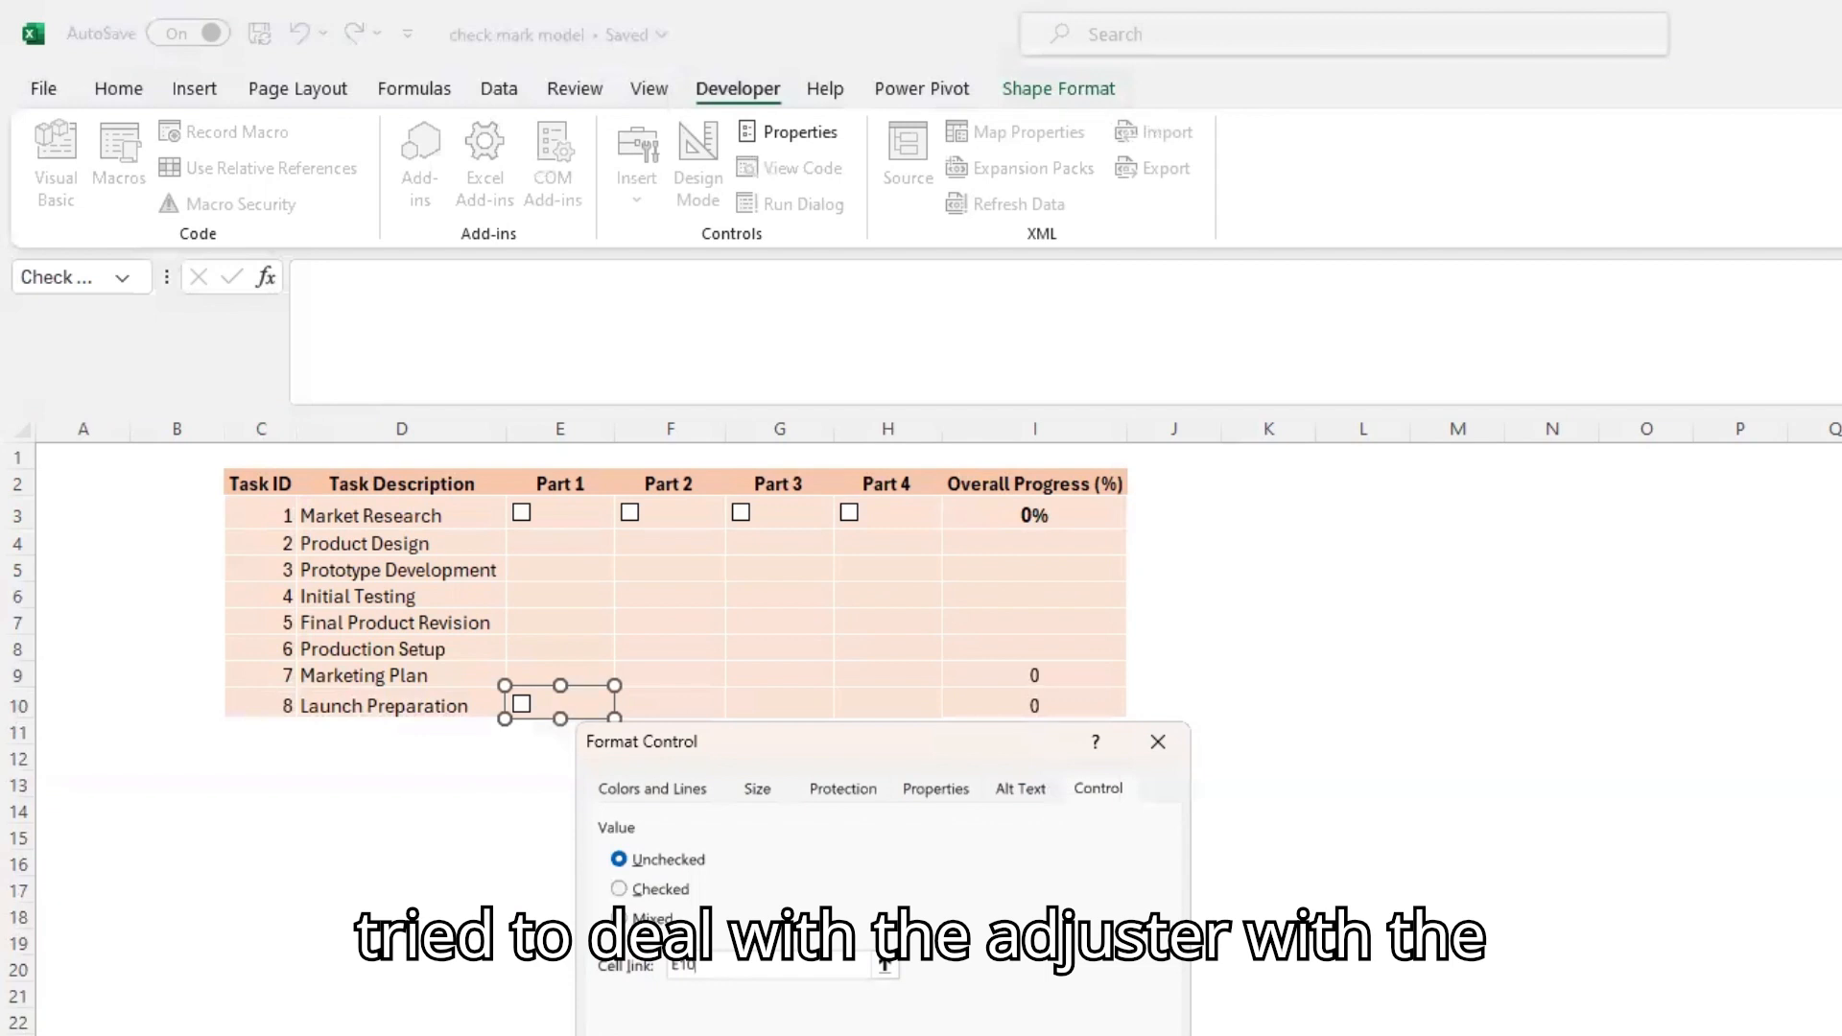
key("Return")
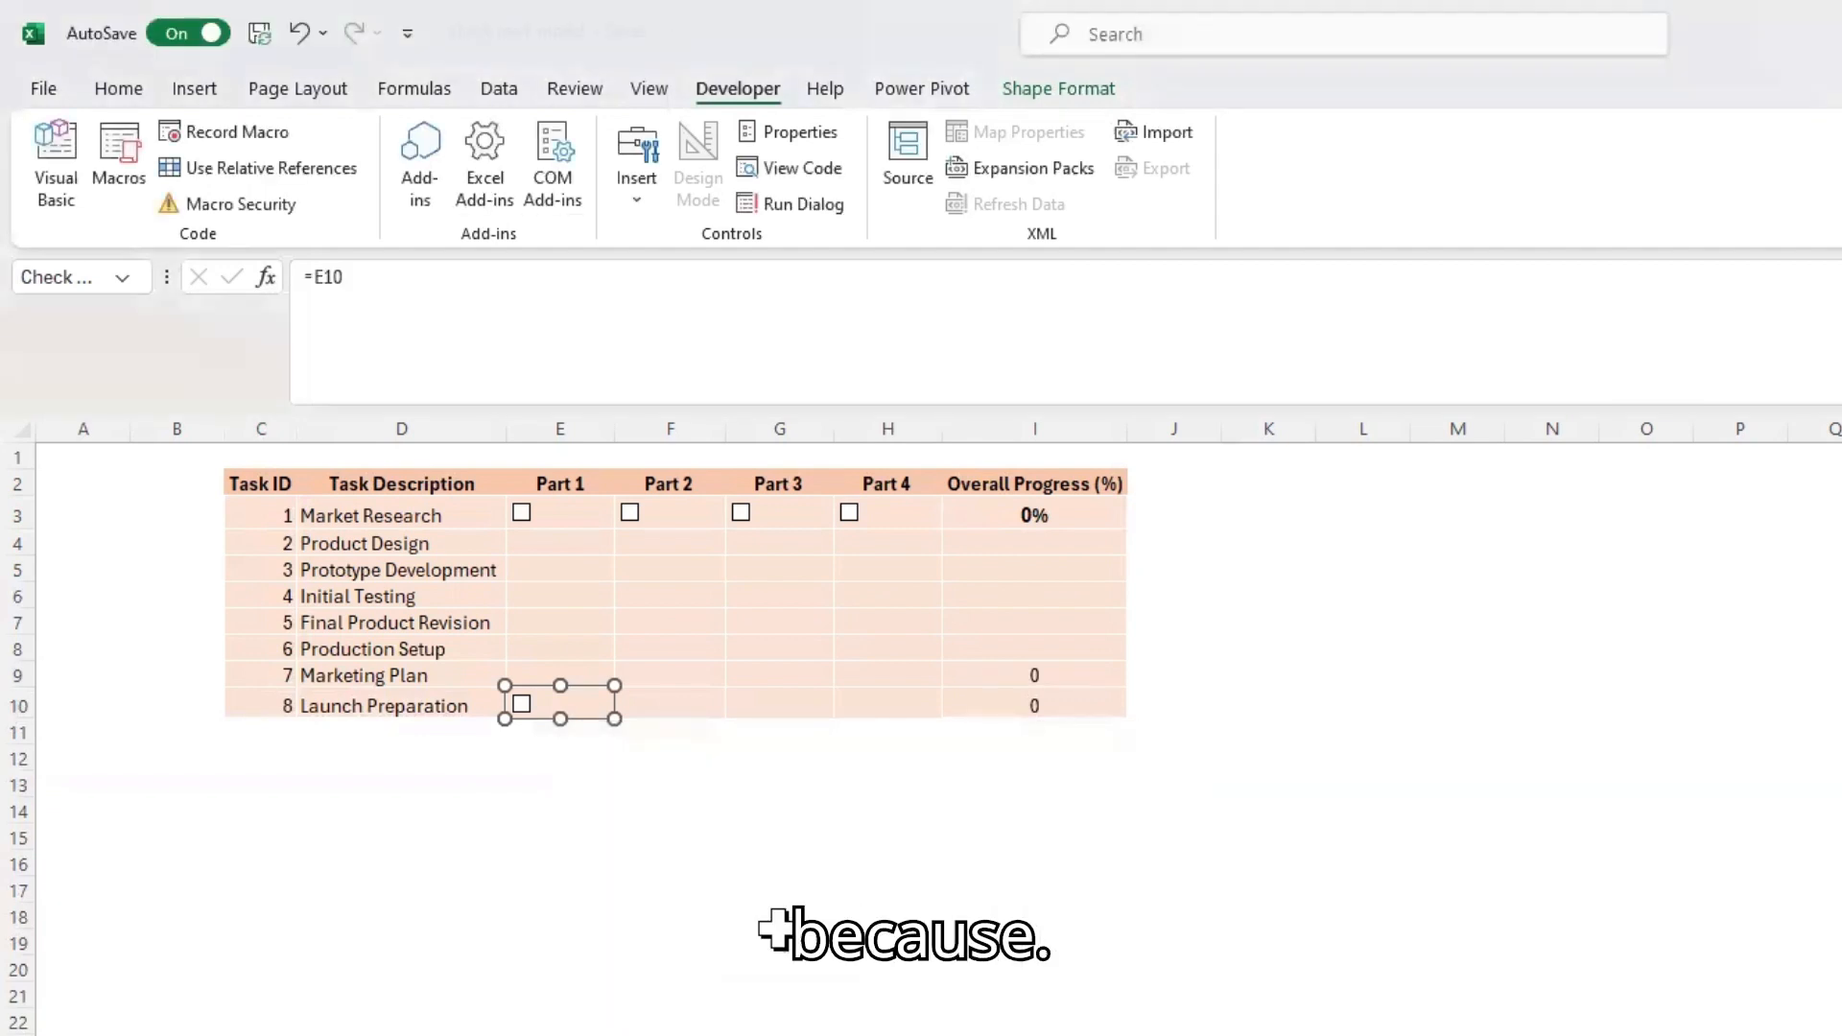
left_click(773, 921)
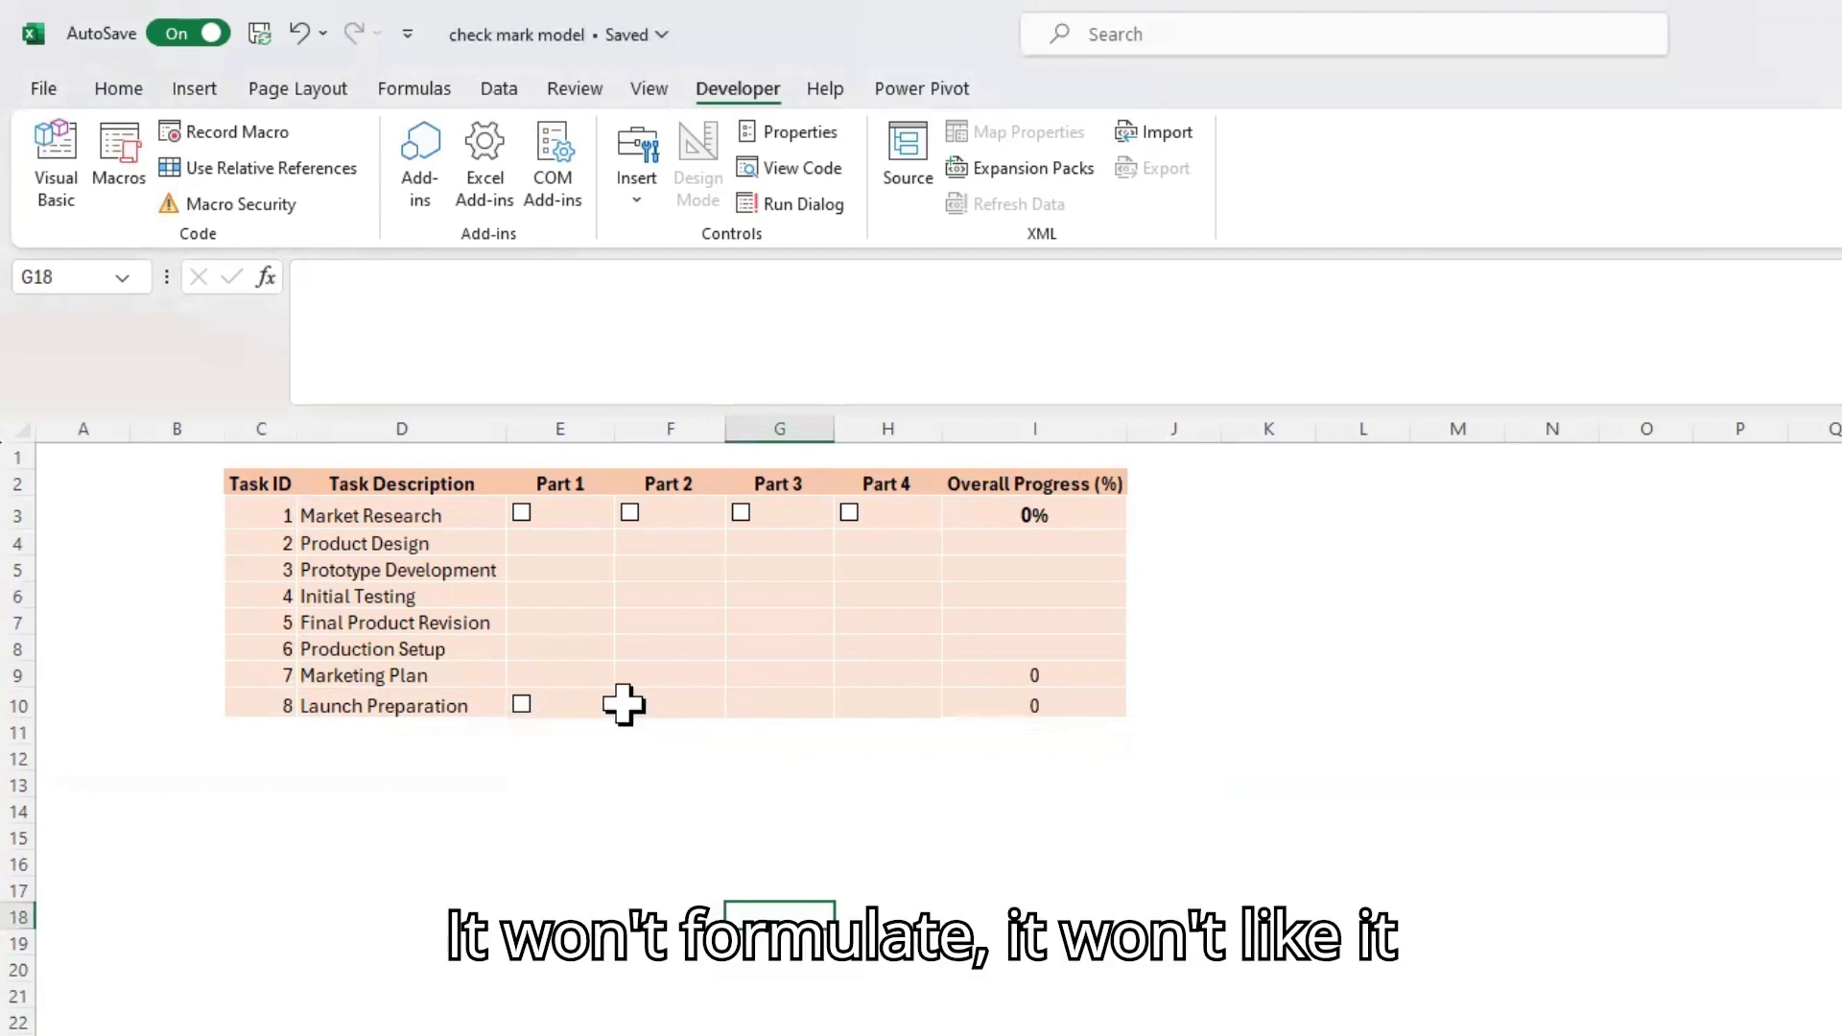
left_click(677, 705)
key("Left")
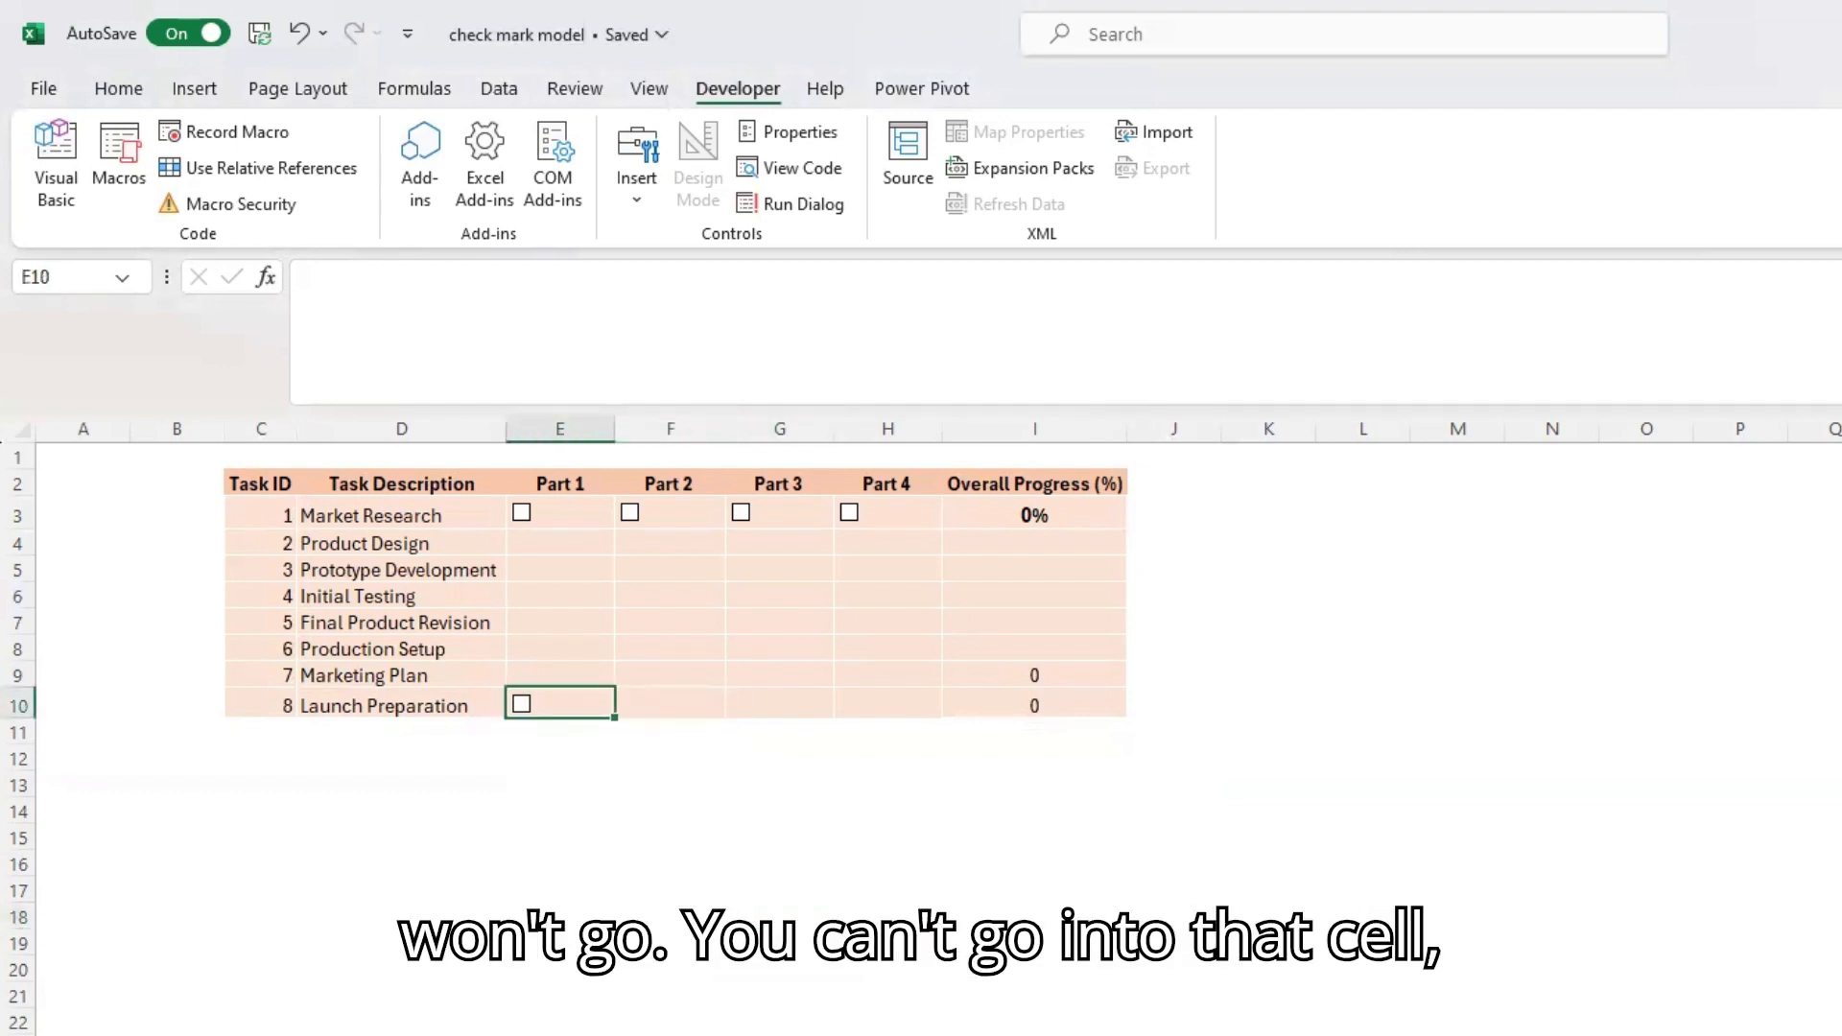
key("Right")
key("Left")
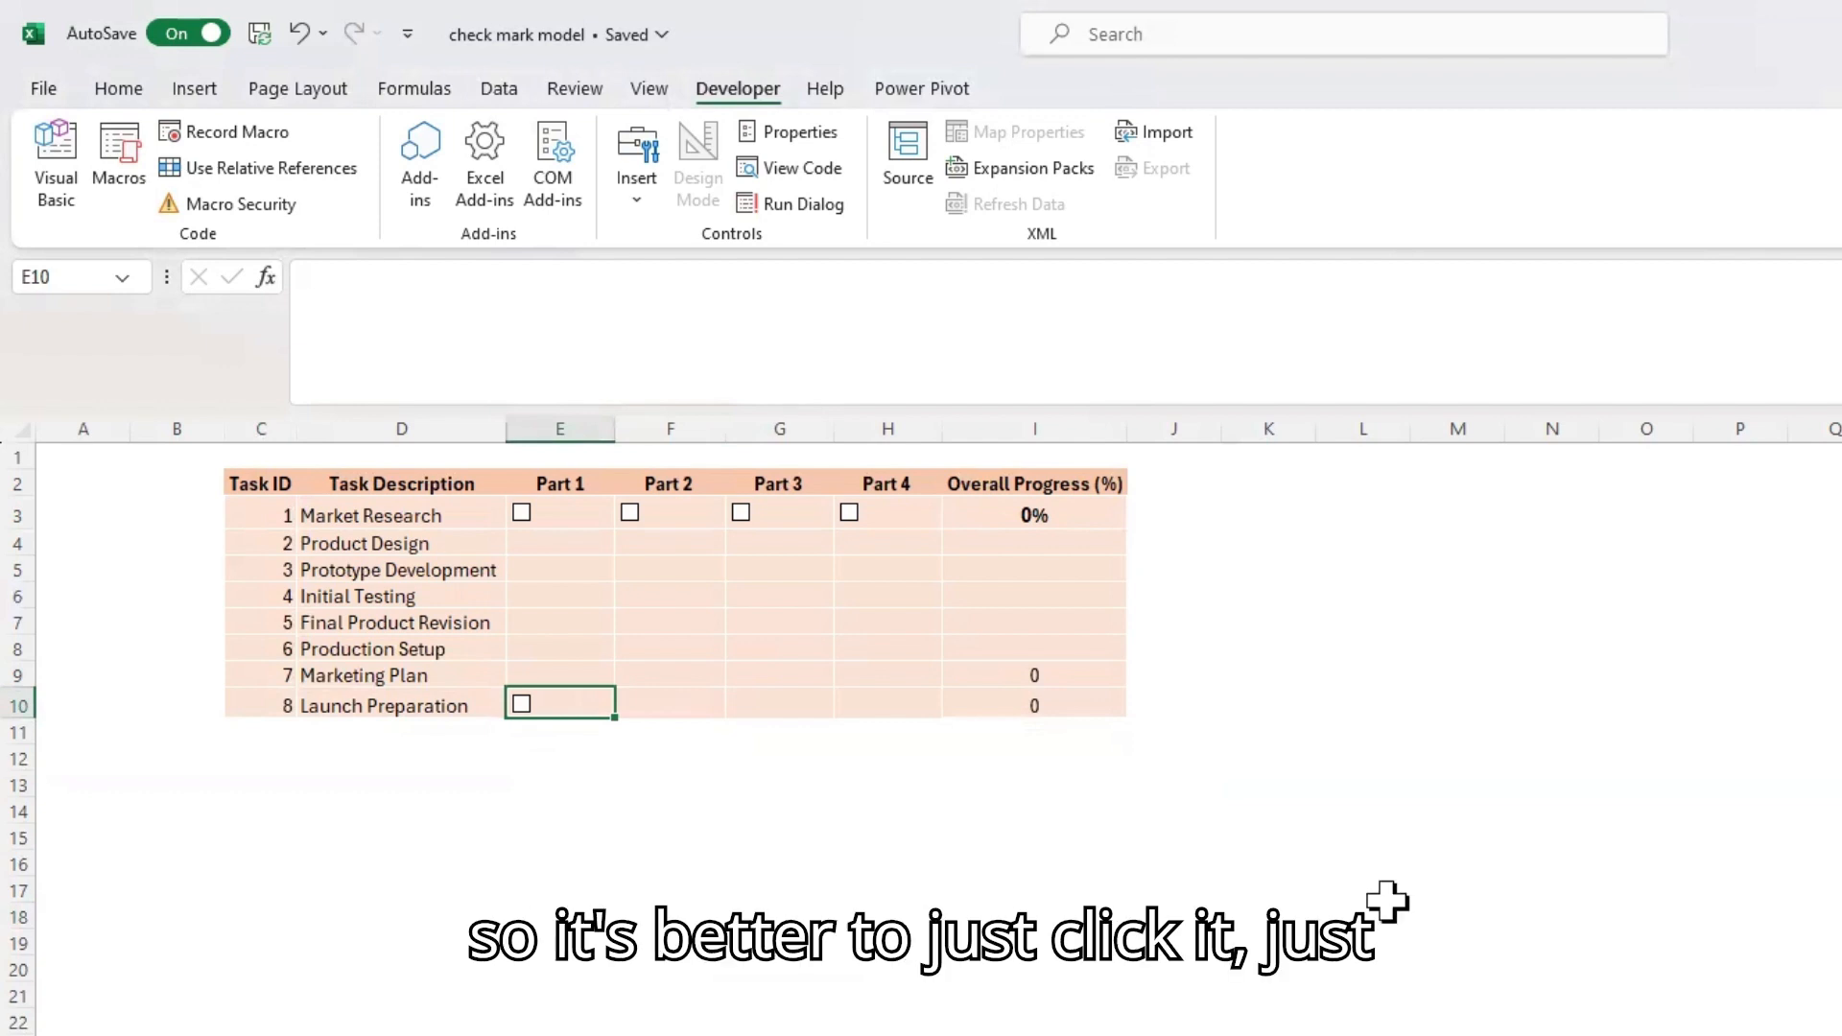
Test the Launch Preparation row's Part 1 check box by ticking it and clearing it again
left_click(591, 785)
left_click(521, 704)
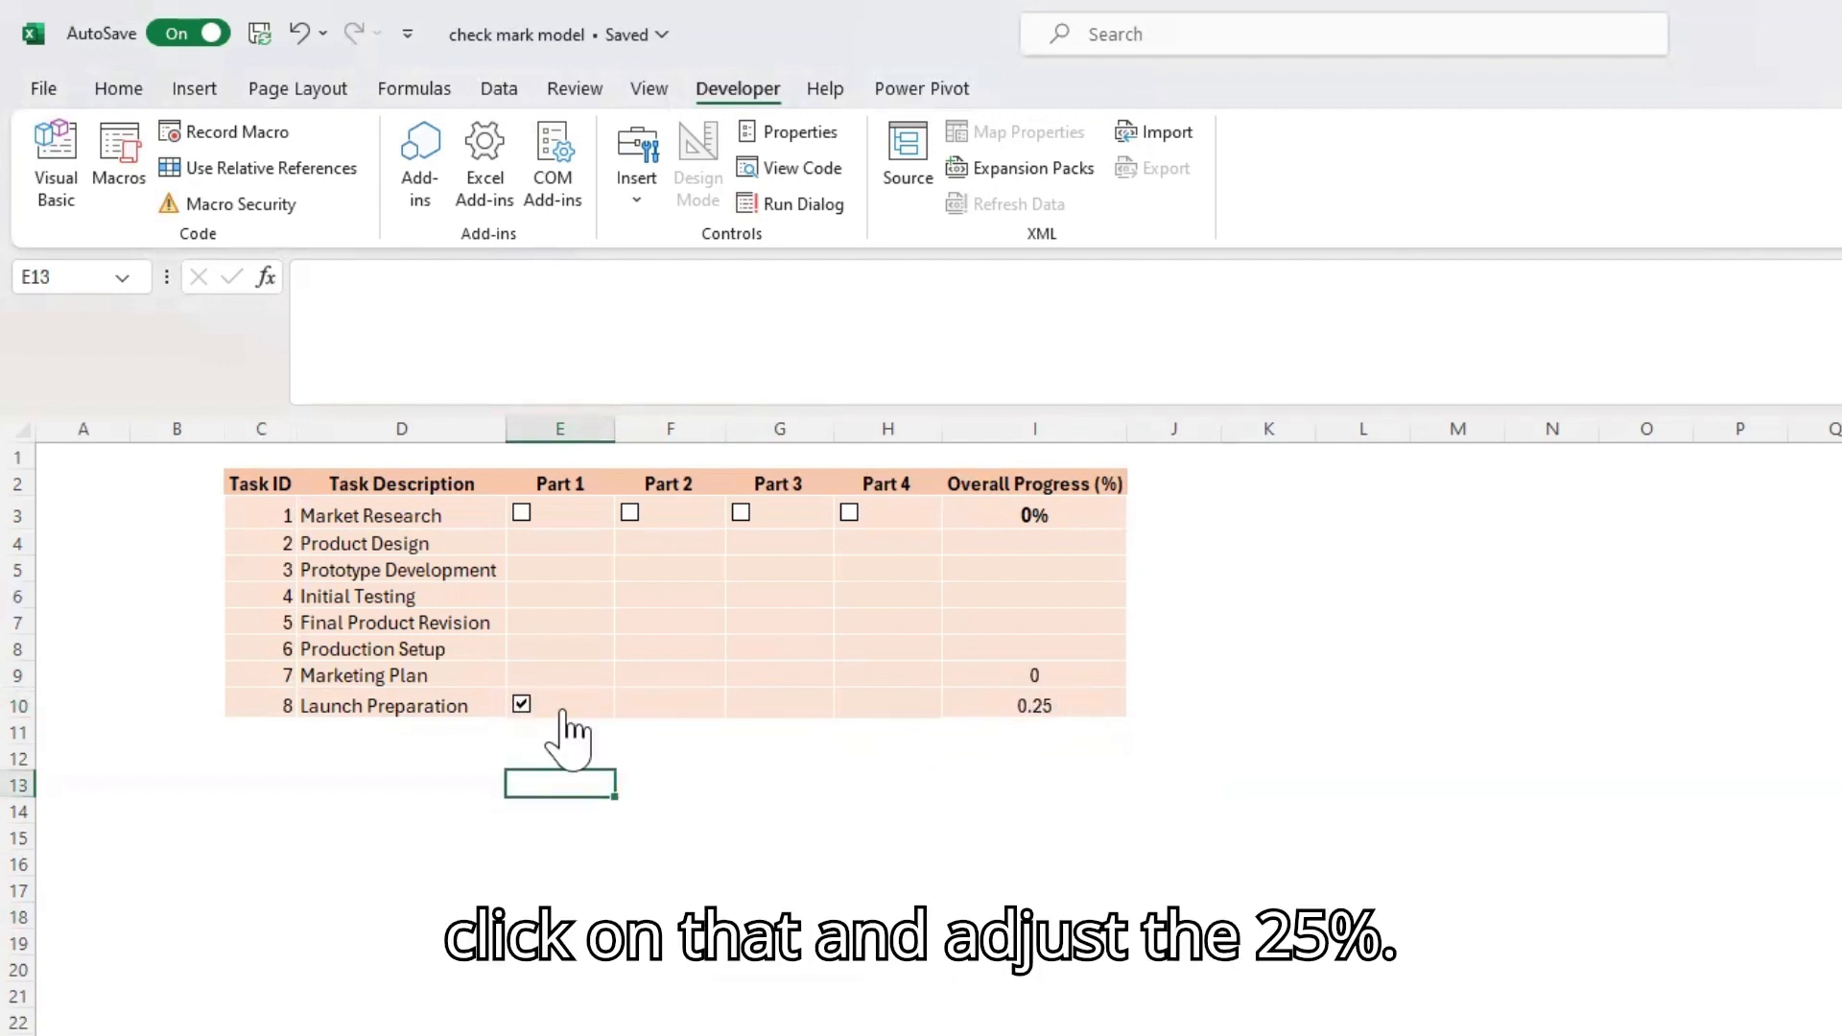
left_click(521, 706)
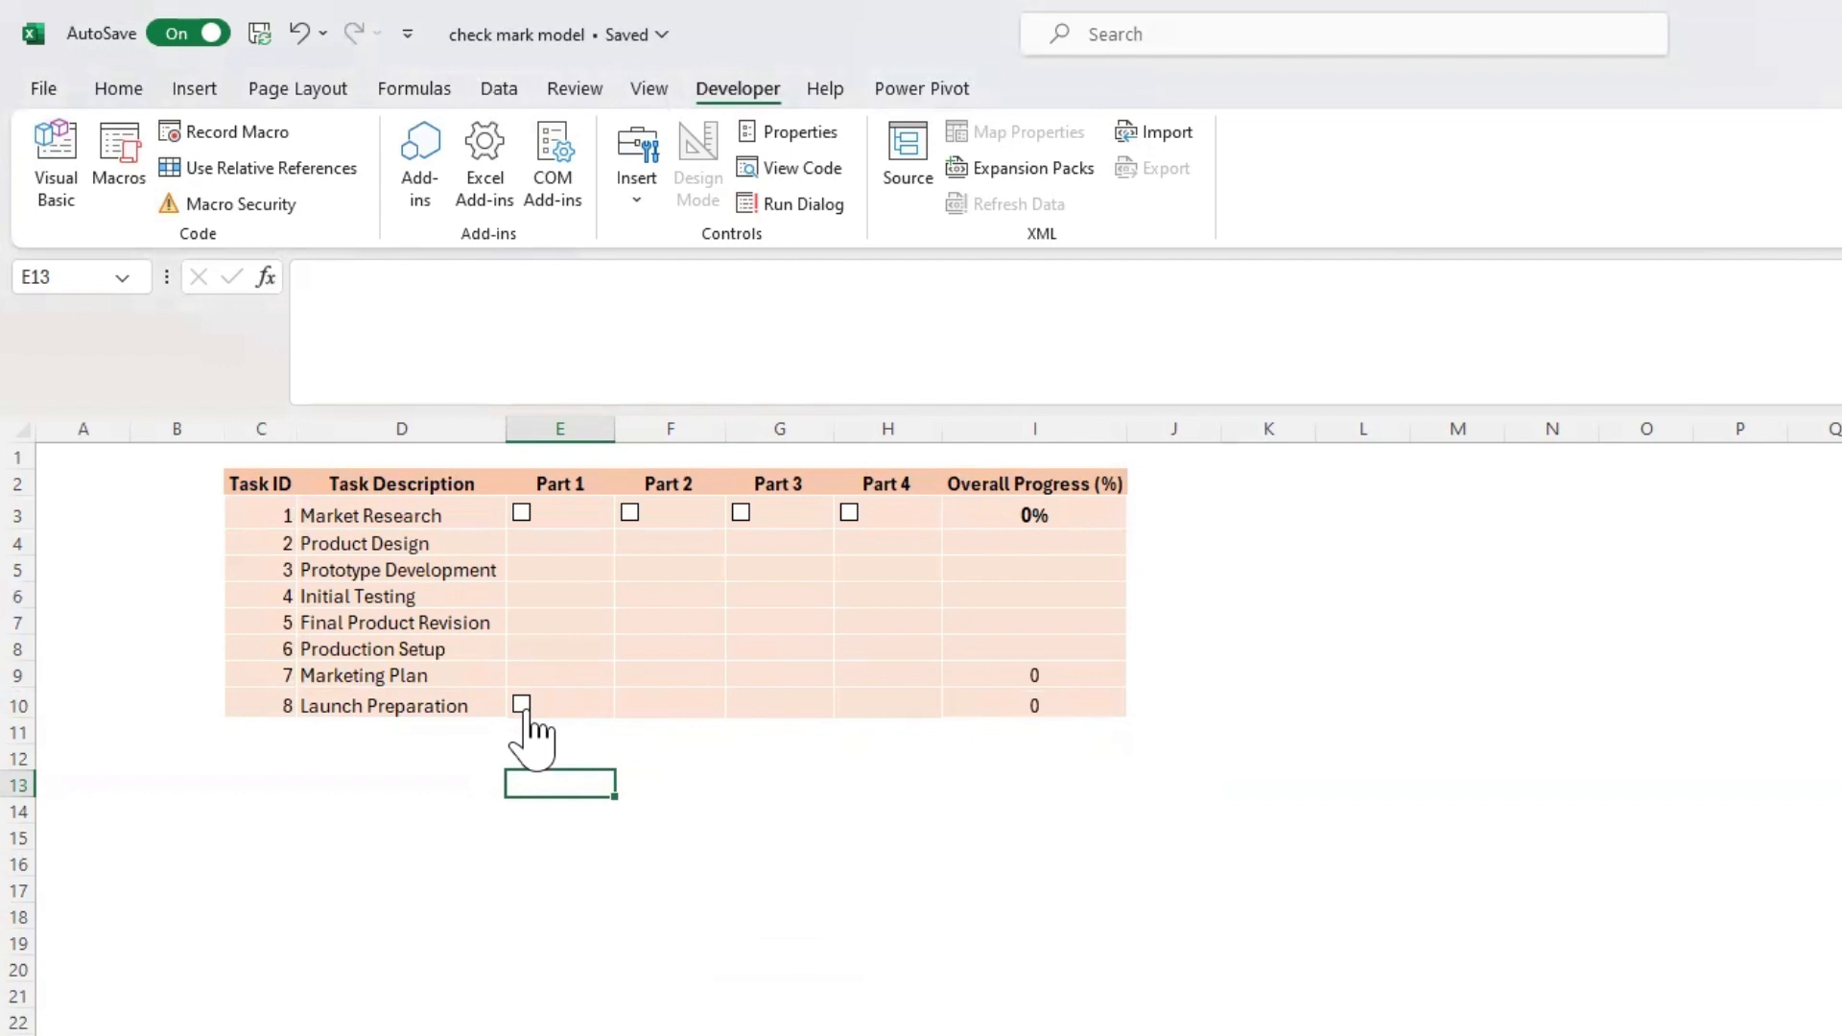
Insert a form control check box over the Launch Preparation row's Part 2 cell, F10, sized to fit the cell
left_click(677, 775)
left_click(657, 705)
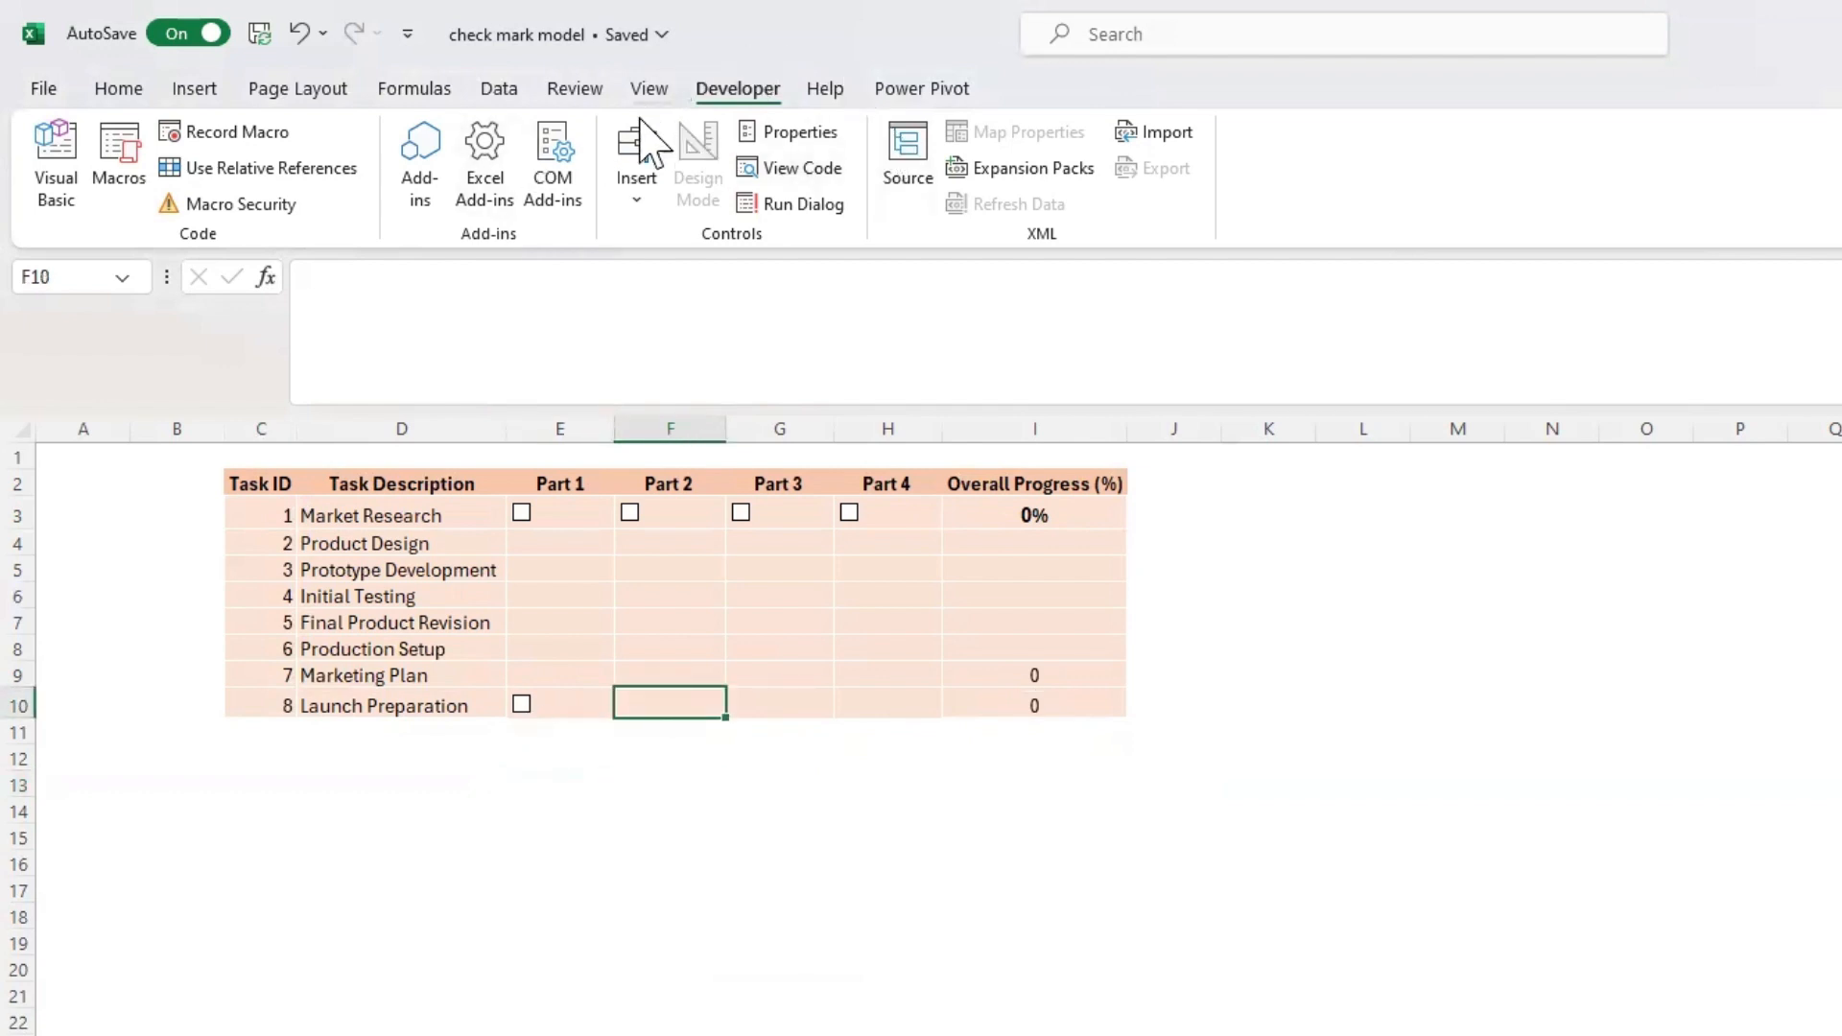
left_click(636, 172)
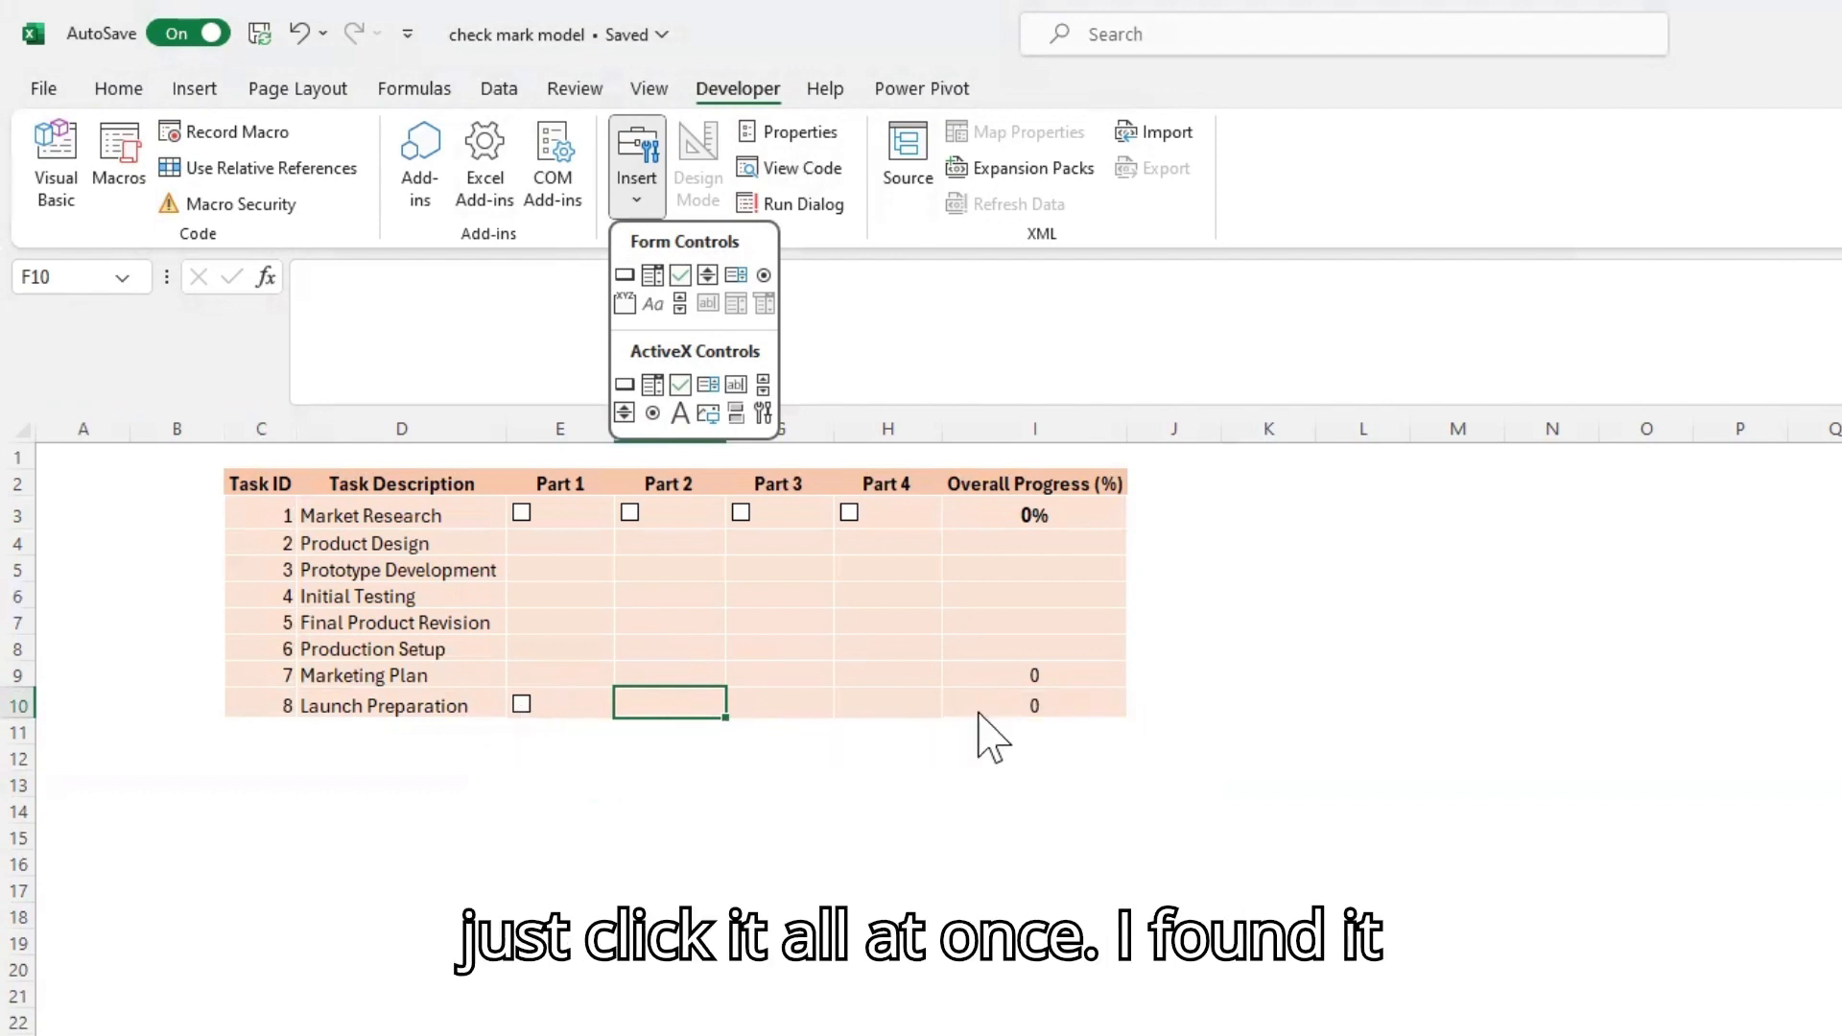
left_click(1015, 861)
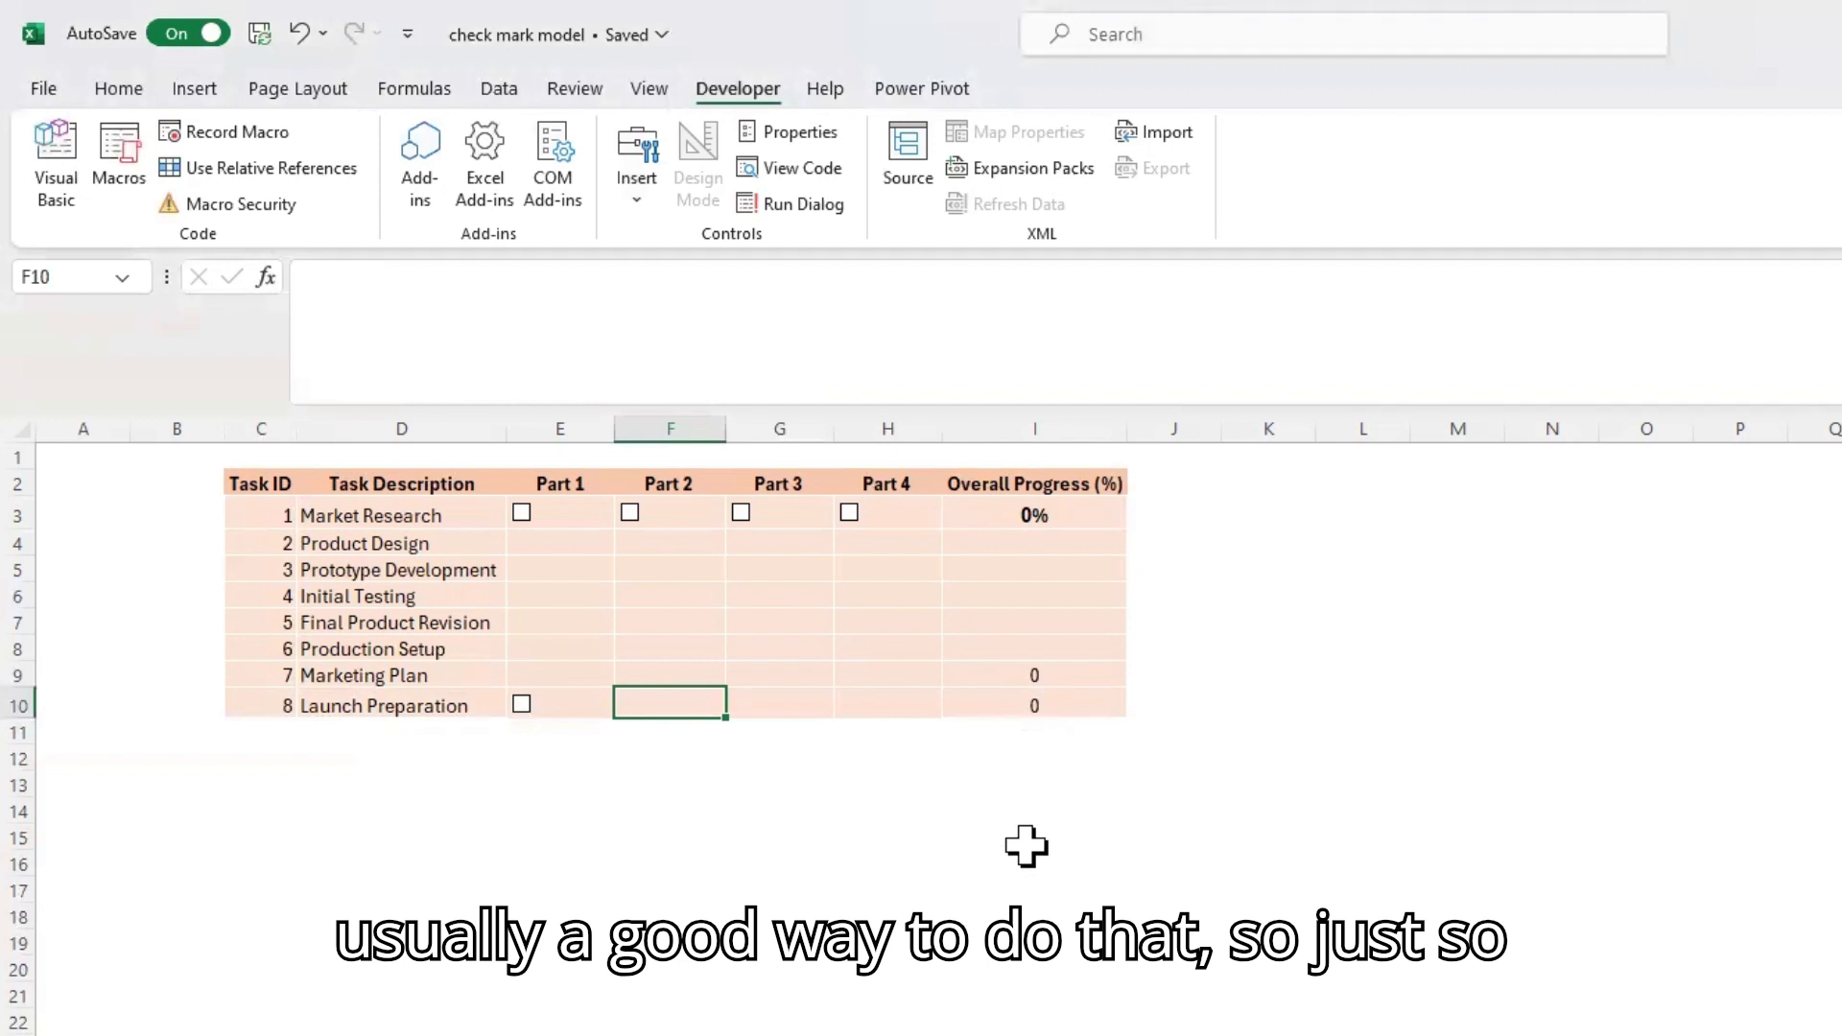
left_click(637, 167)
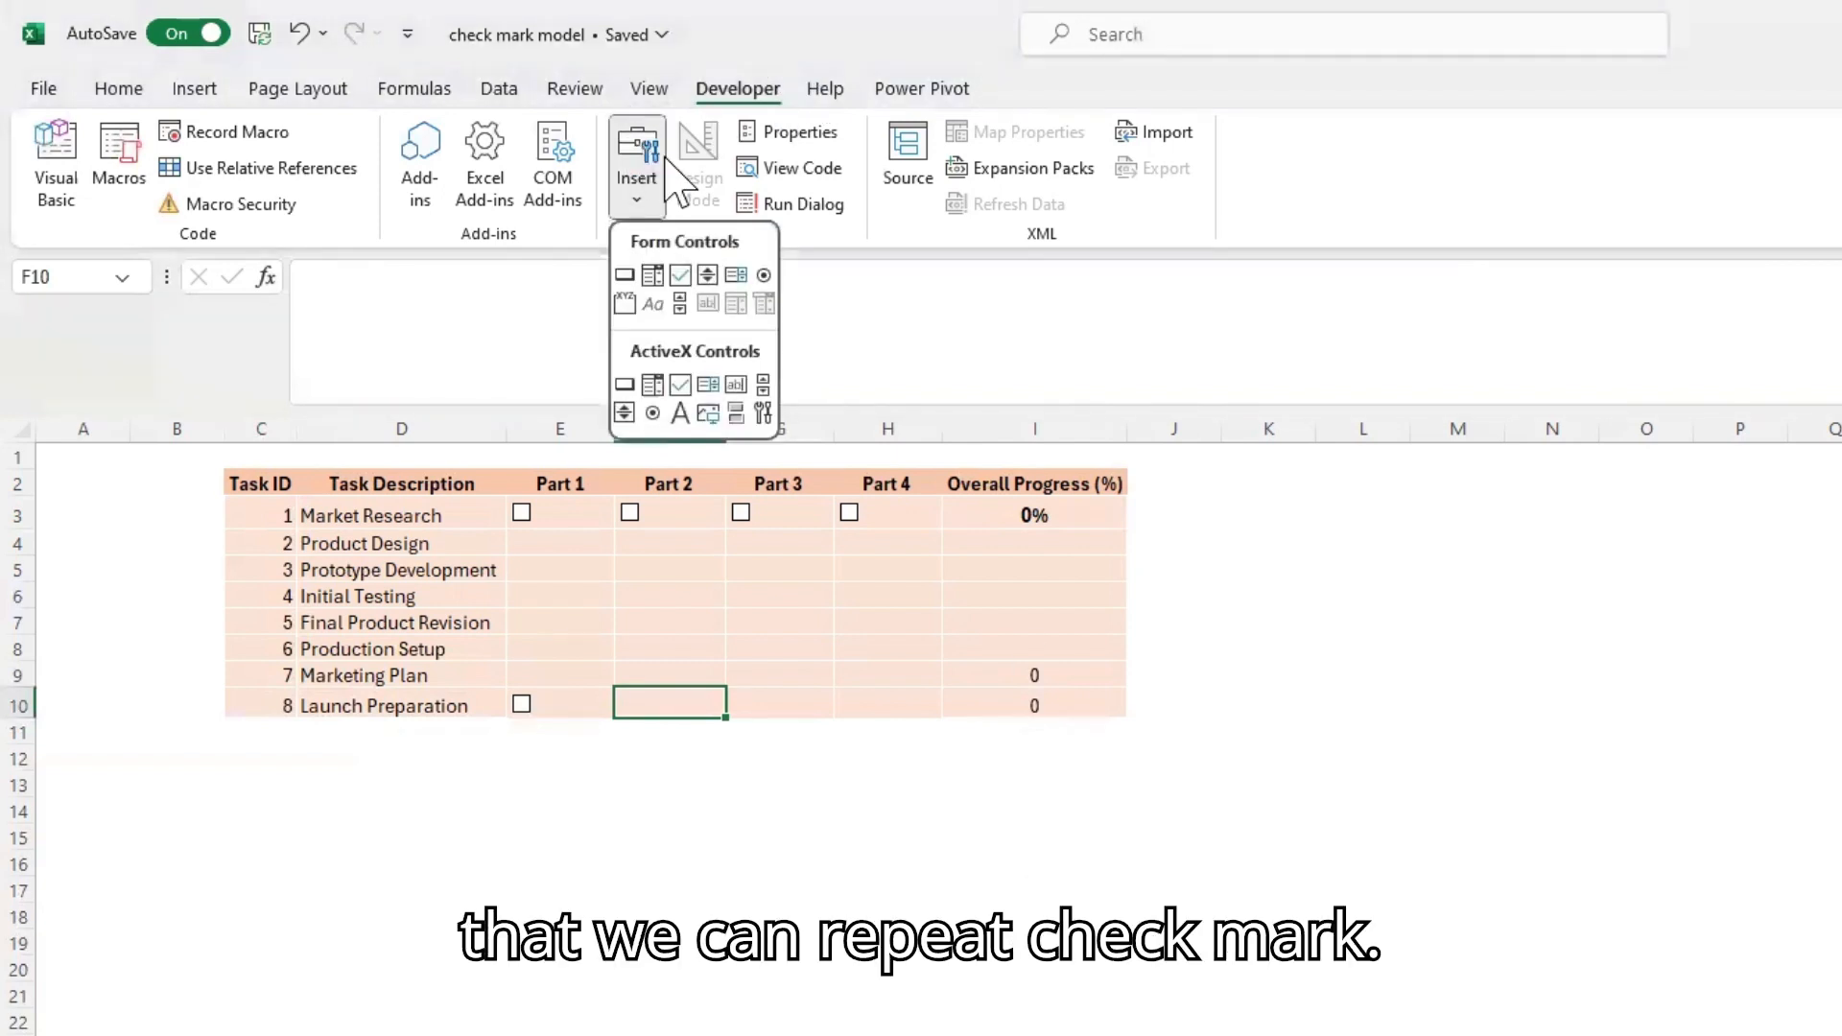
left_click(681, 275)
left_click_drag(623, 685, 726, 719)
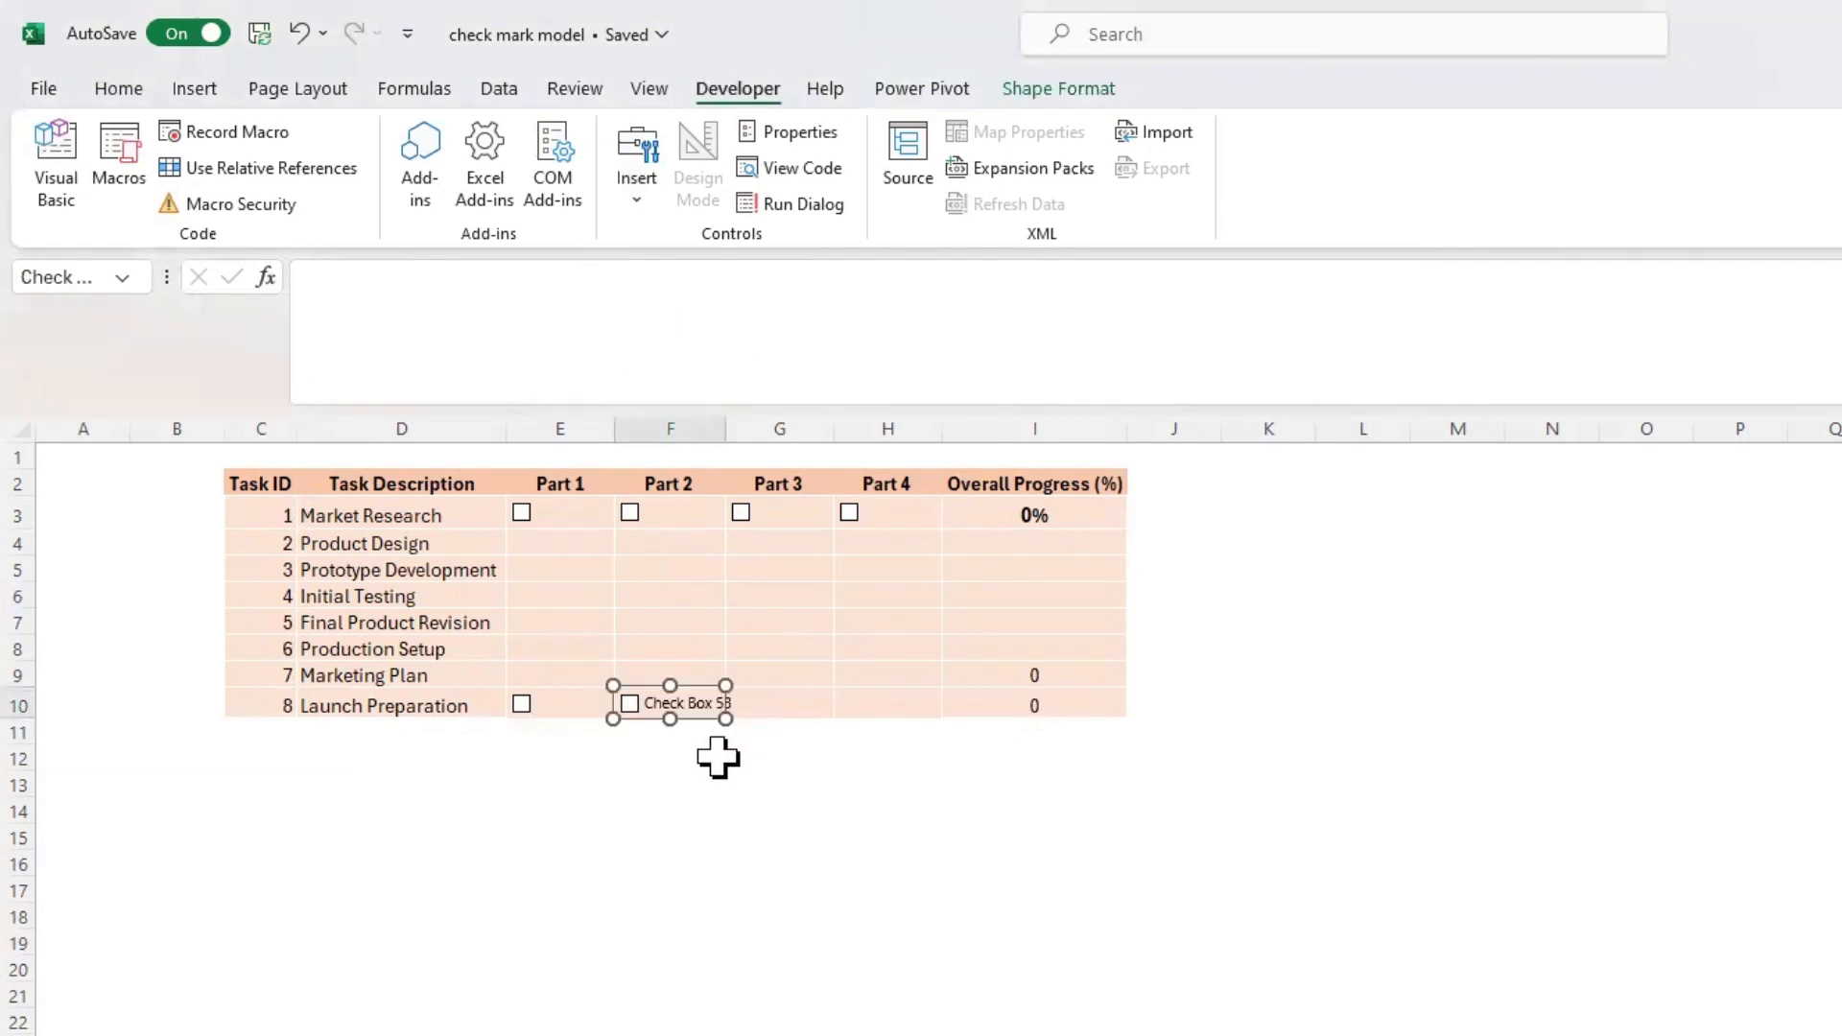
Delete the label text of the Launch Preparation row's Part 2 check box so only the box remains
left_click(646, 700)
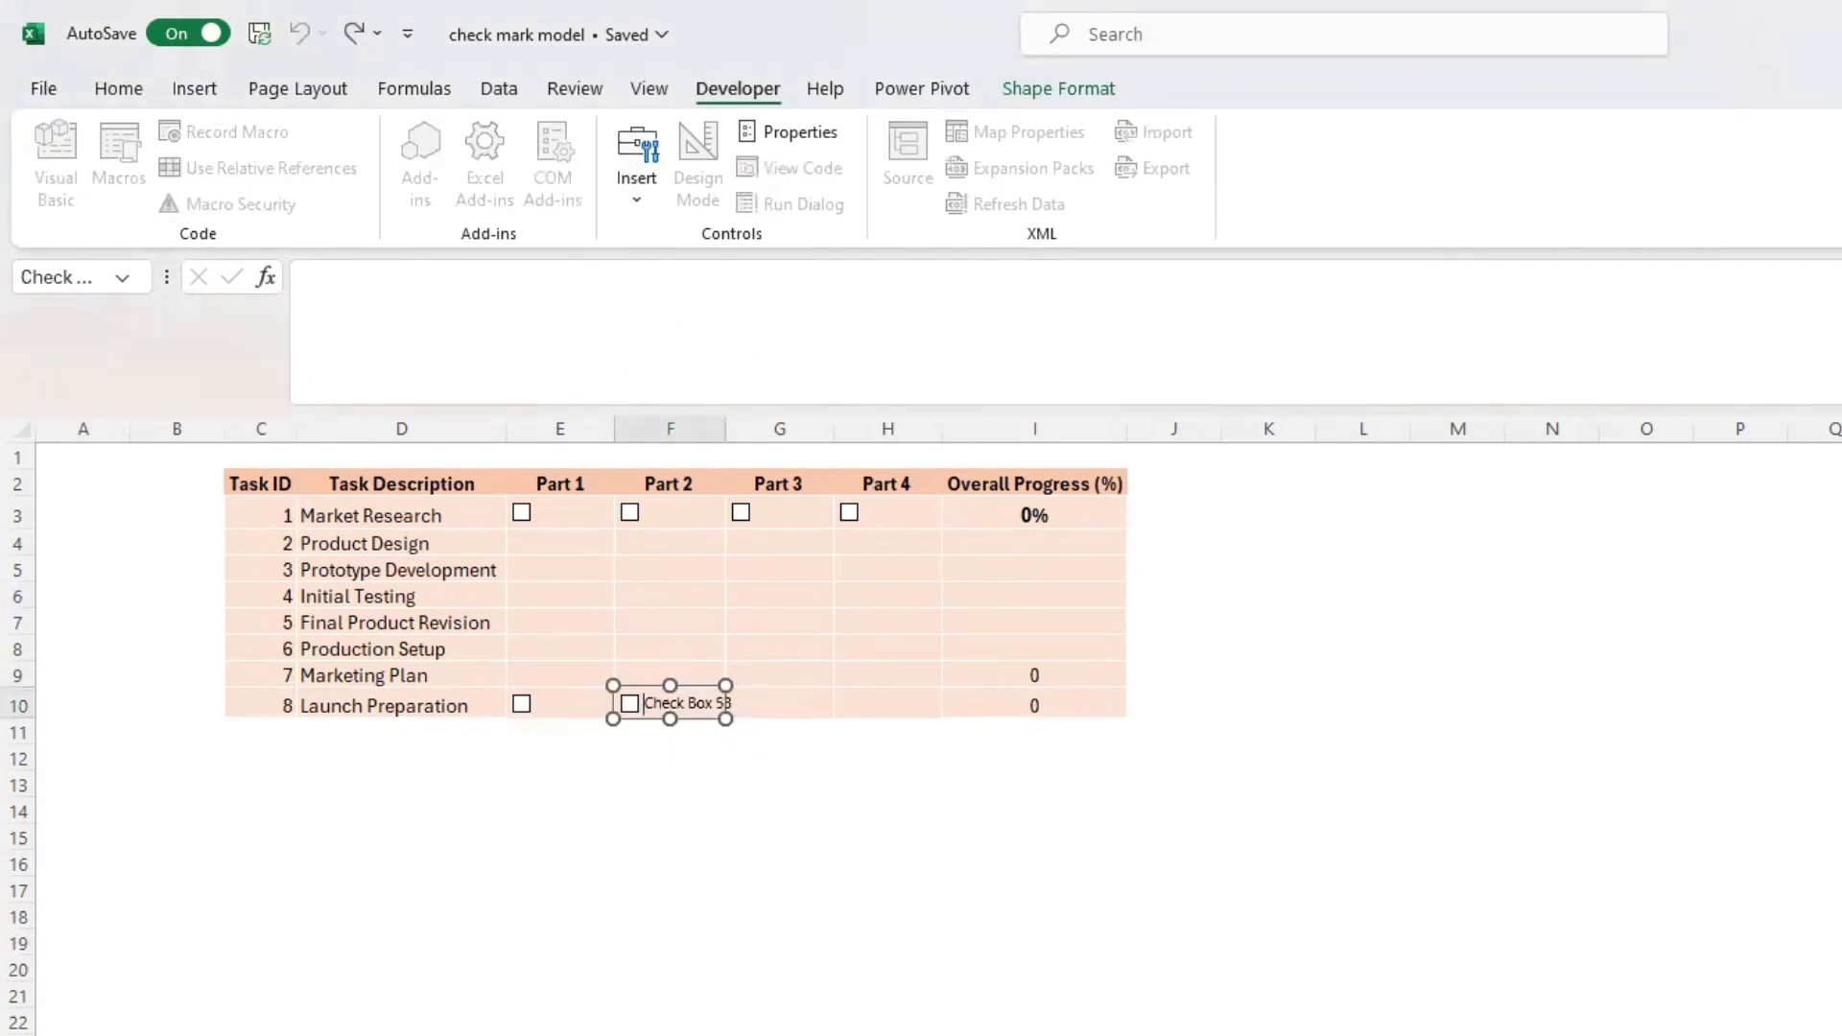
key("shift+Right")
key("shift+Right")
key("shift+Right")
key("shift+Right")
key("shift+Right")
key("shift+Right")
key("shift+Right")
key("shift+Right")
key("shift+Right")
key("shift+Right")
key("shift+Right")
key("shift+Right")
key("BackSpace")
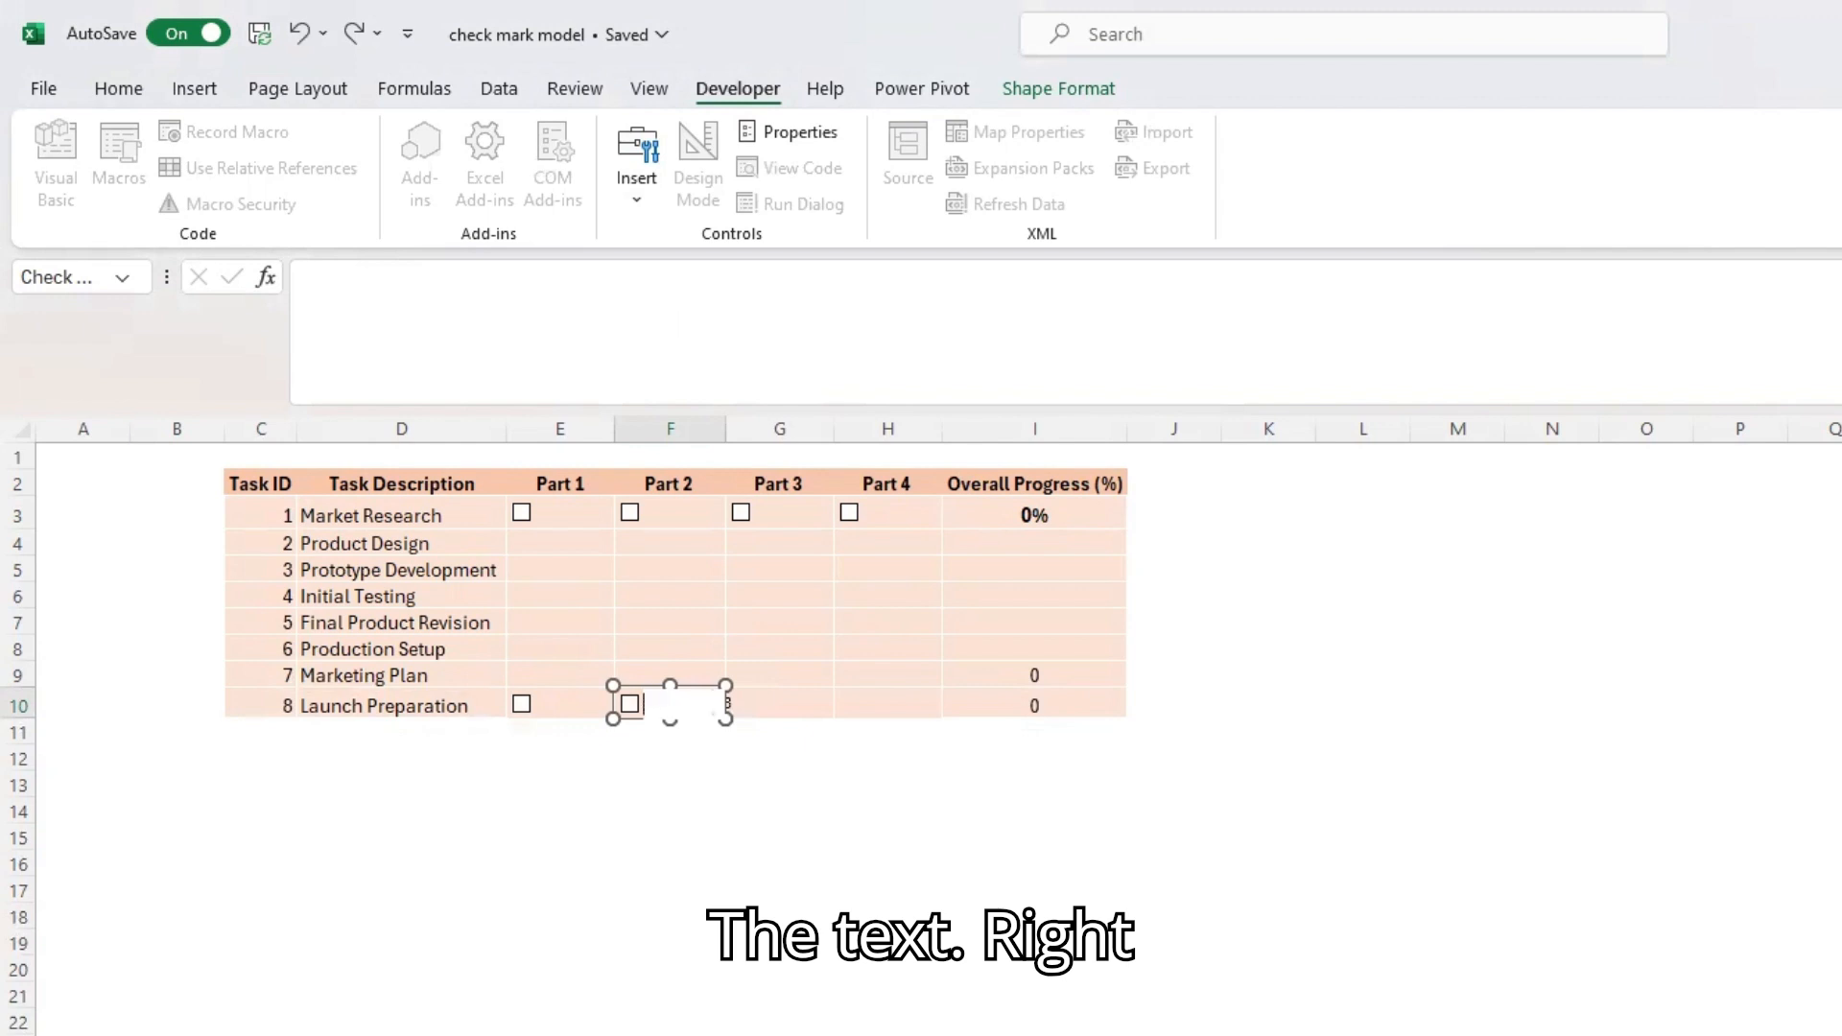
left_click(901, 807)
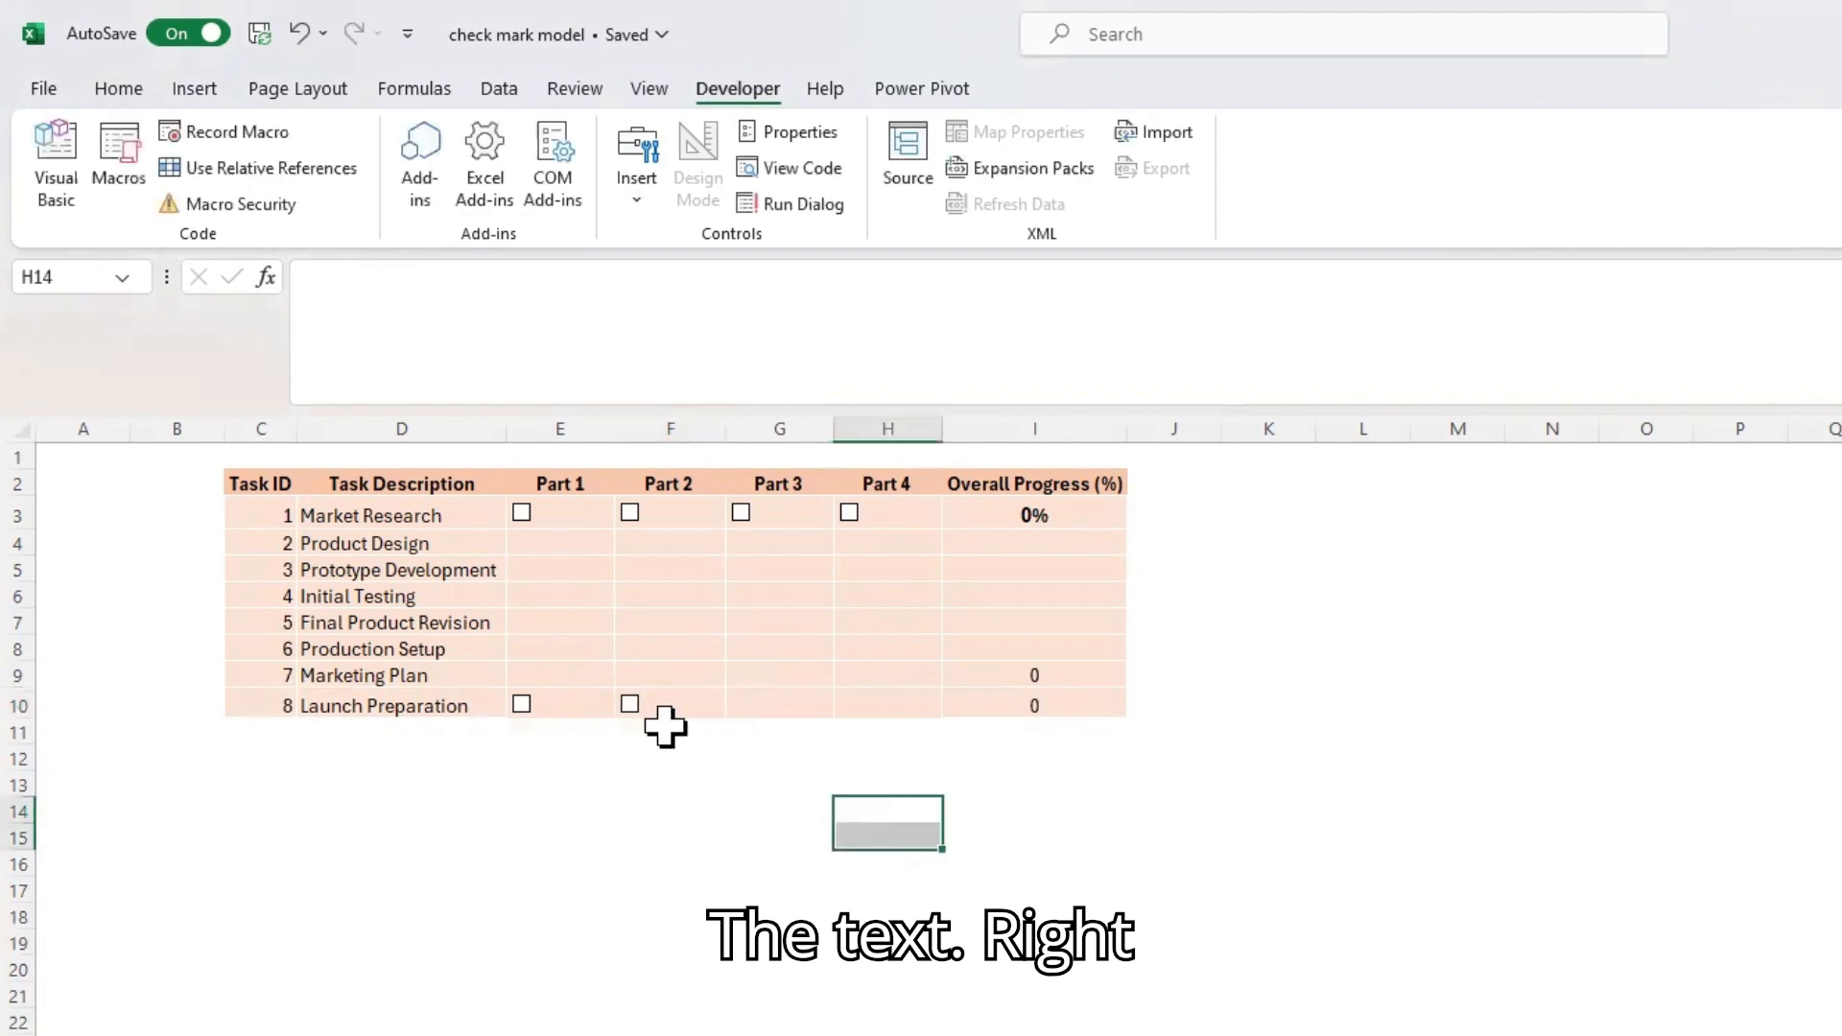
Link the Launch Preparation row's Part 2 check box to cell F10 in its control format settings
right_click(639, 705)
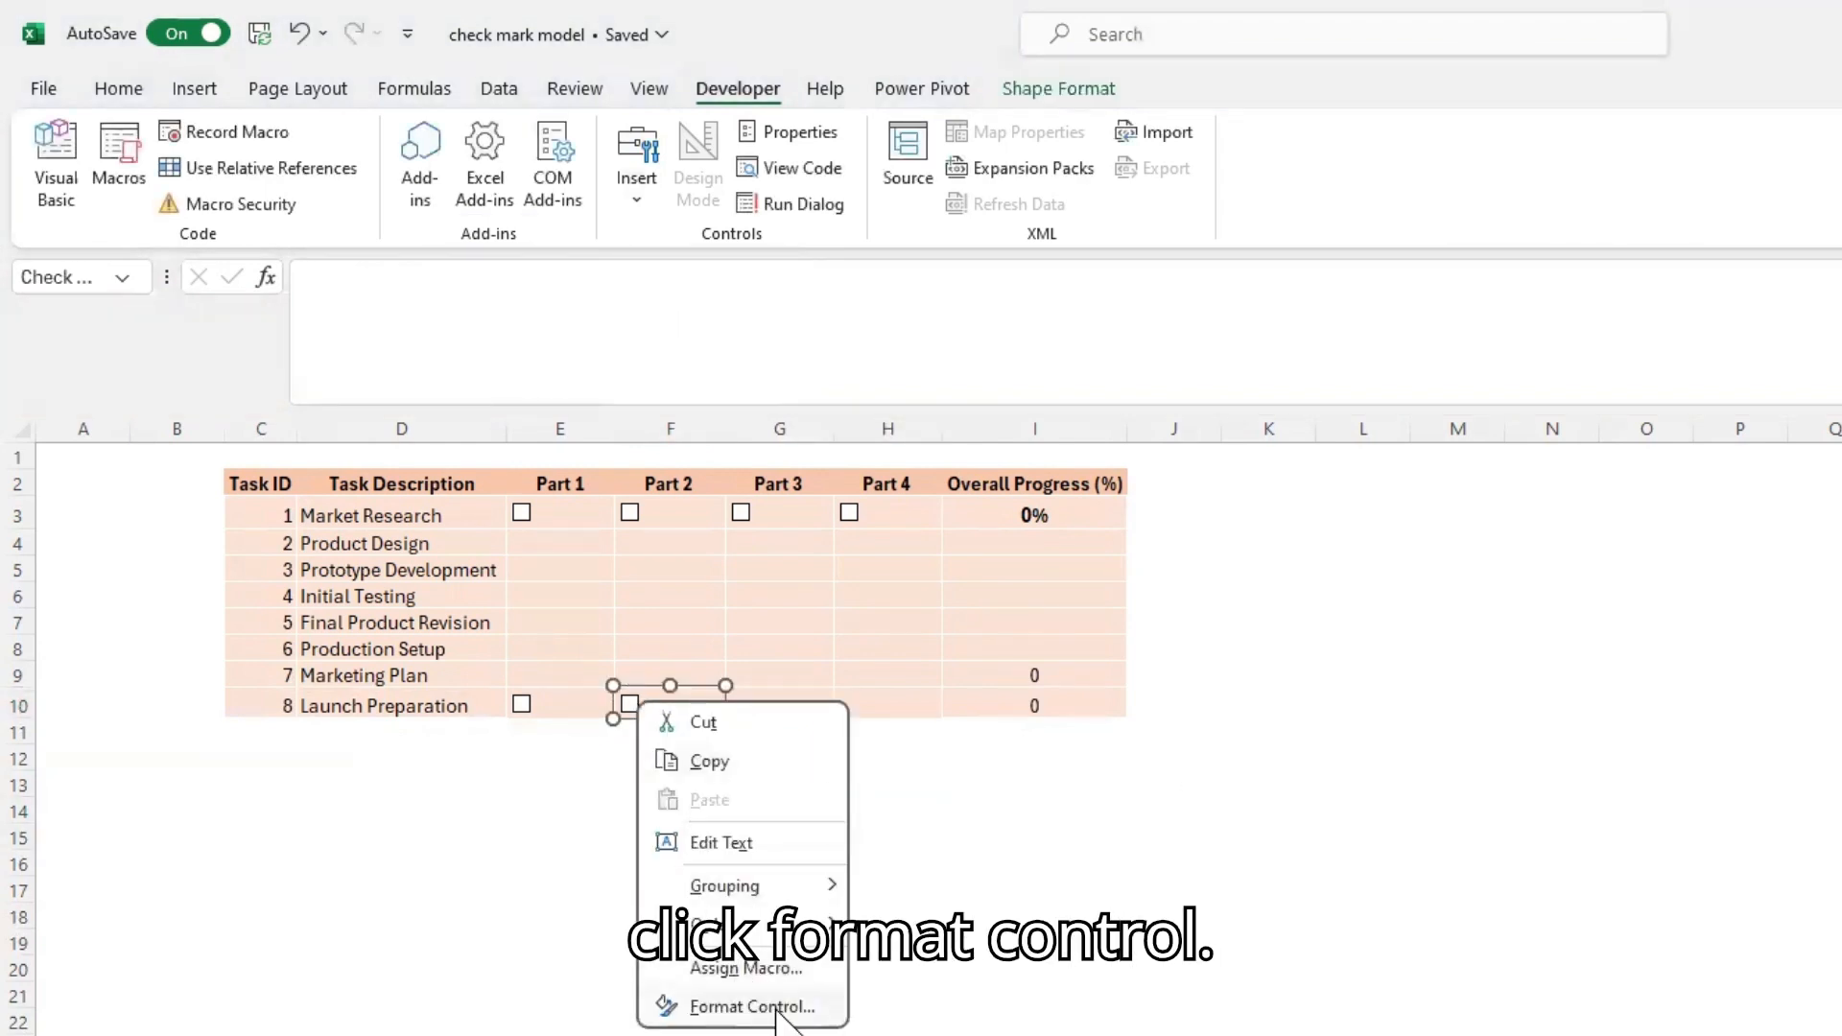
left_click(775, 1007)
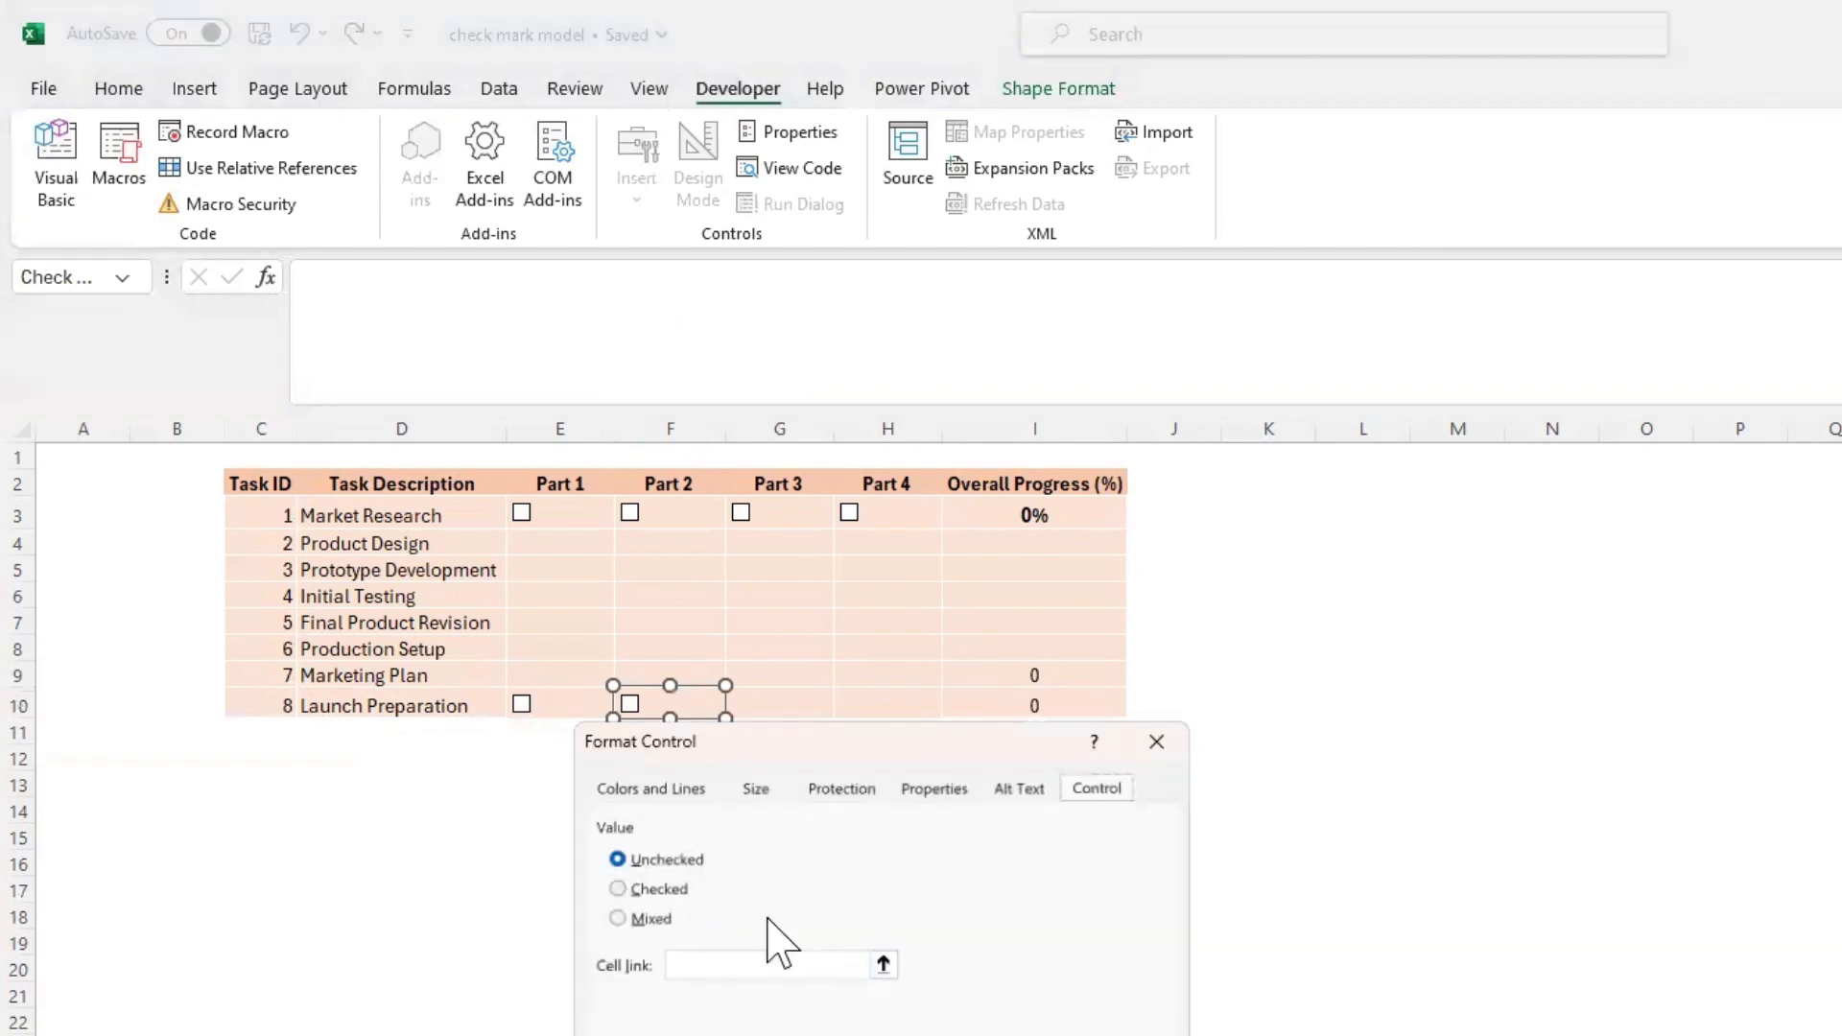
left_click(721, 964)
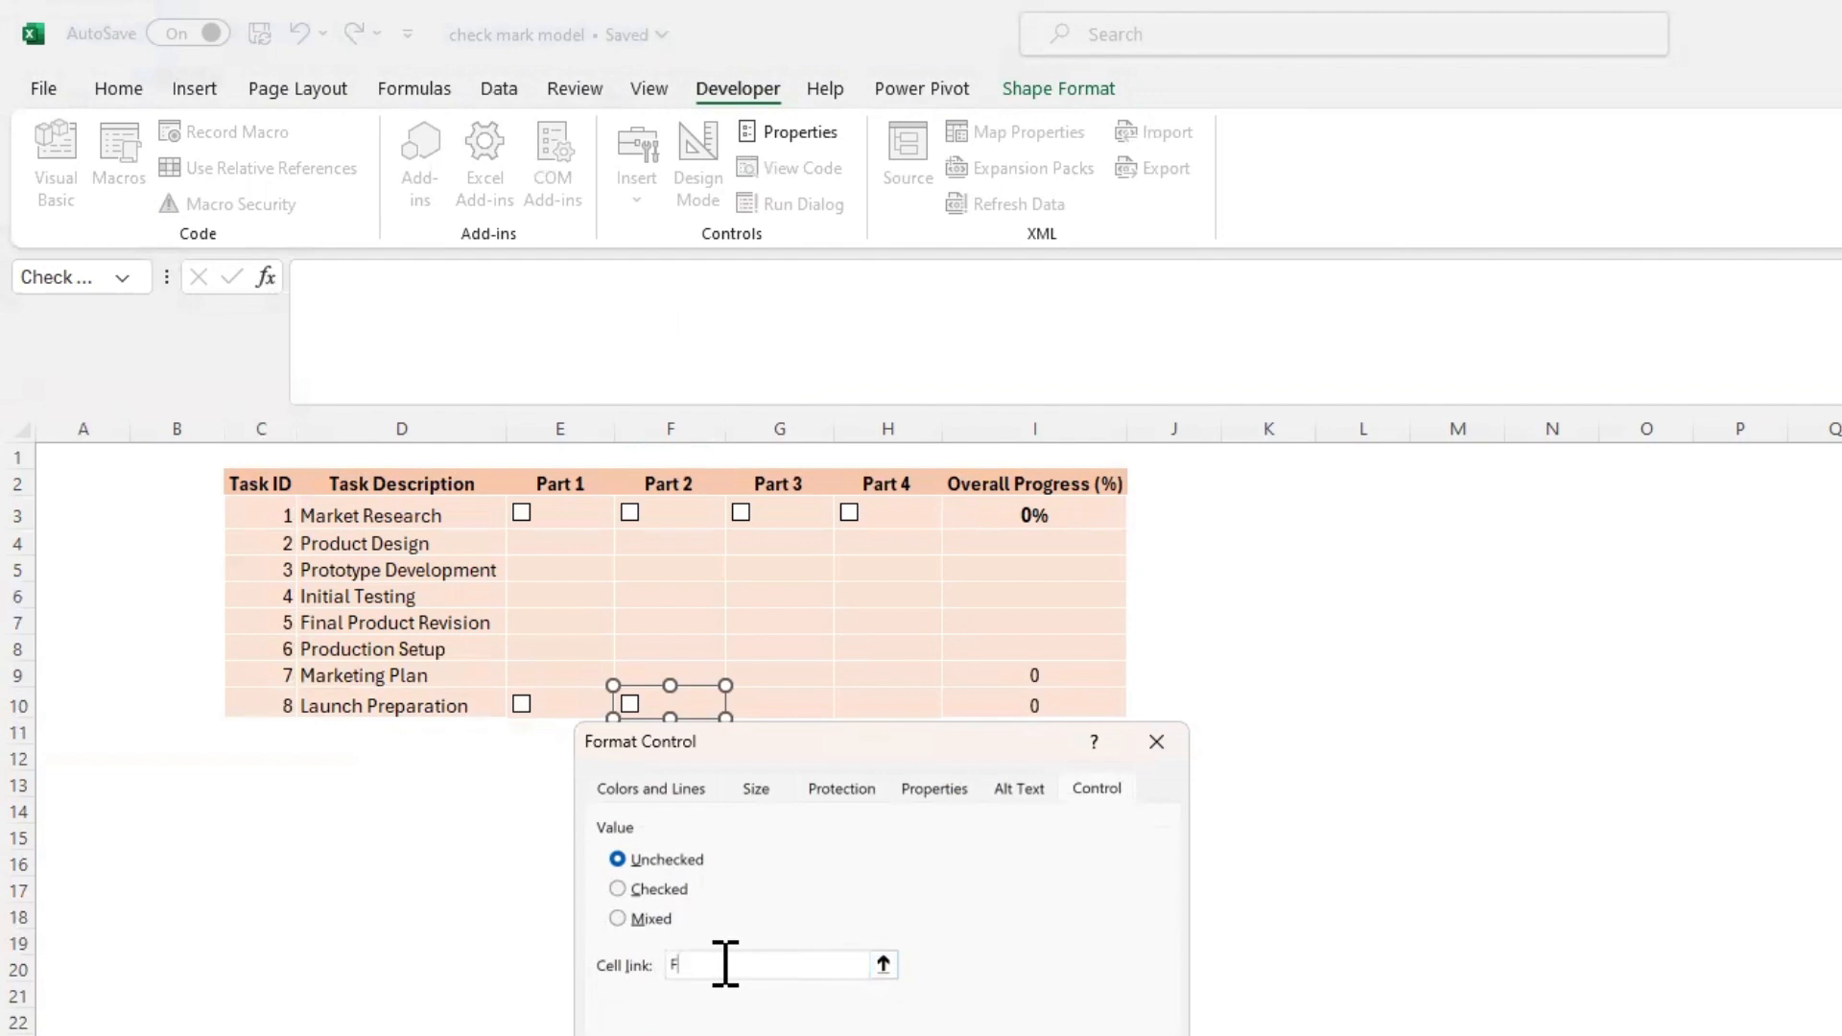
key("Return")
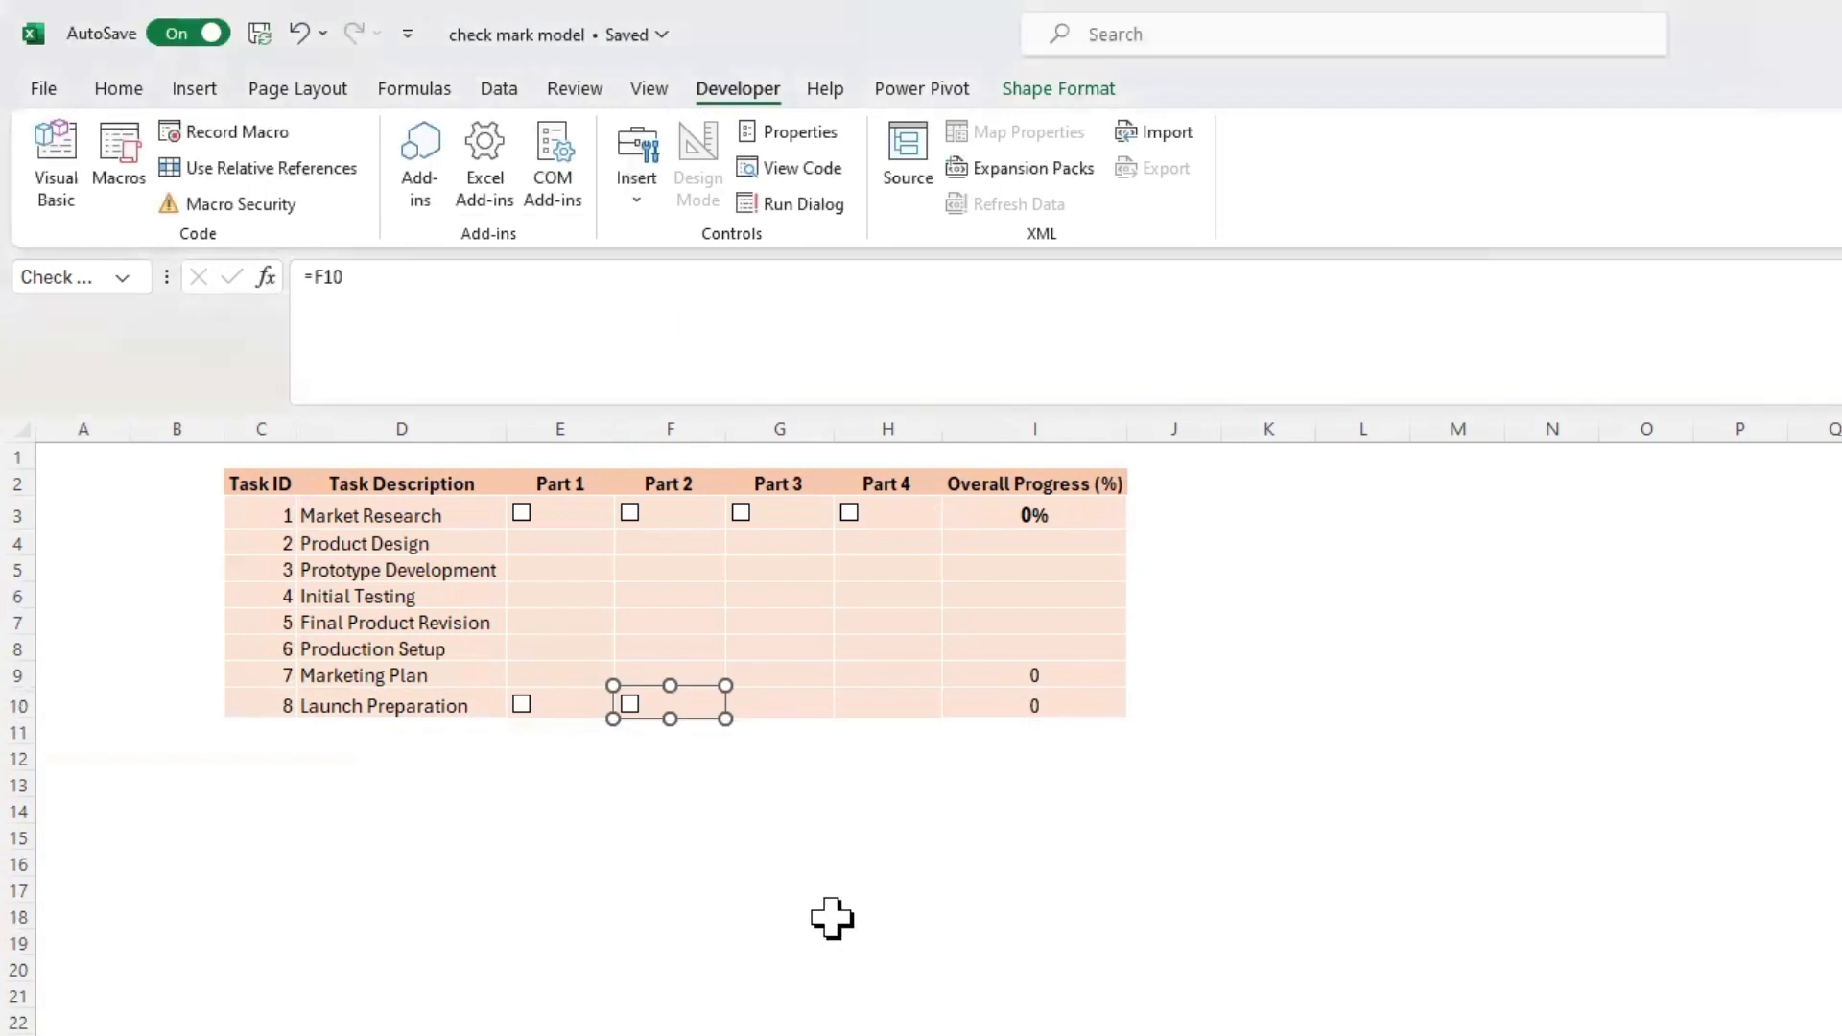
Tick the Launch Preparation row's Part 1 and Part 2 check boxes to test the overall progress formula
left_click(825, 919)
left_click(628, 705)
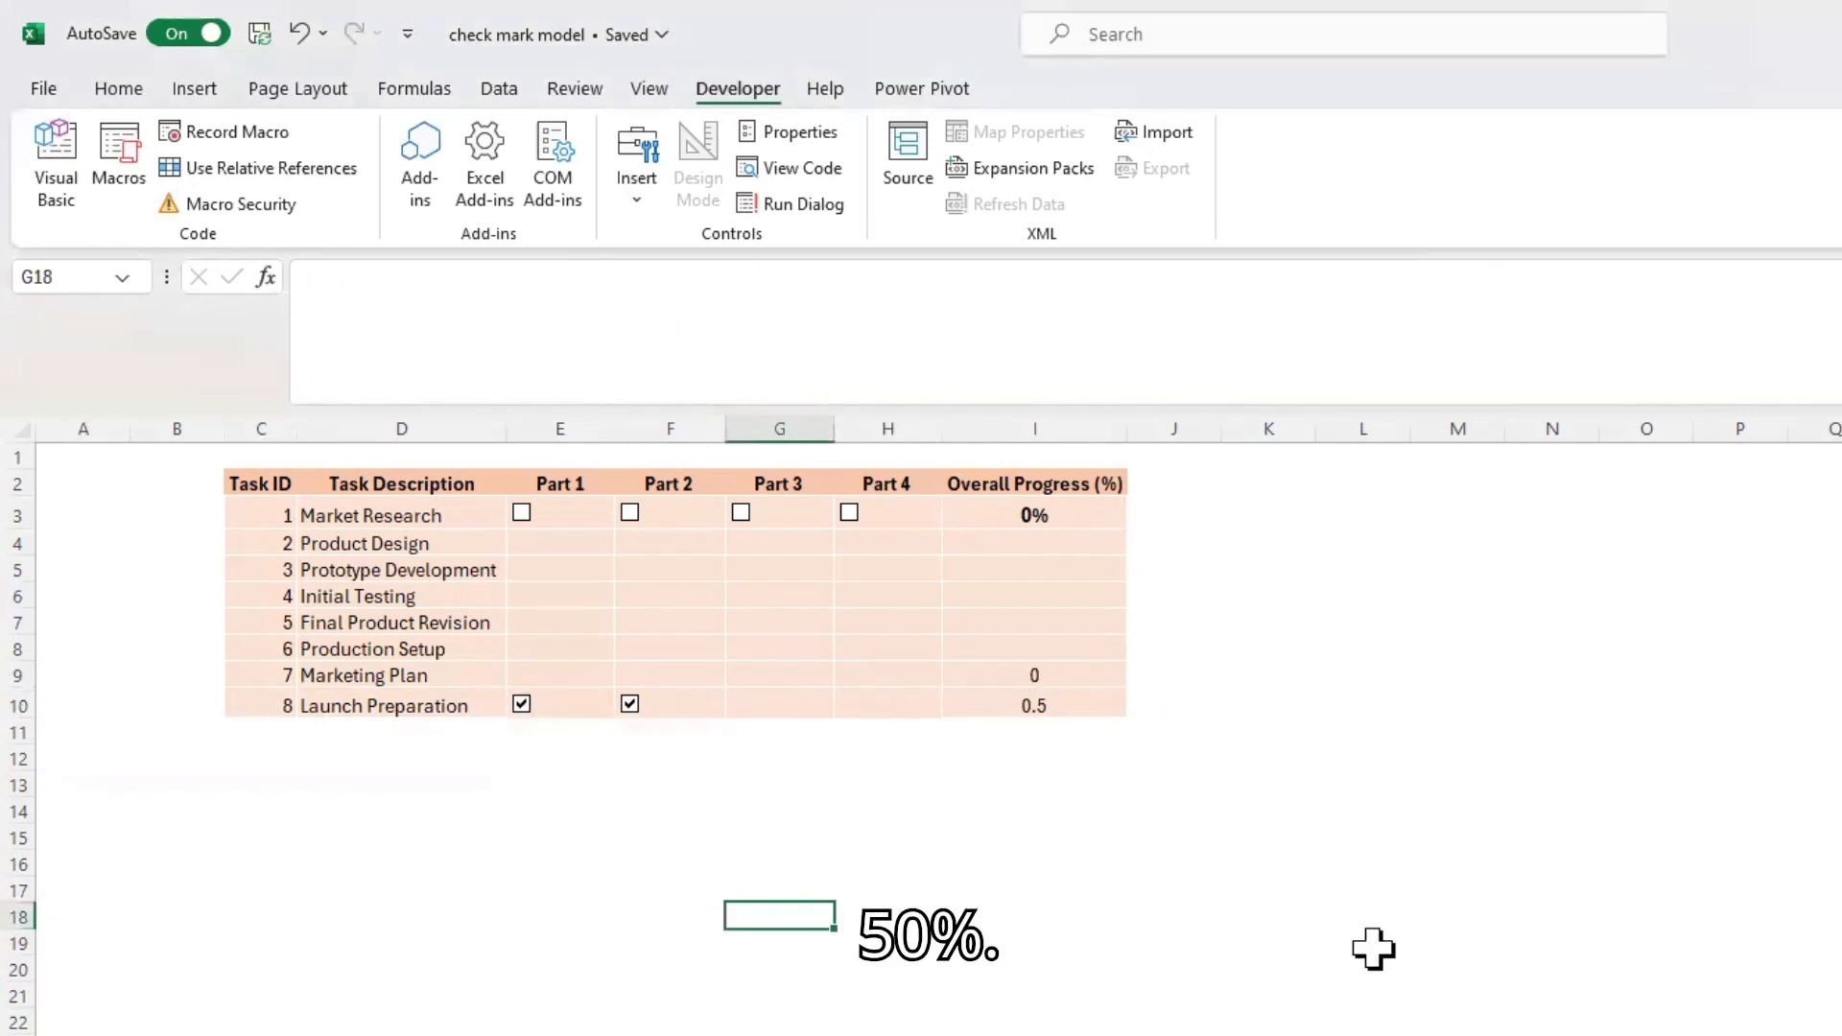
left_click(1367, 942)
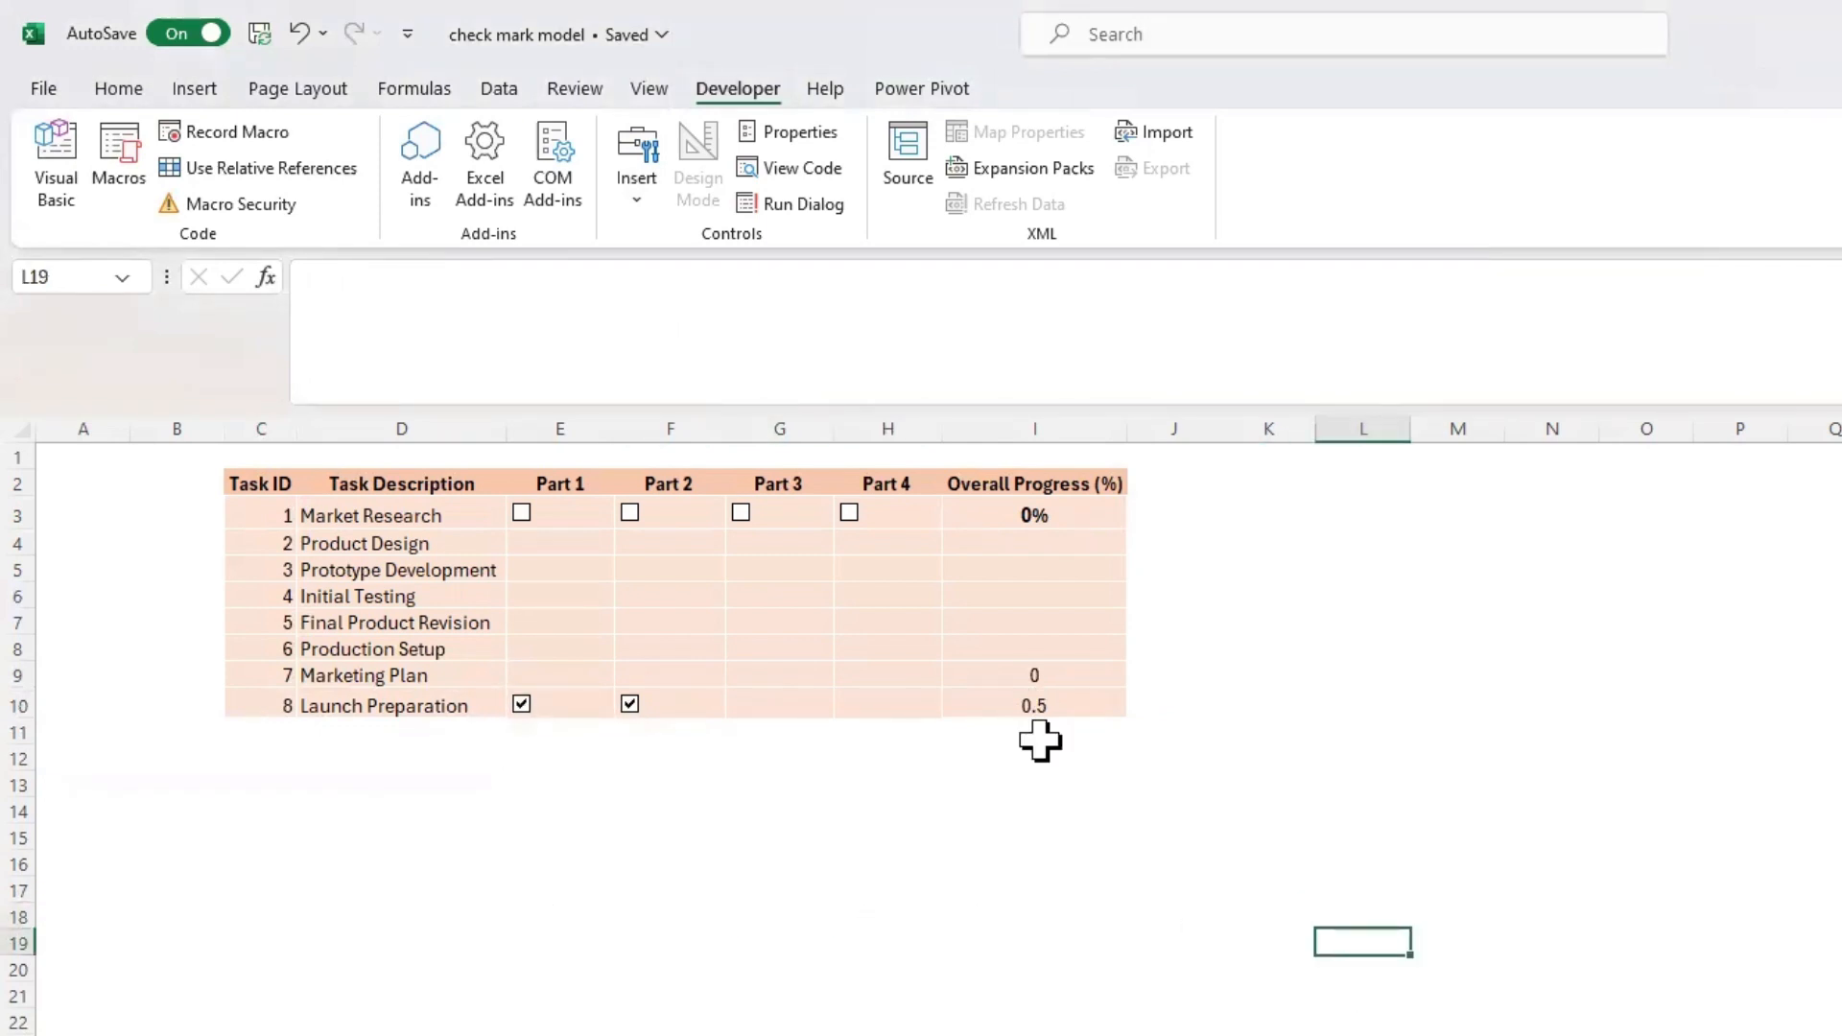
Compare the formula and number format of Launch Preparation's overall progress cell, I10, with those of Market Research's, I3
left_click(1033, 707)
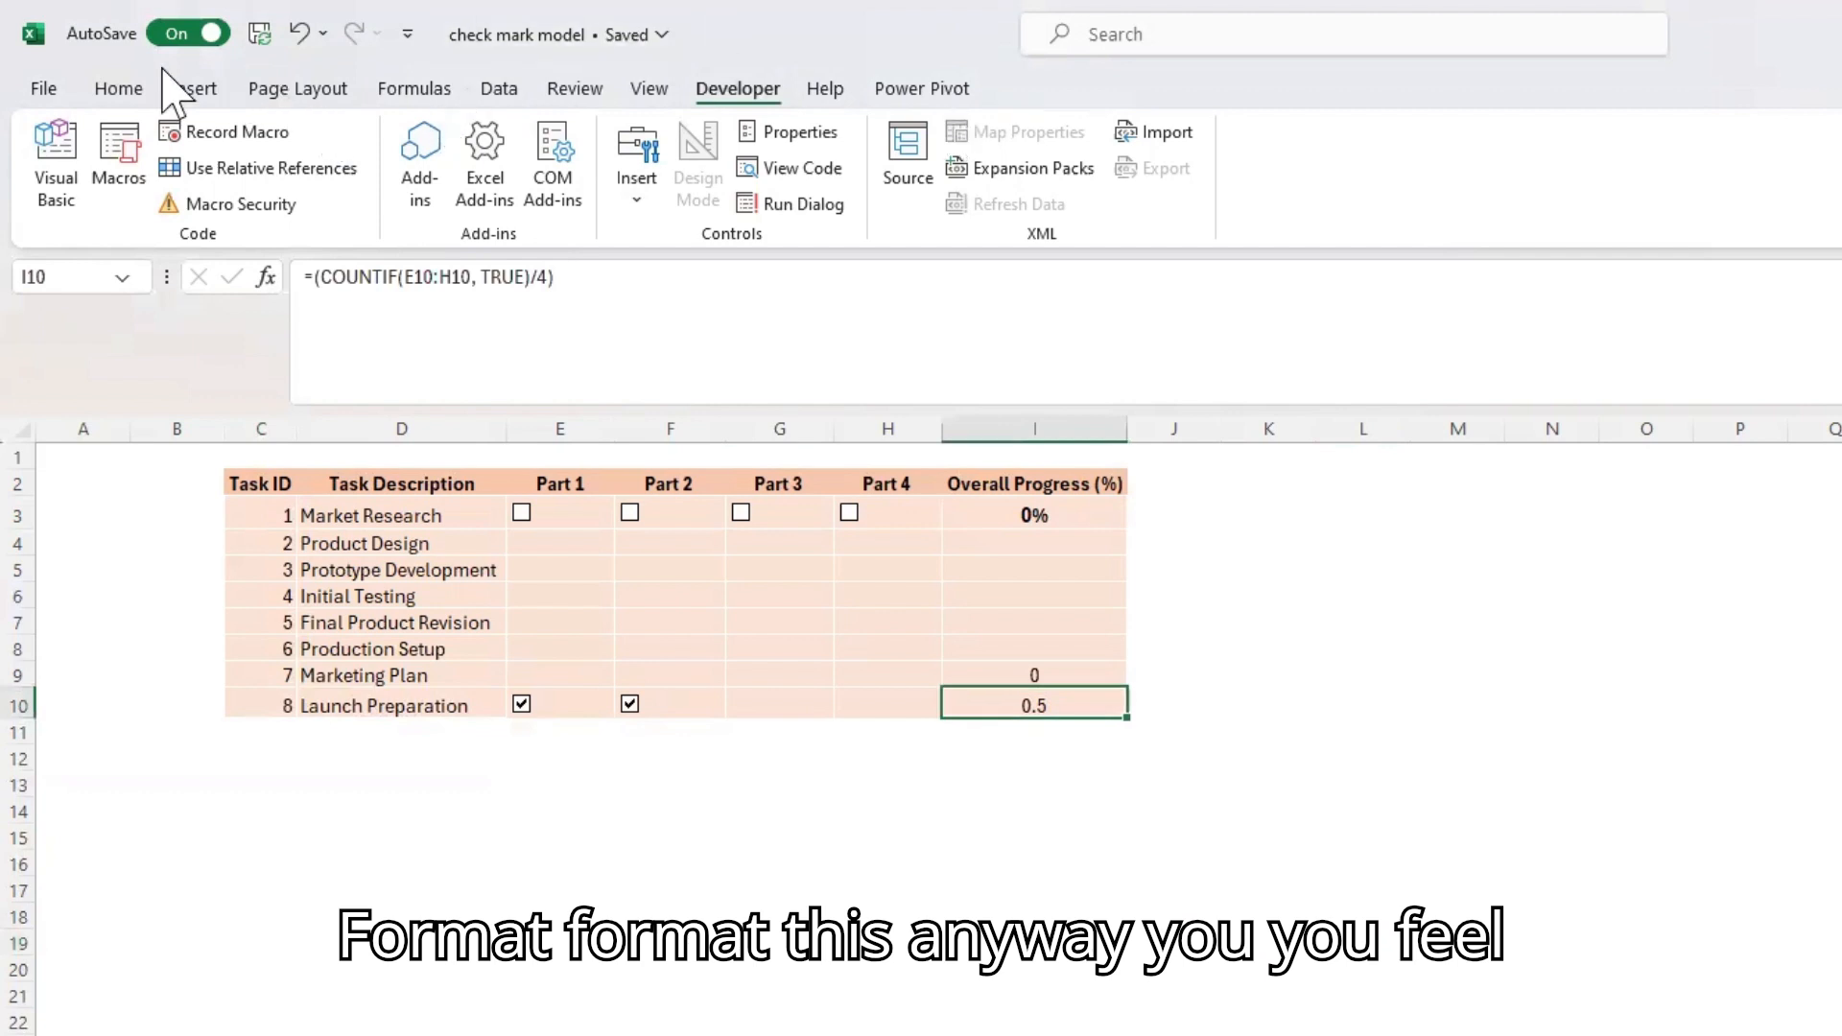
left_click(122, 89)
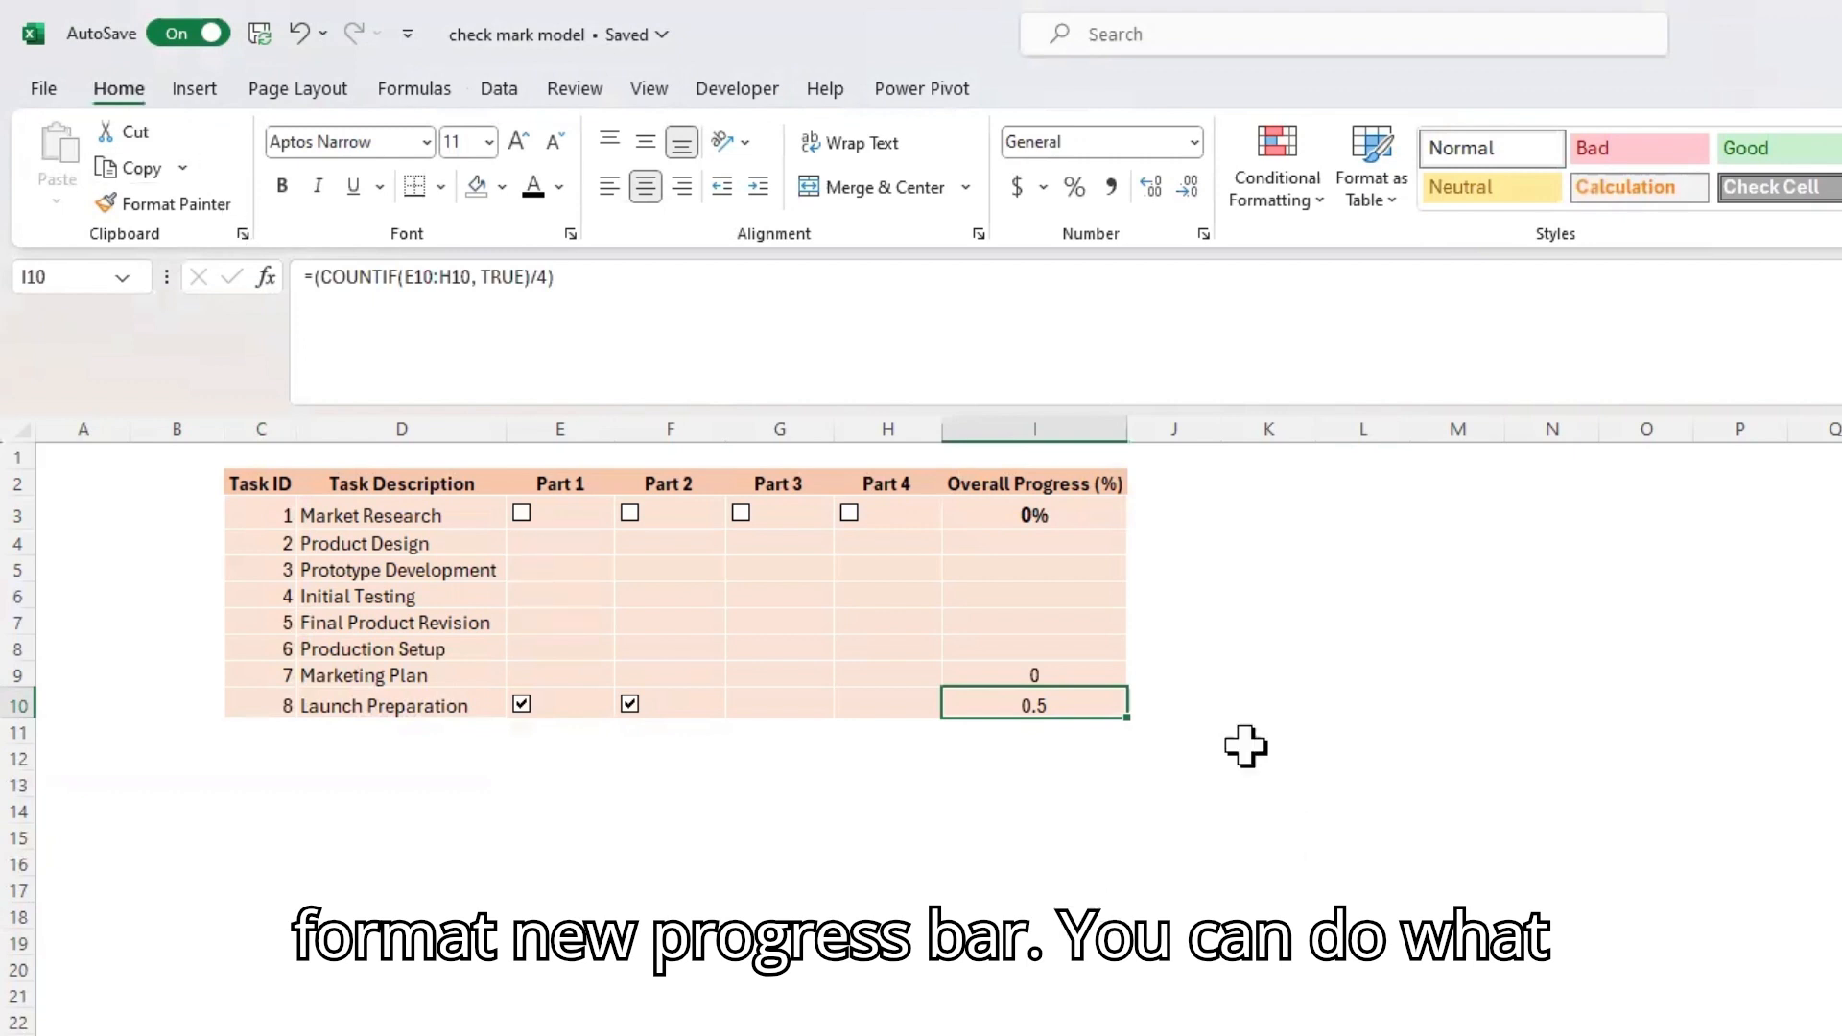
left_click(1084, 519)
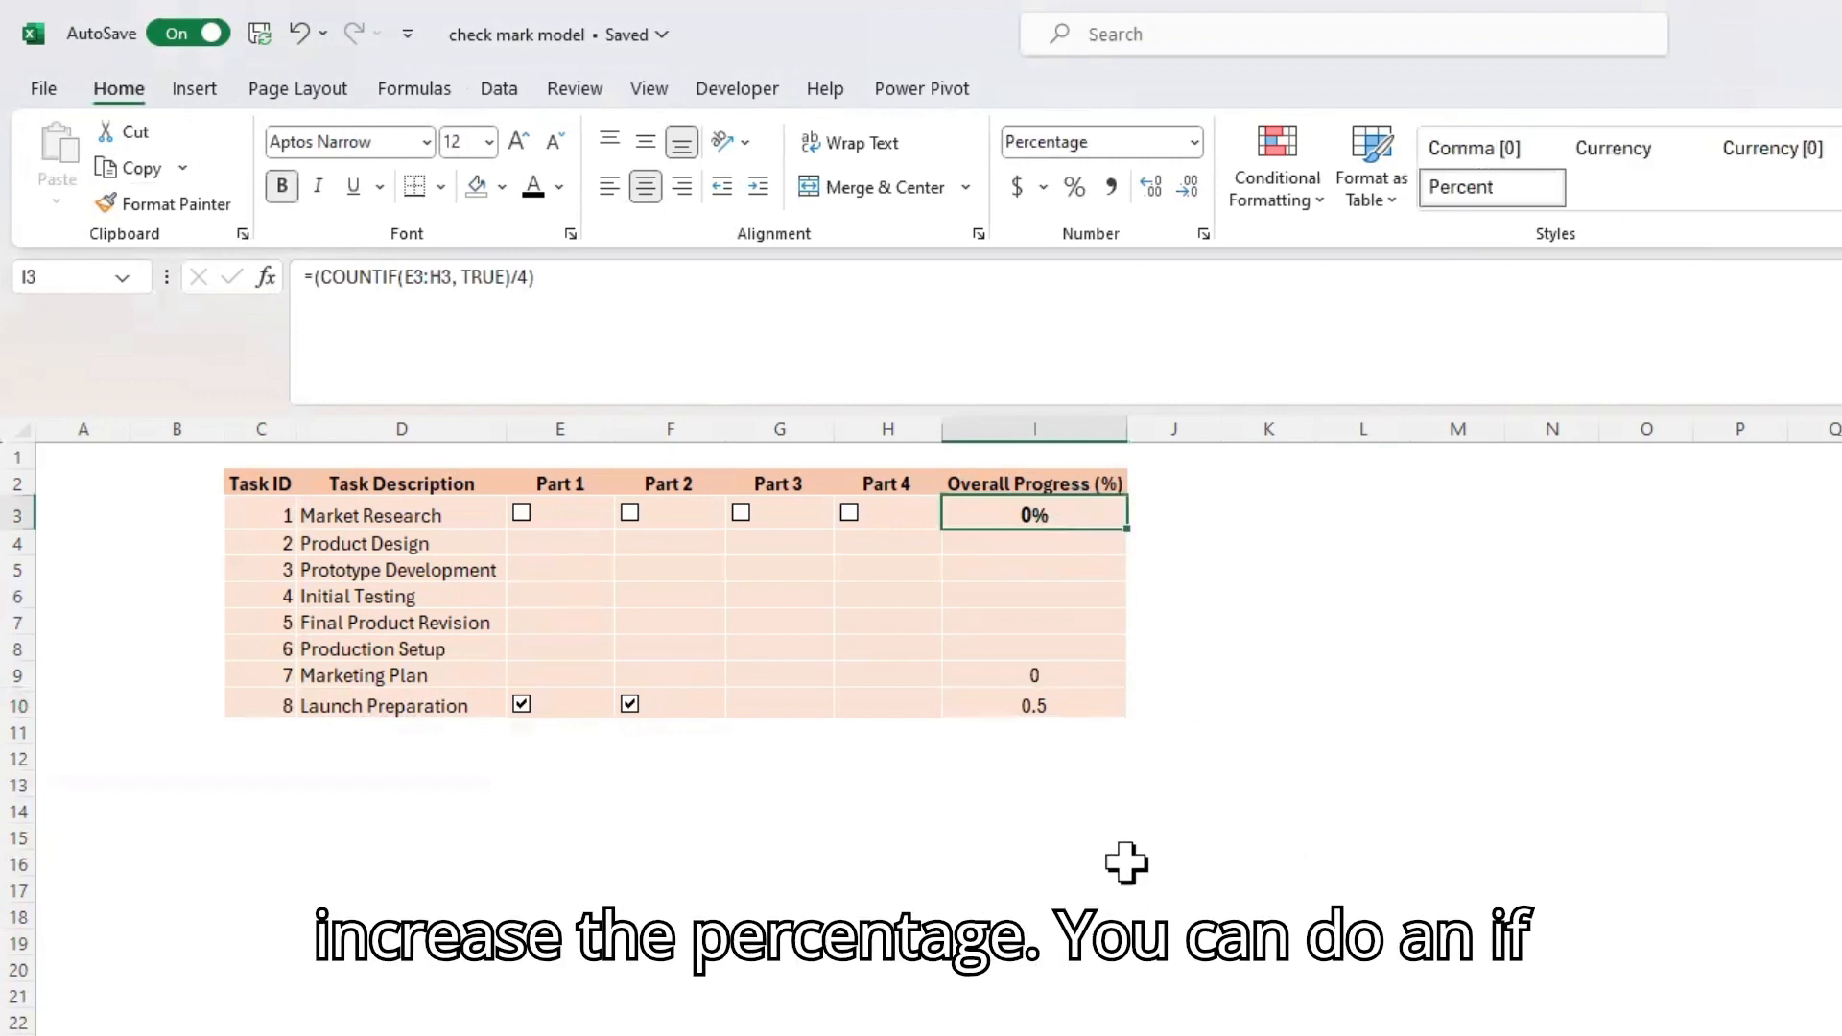
left_click(1071, 710)
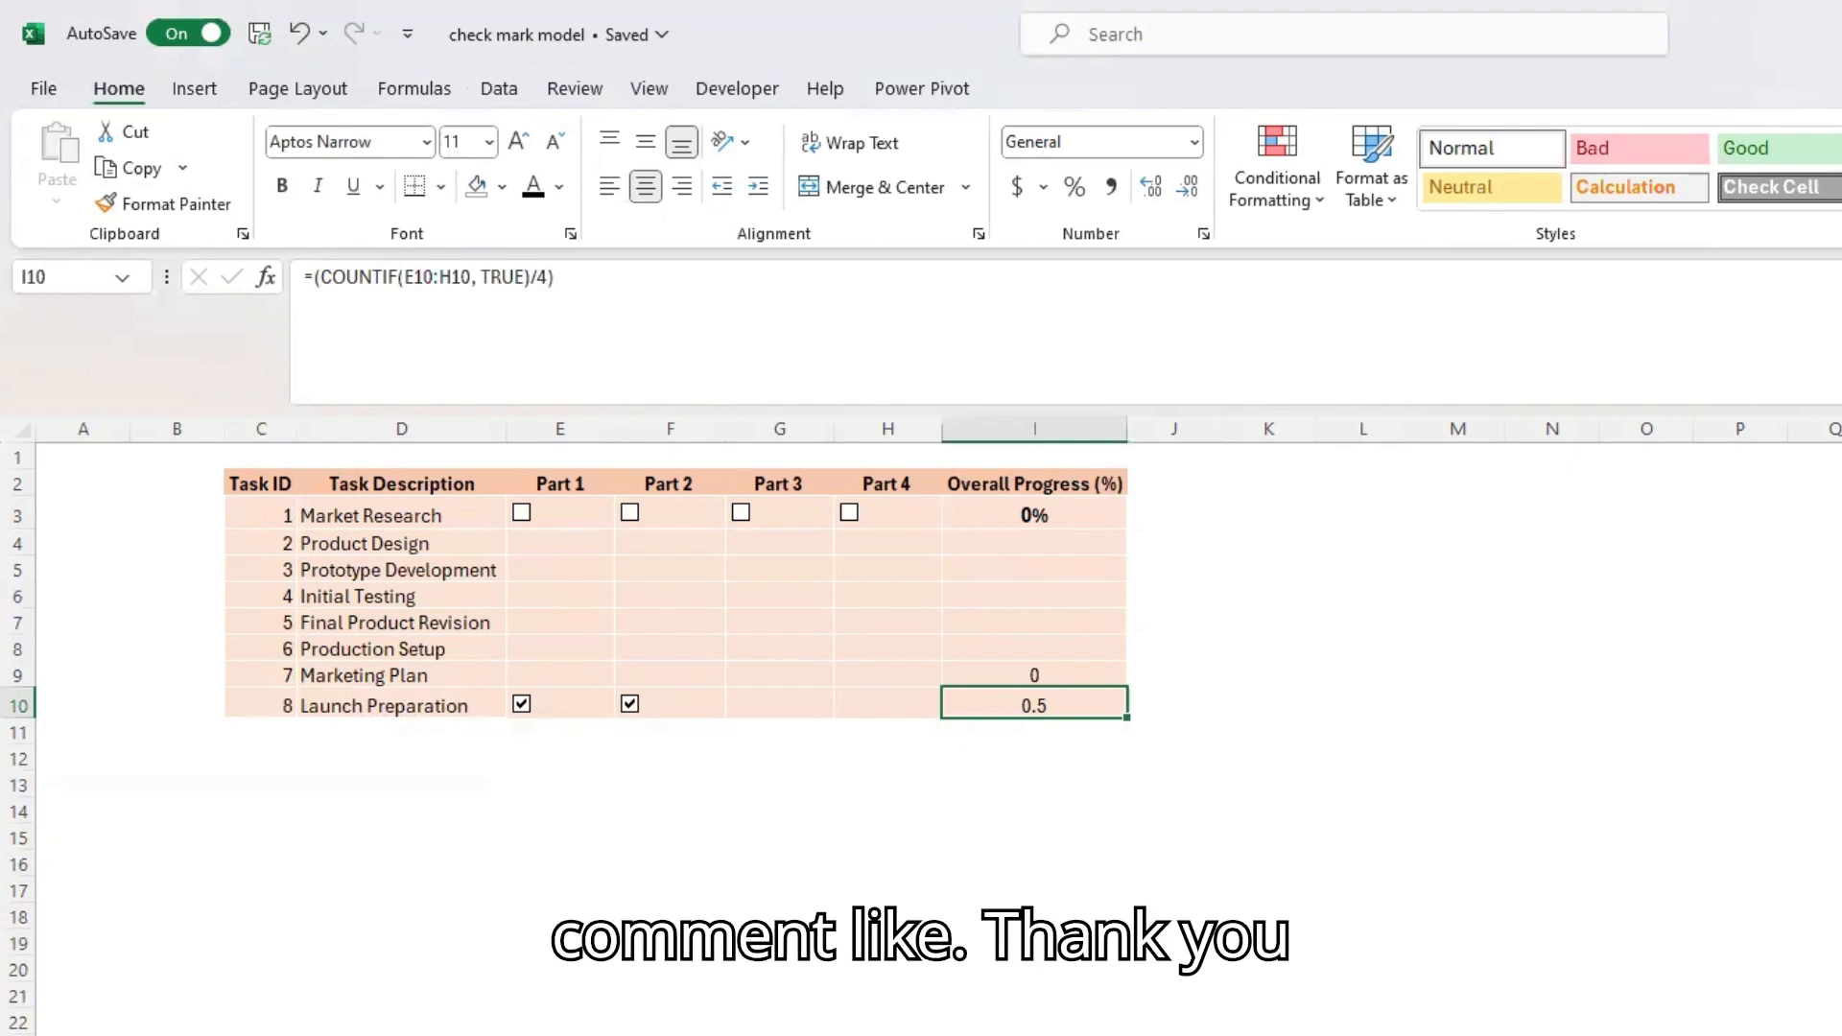
left_click(715, 881)
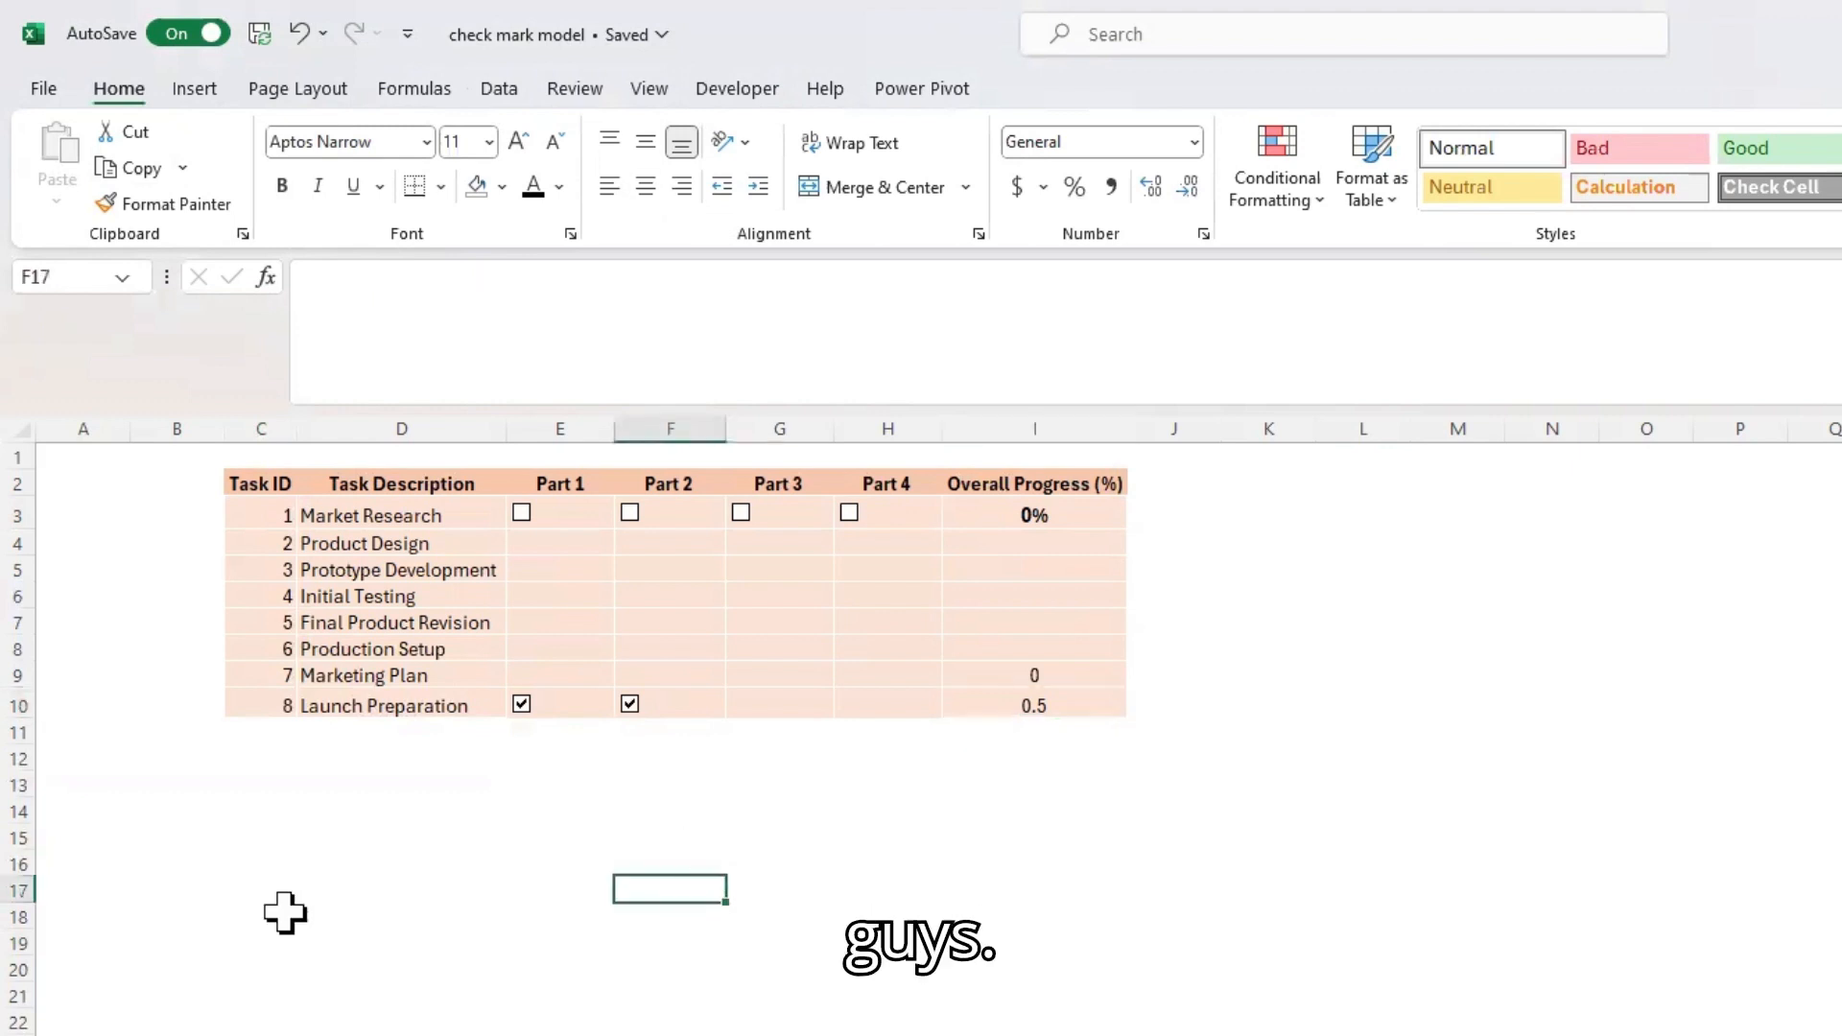